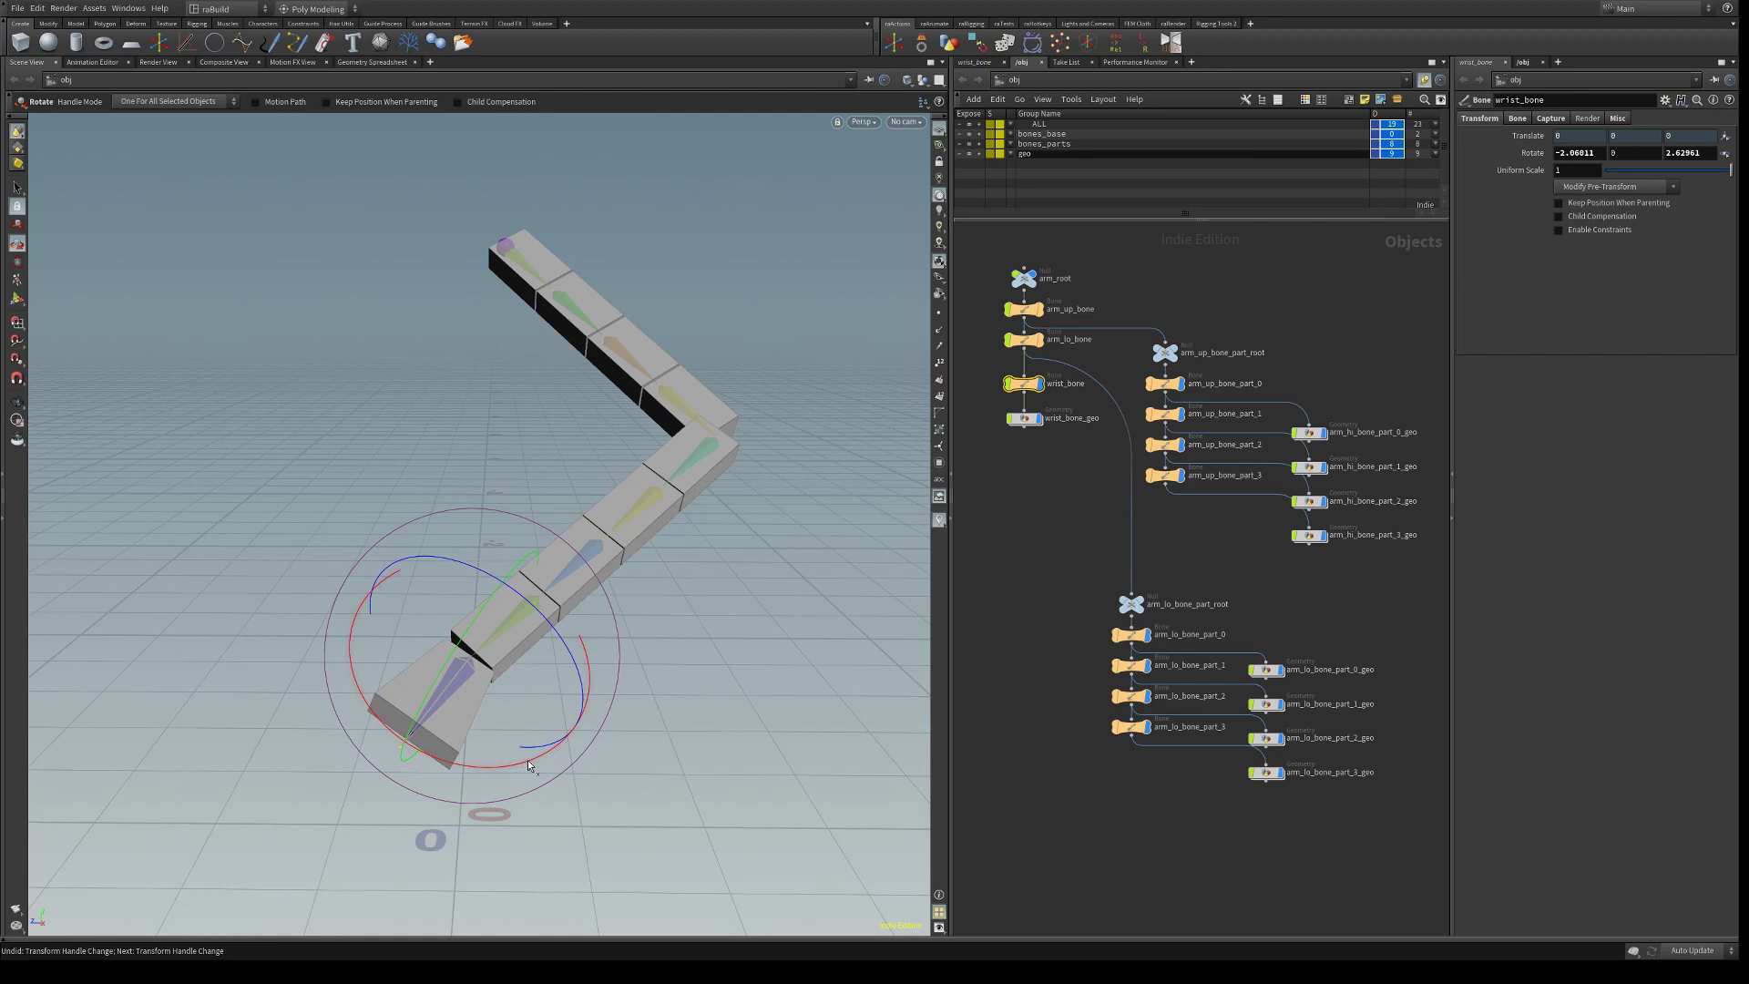
# Test-rotate wrist_bone around different axes, undoing one rotation, to observe how the wrist moves against the forearm segments
pyautogui.moveTo(544, 765); pyautogui.dragTo(363, 669)
pyautogui.moveTo(466, 554); pyautogui.dragTo(558, 665)
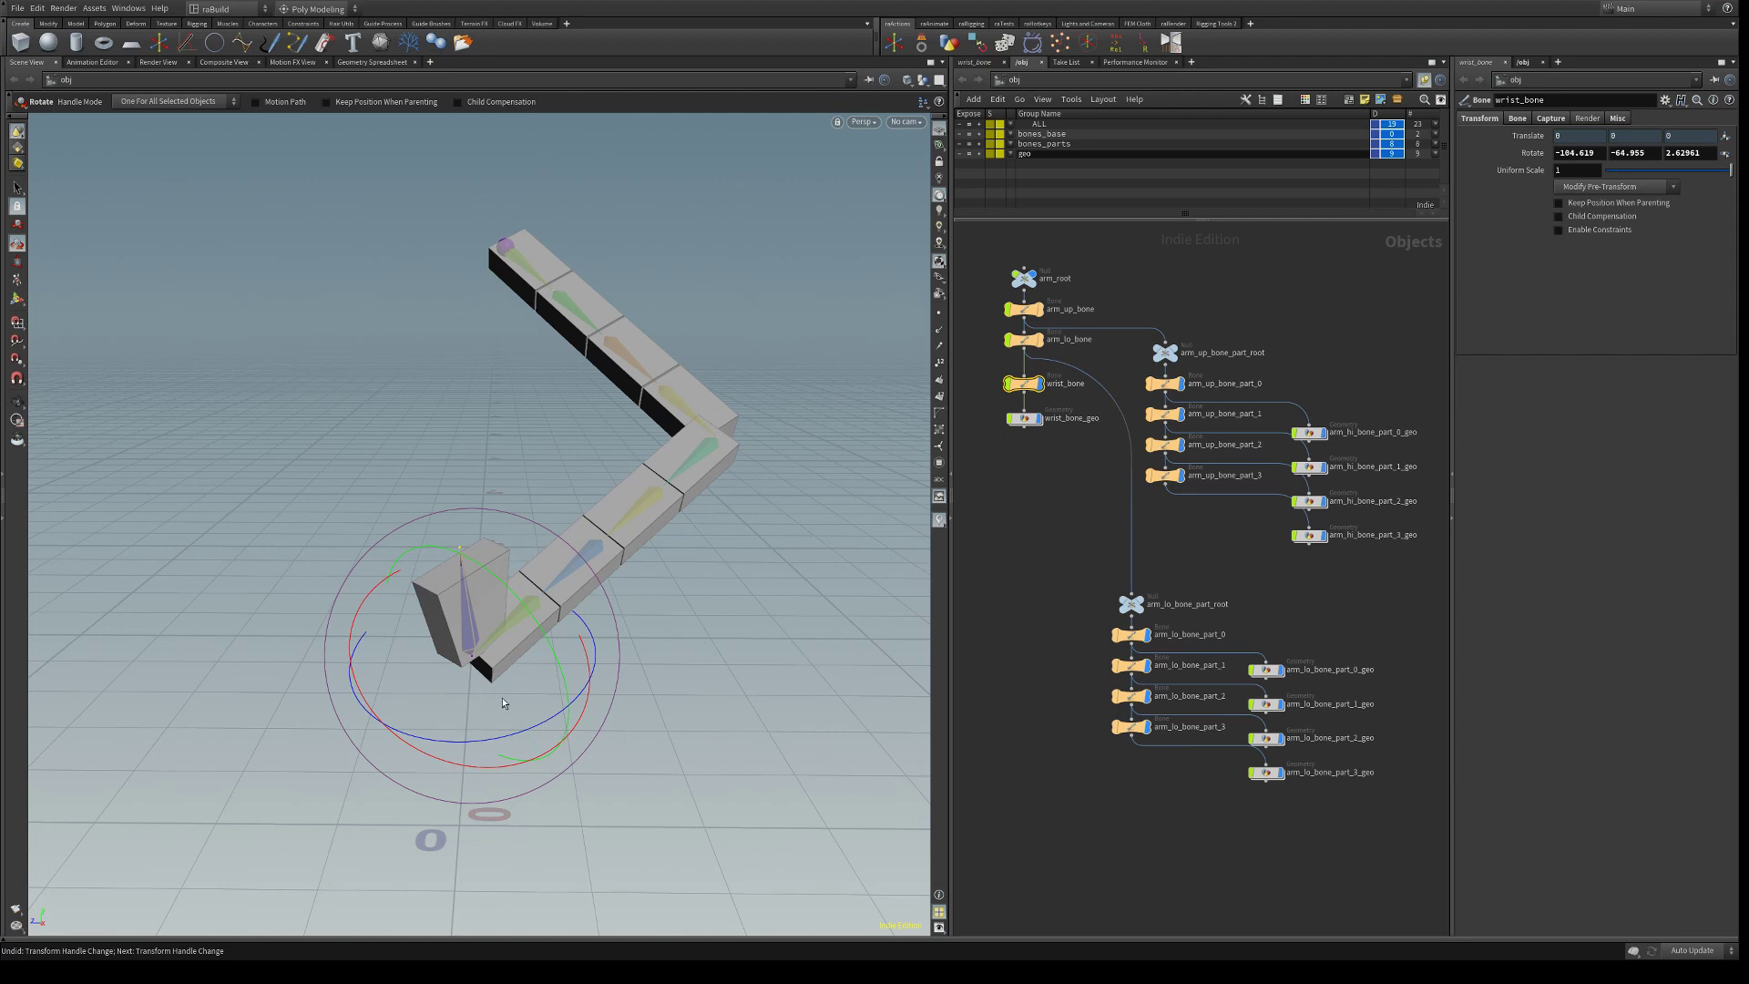
pyautogui.hotkey('ctrl', 'z')
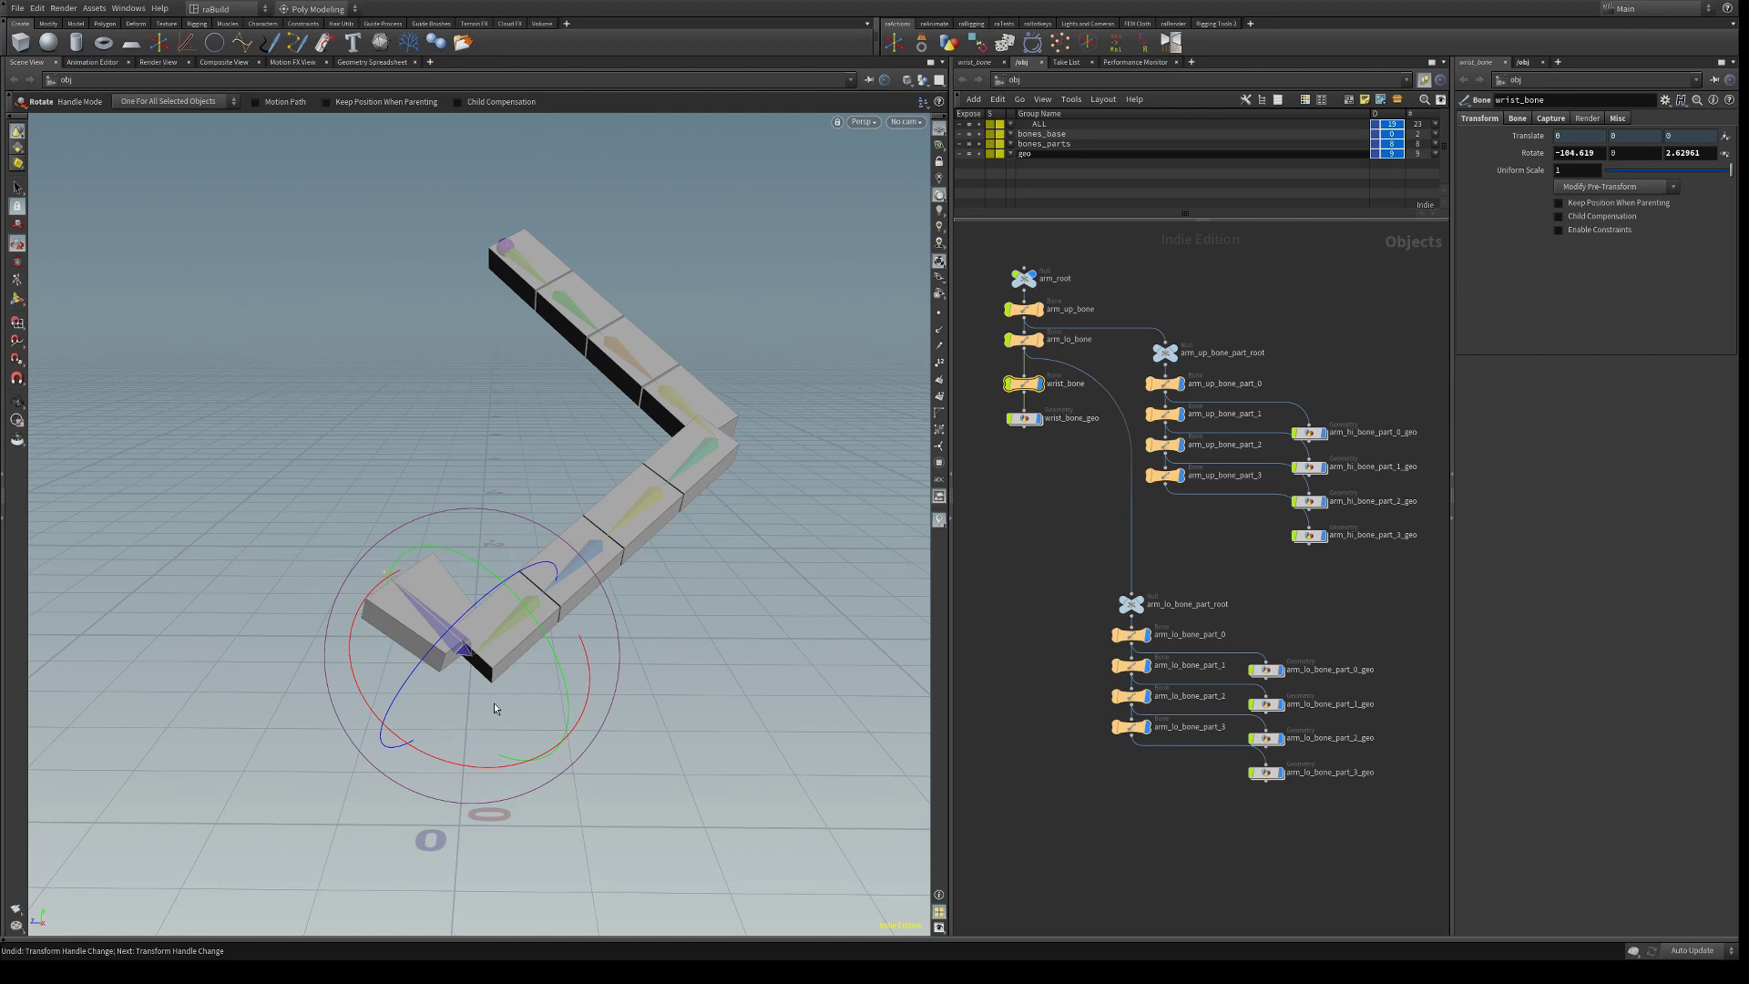
pyautogui.moveTo(461, 767); pyautogui.dragTo(596, 627)
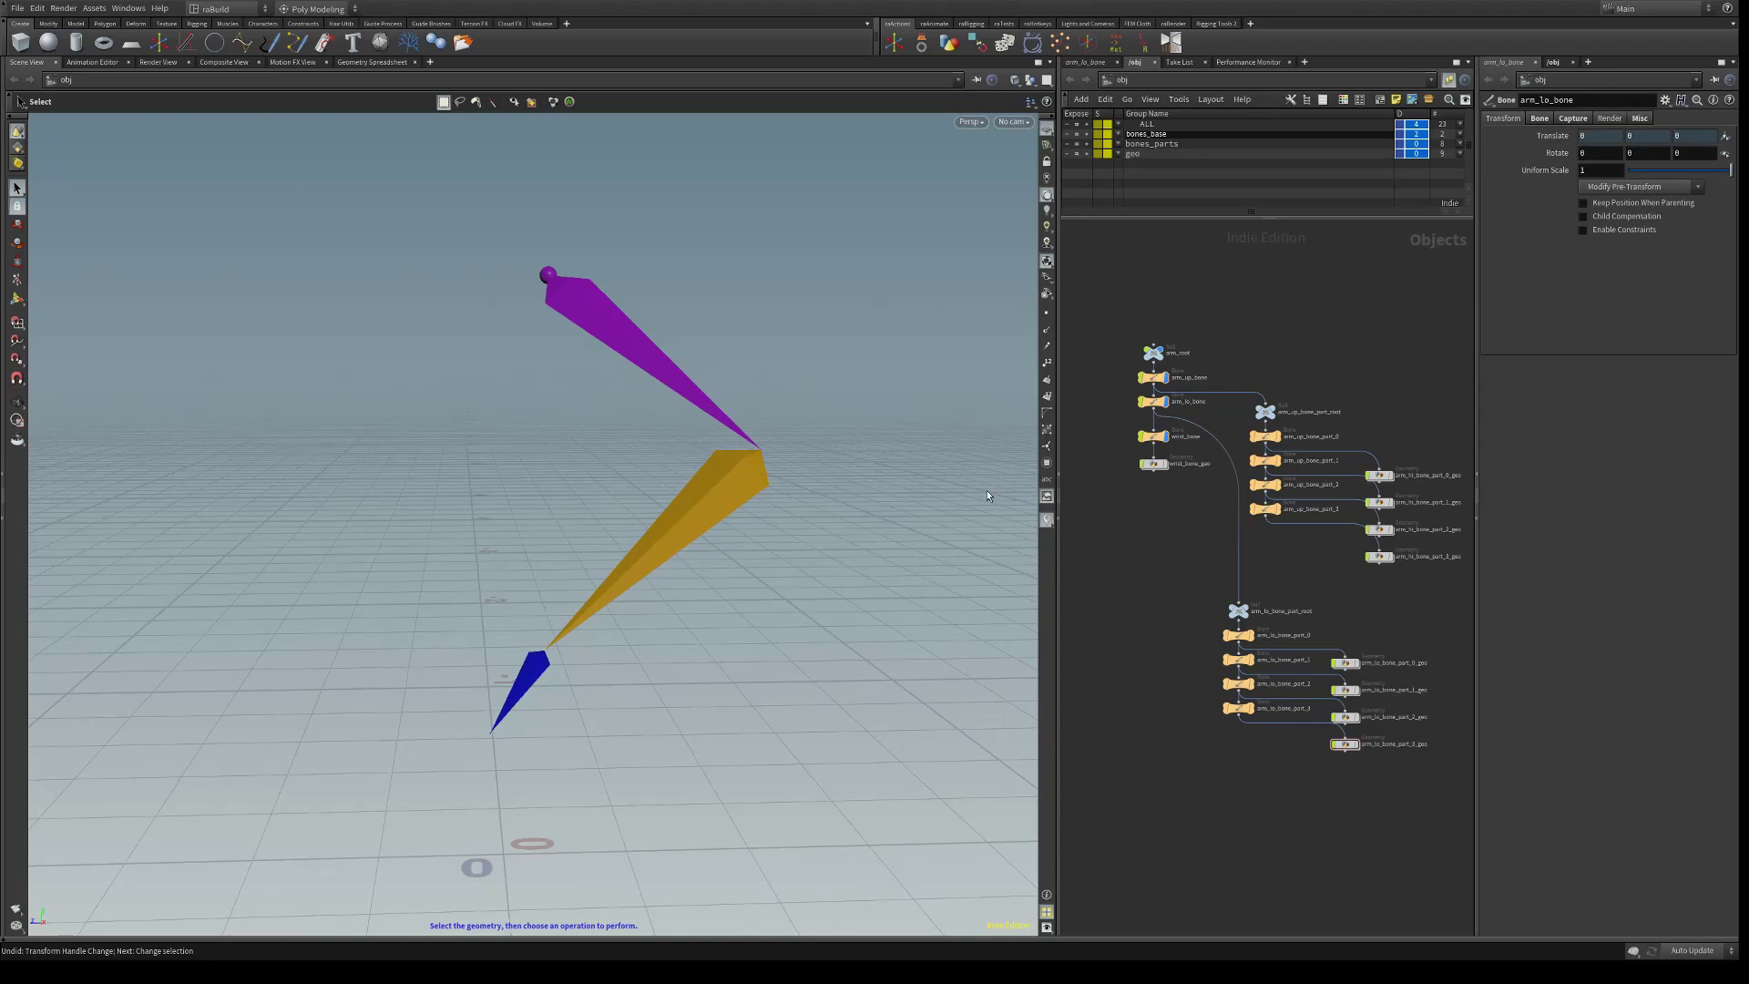
# Inspect the base arm chain by selecting arm_up_bone, arm_lo_bone and wrist_bone in turn
pyautogui.click(642, 346)
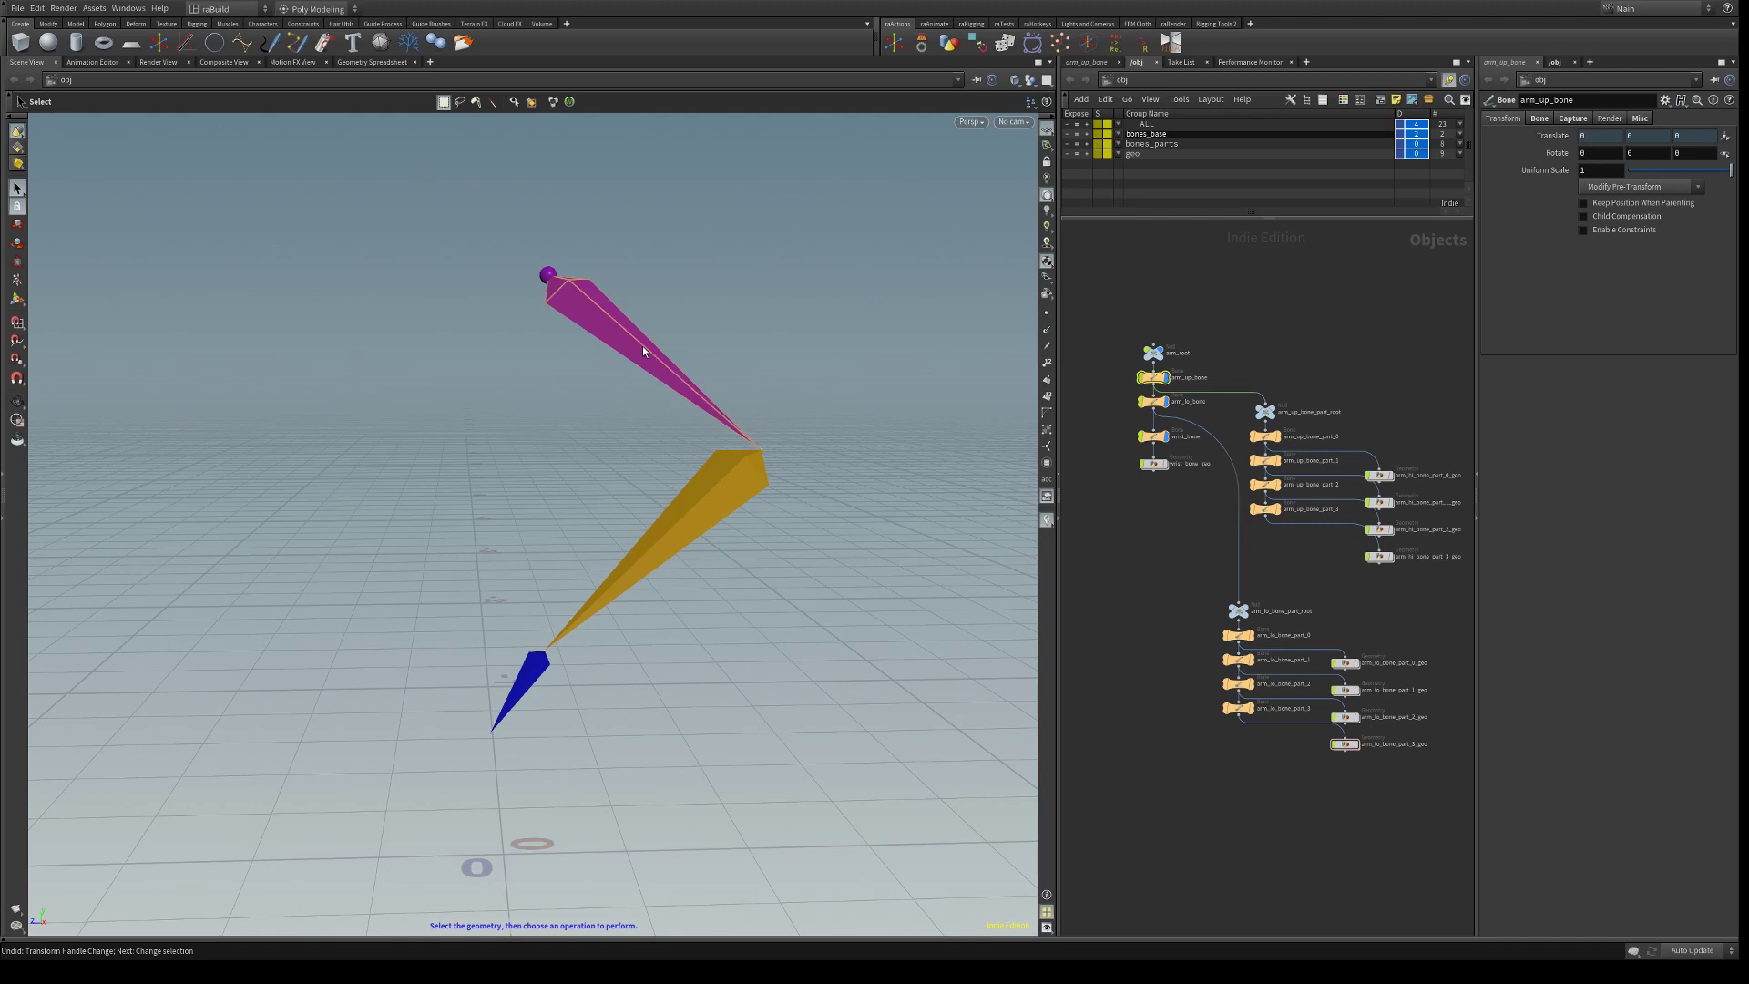
pyautogui.click(696, 512)
pyautogui.click(521, 690)
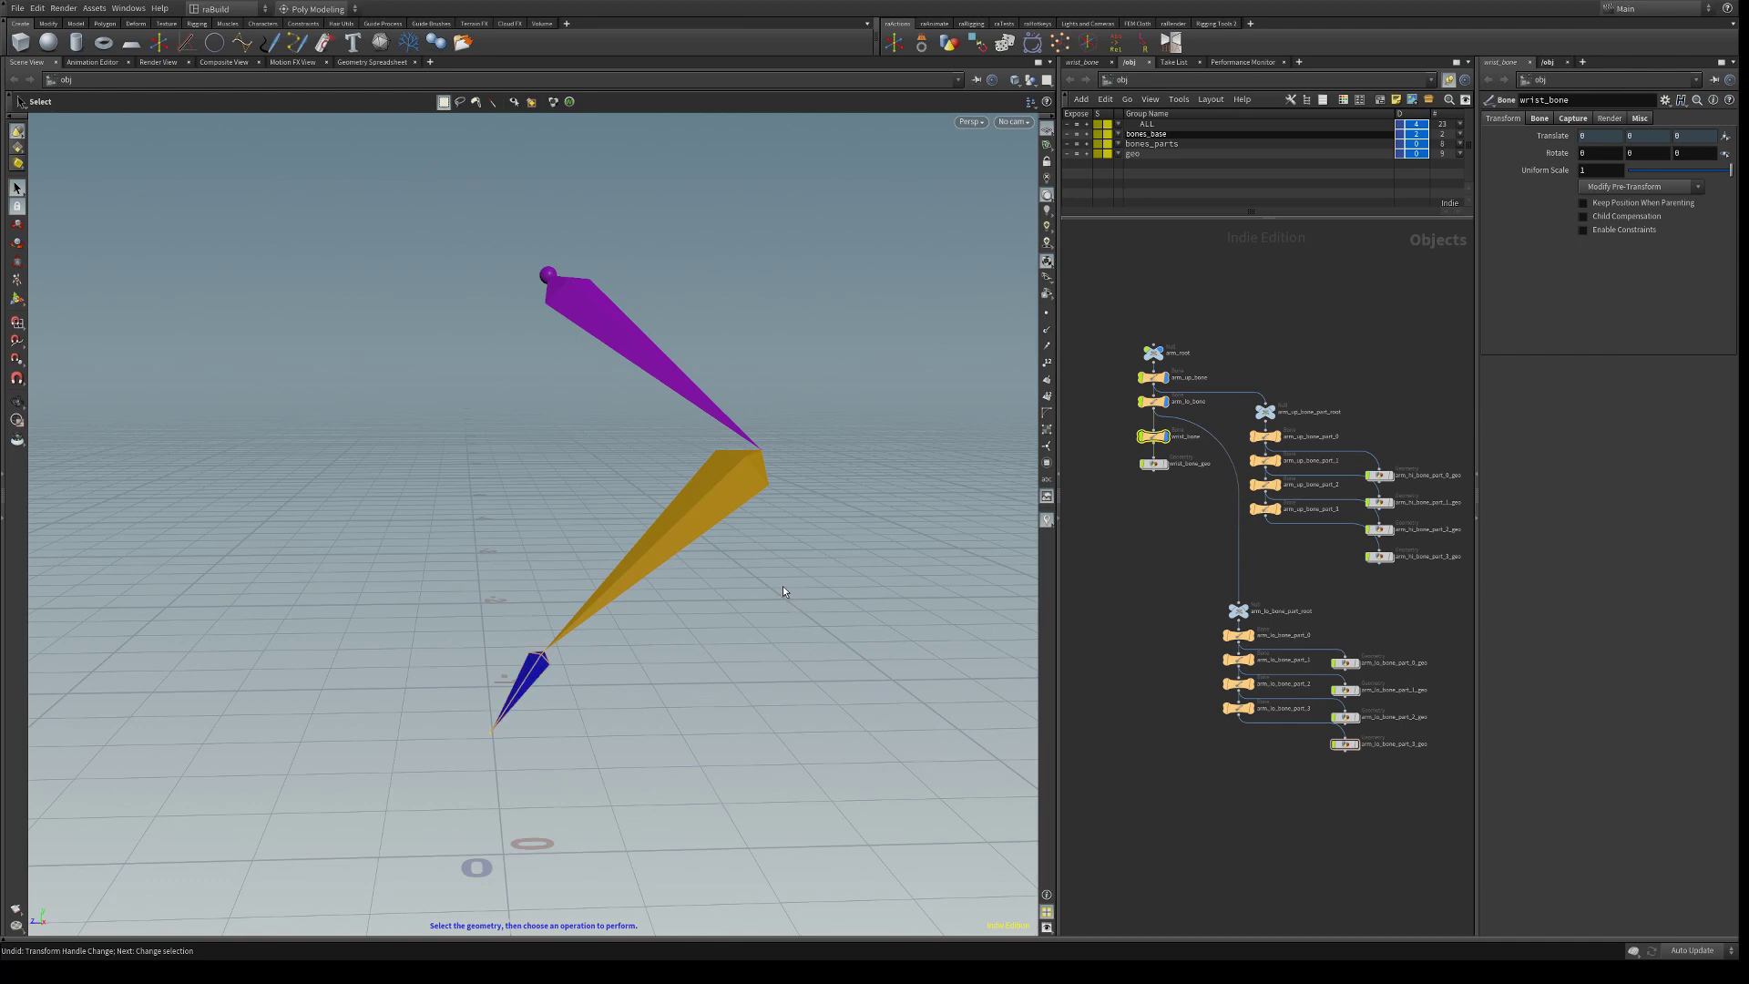
pyautogui.click(681, 526)
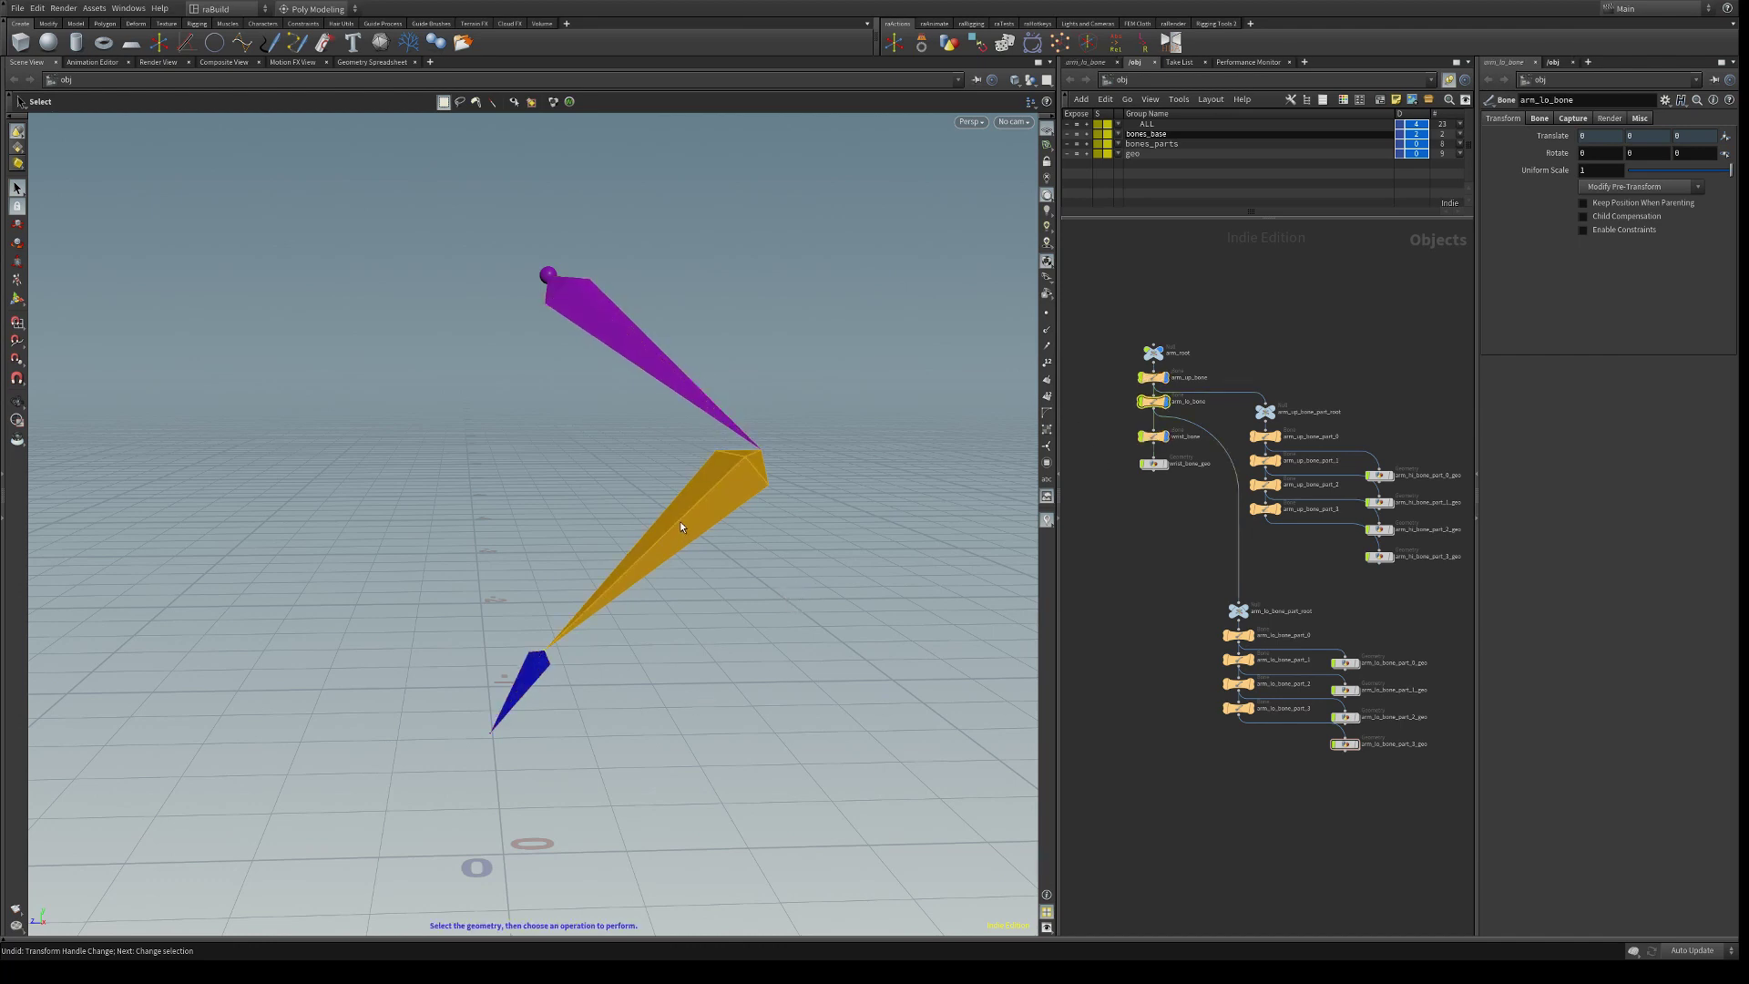
# Hide the bones_base group and display the bones_parts and geo groups
pyautogui.click(1399, 134)
pyautogui.click(1413, 144)
pyautogui.click(565, 605)
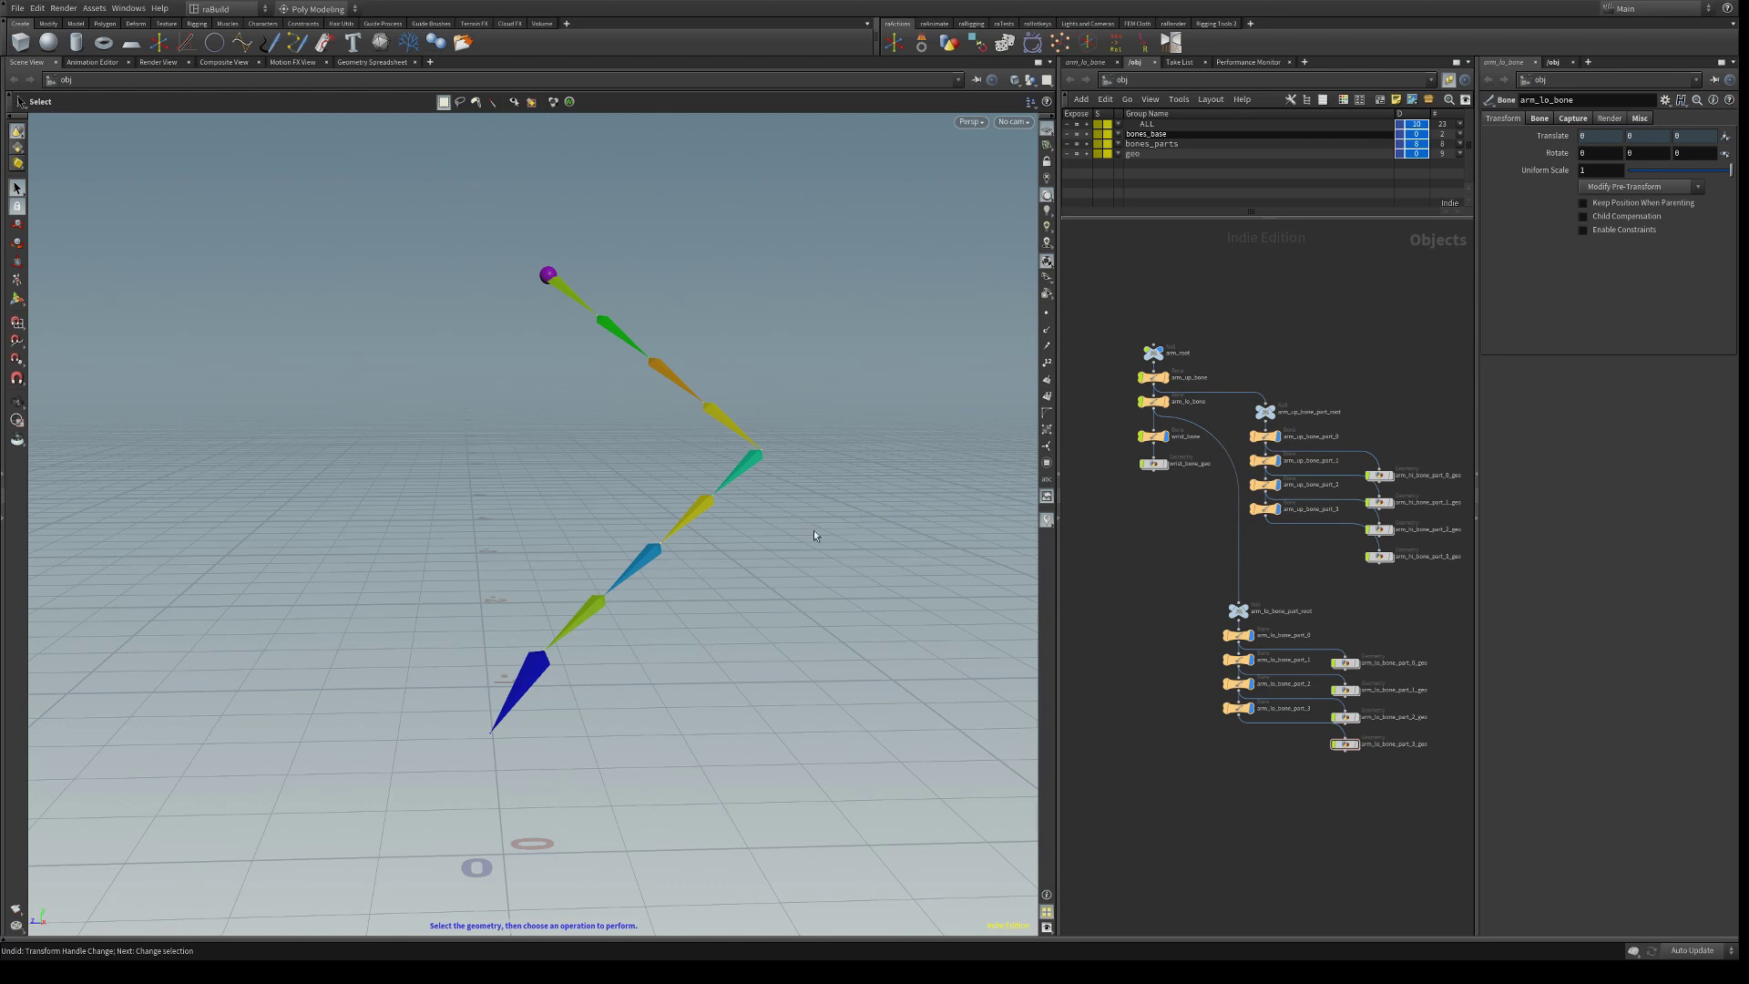
pyautogui.click(1417, 153)
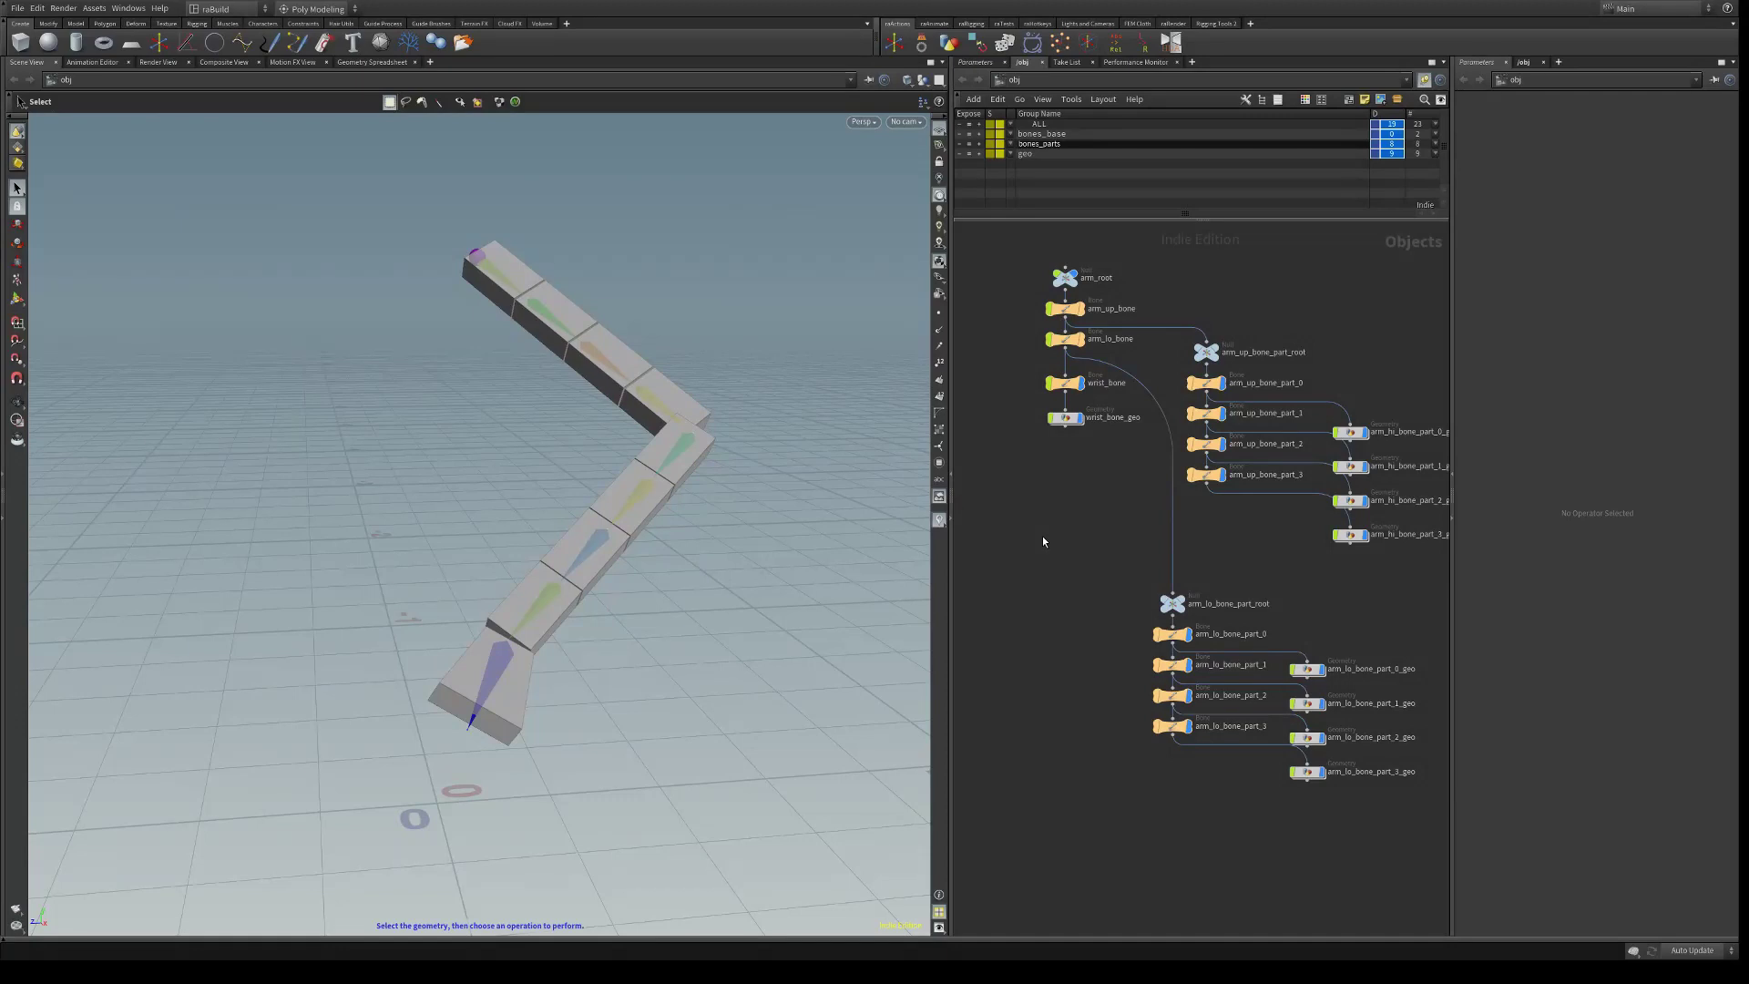
# Add a null to the object network and parent it to wrist_bone
pyautogui.press('Tab')
pyautogui.press('Return')
pyautogui.click(1042, 536)
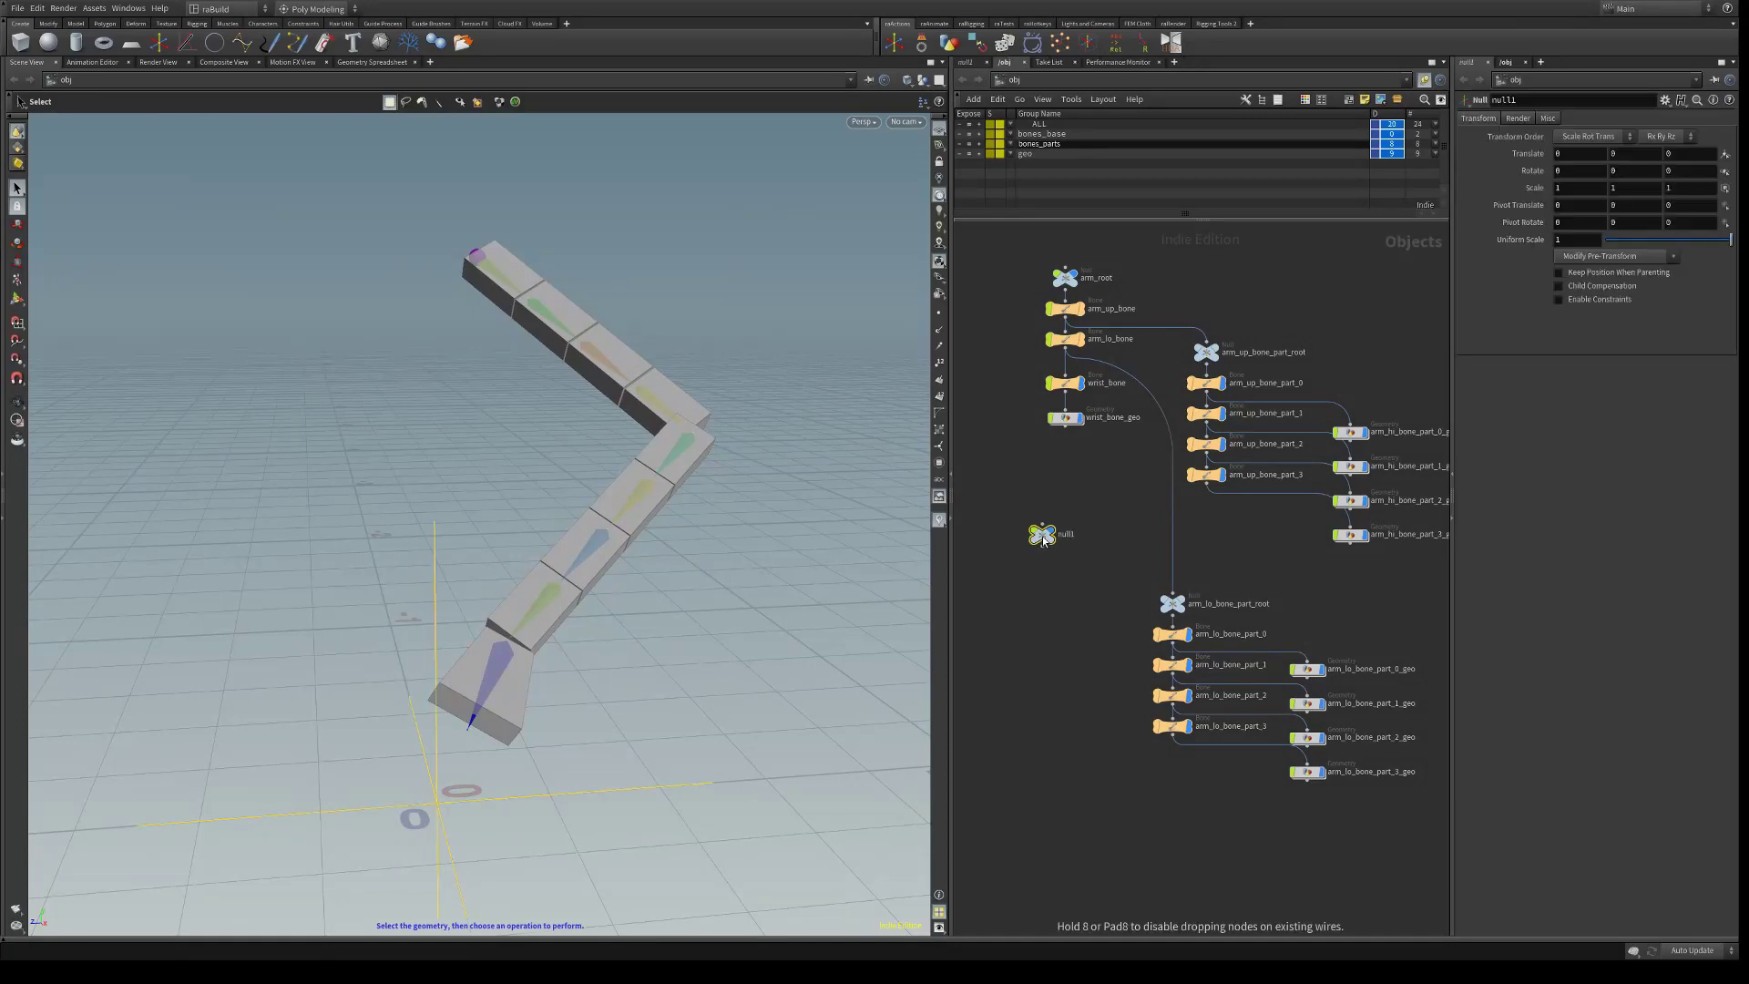
pyautogui.moveTo(1048, 538); pyautogui.dragTo(1029, 519)
pyautogui.moveTo(1065, 395)
pyautogui.mouseDown()
pyautogui.moveTo(1021, 507)
pyautogui.moveTo(1013, 481)
pyautogui.mouseUp()
pyautogui.moveTo(1057, 458); pyautogui.dragTo(1143, 537, button='middle')
# Enable Keep Position When Parenting on the null and reparent it to arm_lo_bone
pyautogui.click(1559, 272)
pyautogui.moveTo(1093, 540); pyautogui.dragTo(1149, 441)
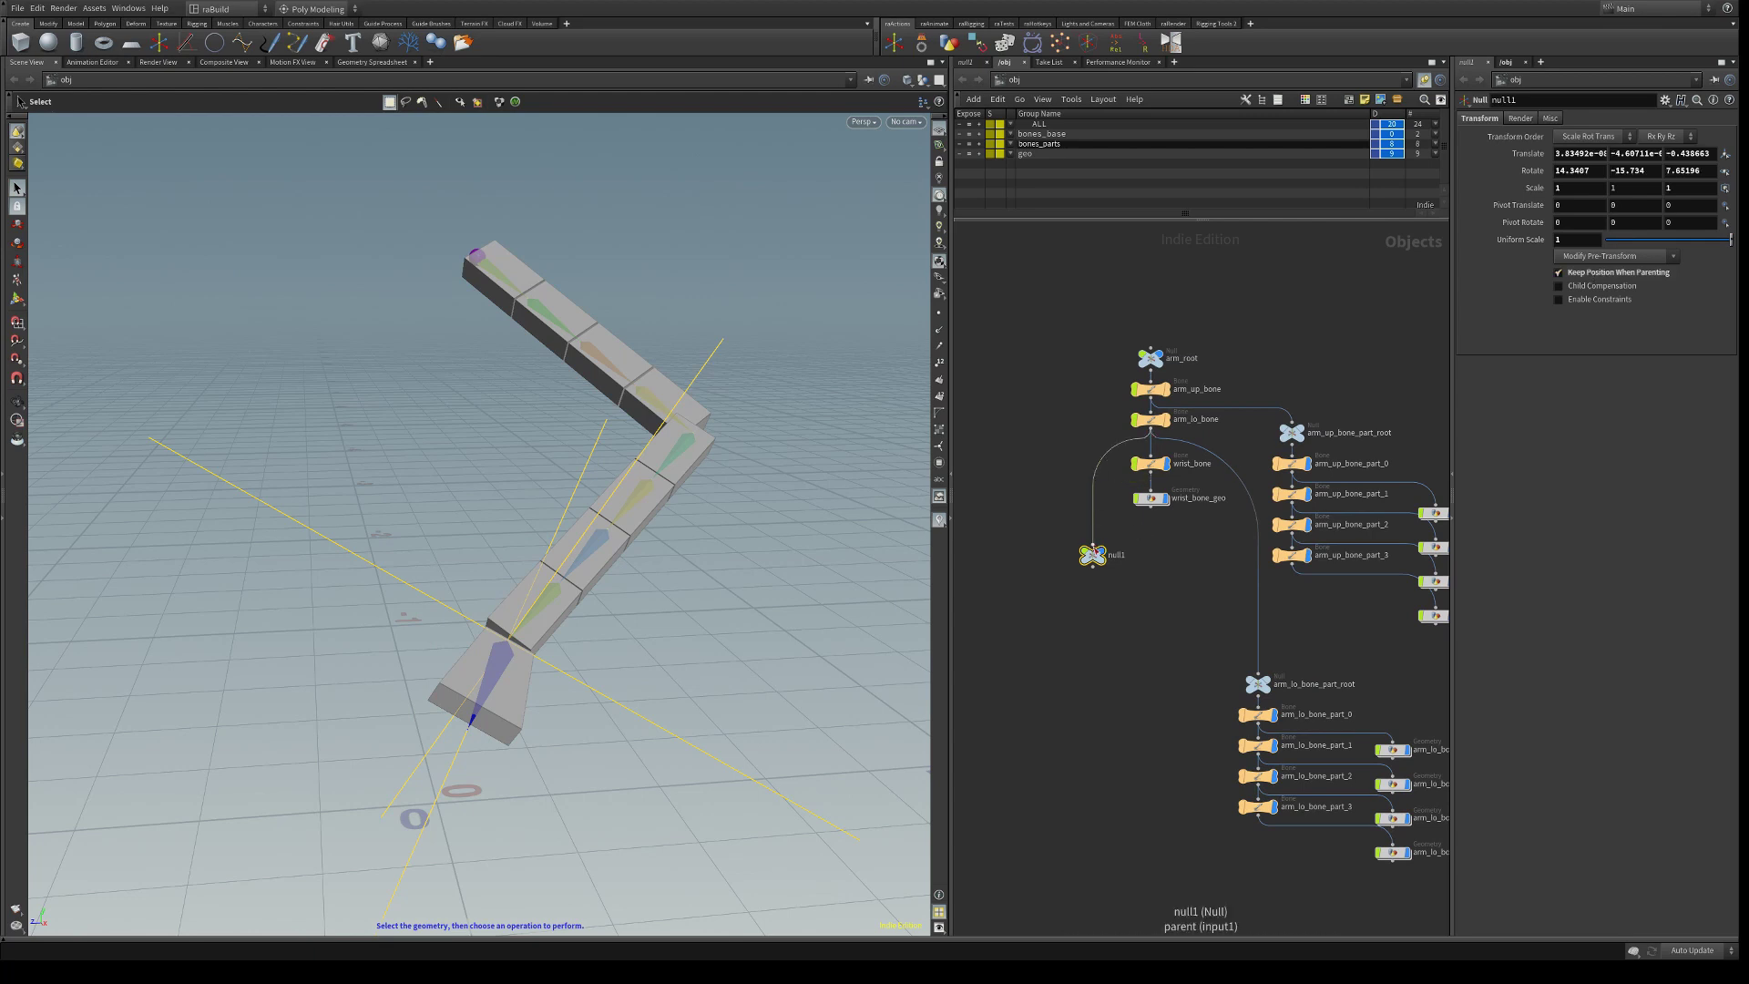
pyautogui.moveTo(1092, 555); pyautogui.dragTo(1044, 465)
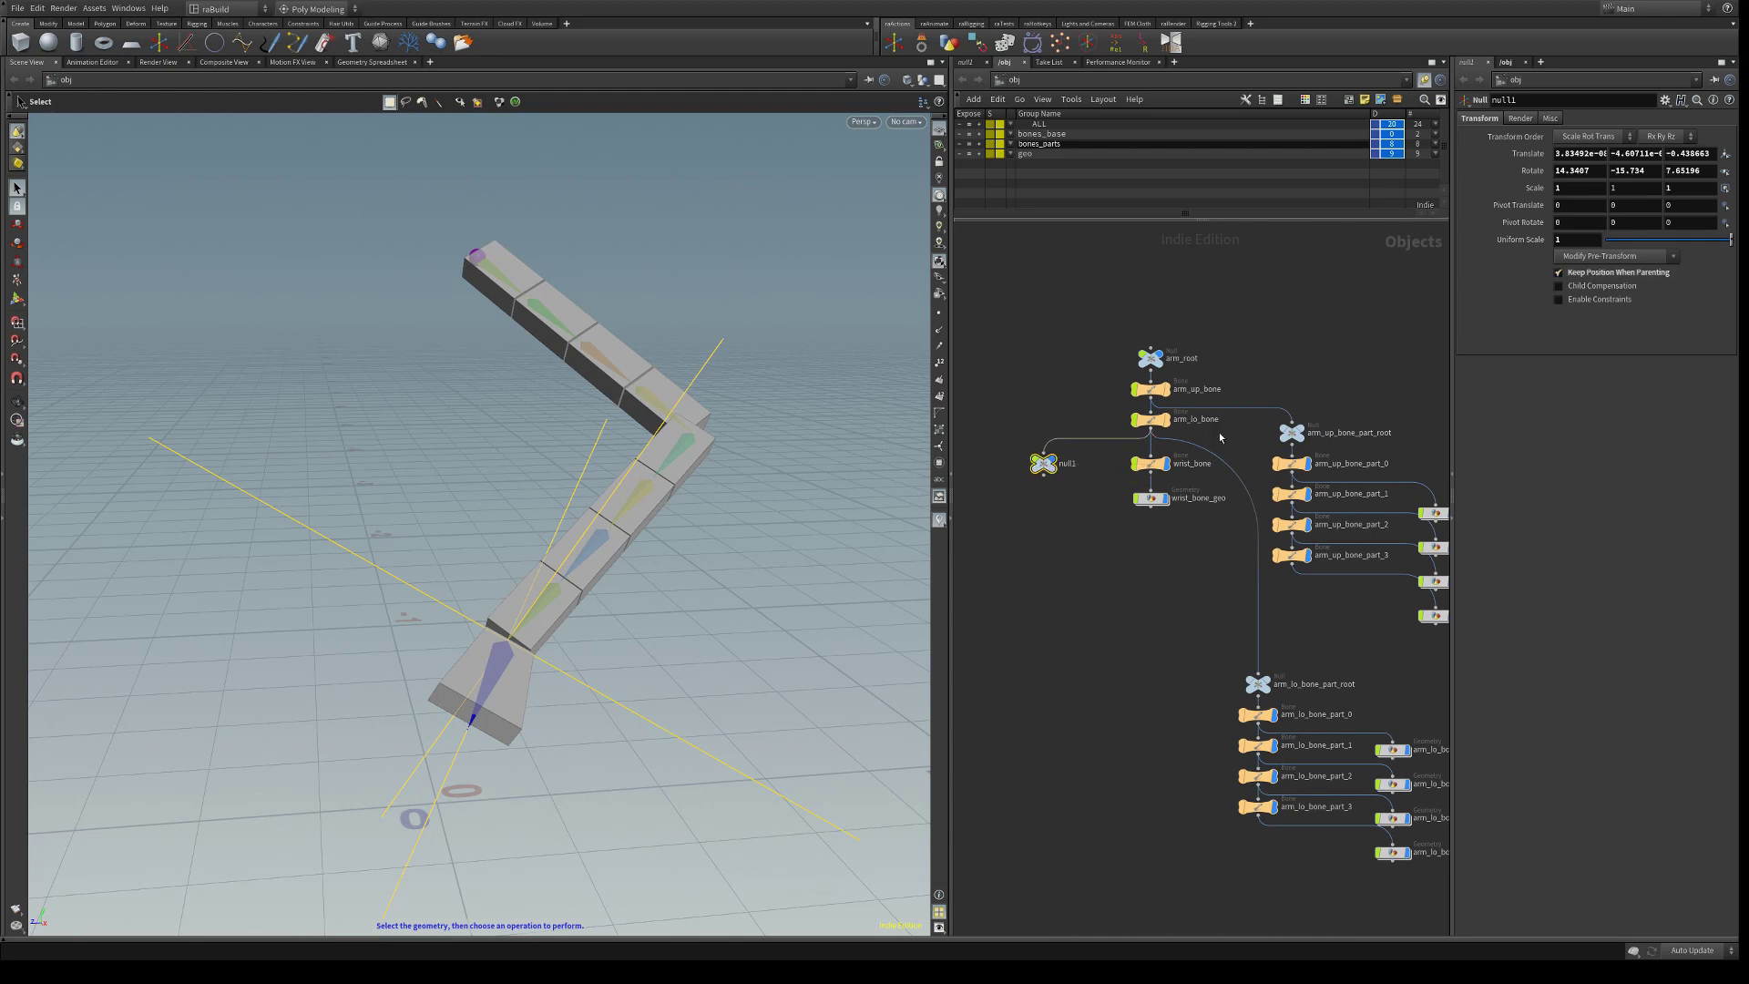
pyautogui.click(1150, 424)
pyautogui.press('Escape')
# Place the null's node beside wrist_bone and reset its rotation to 0 on all axes
pyautogui.click(1151, 420)
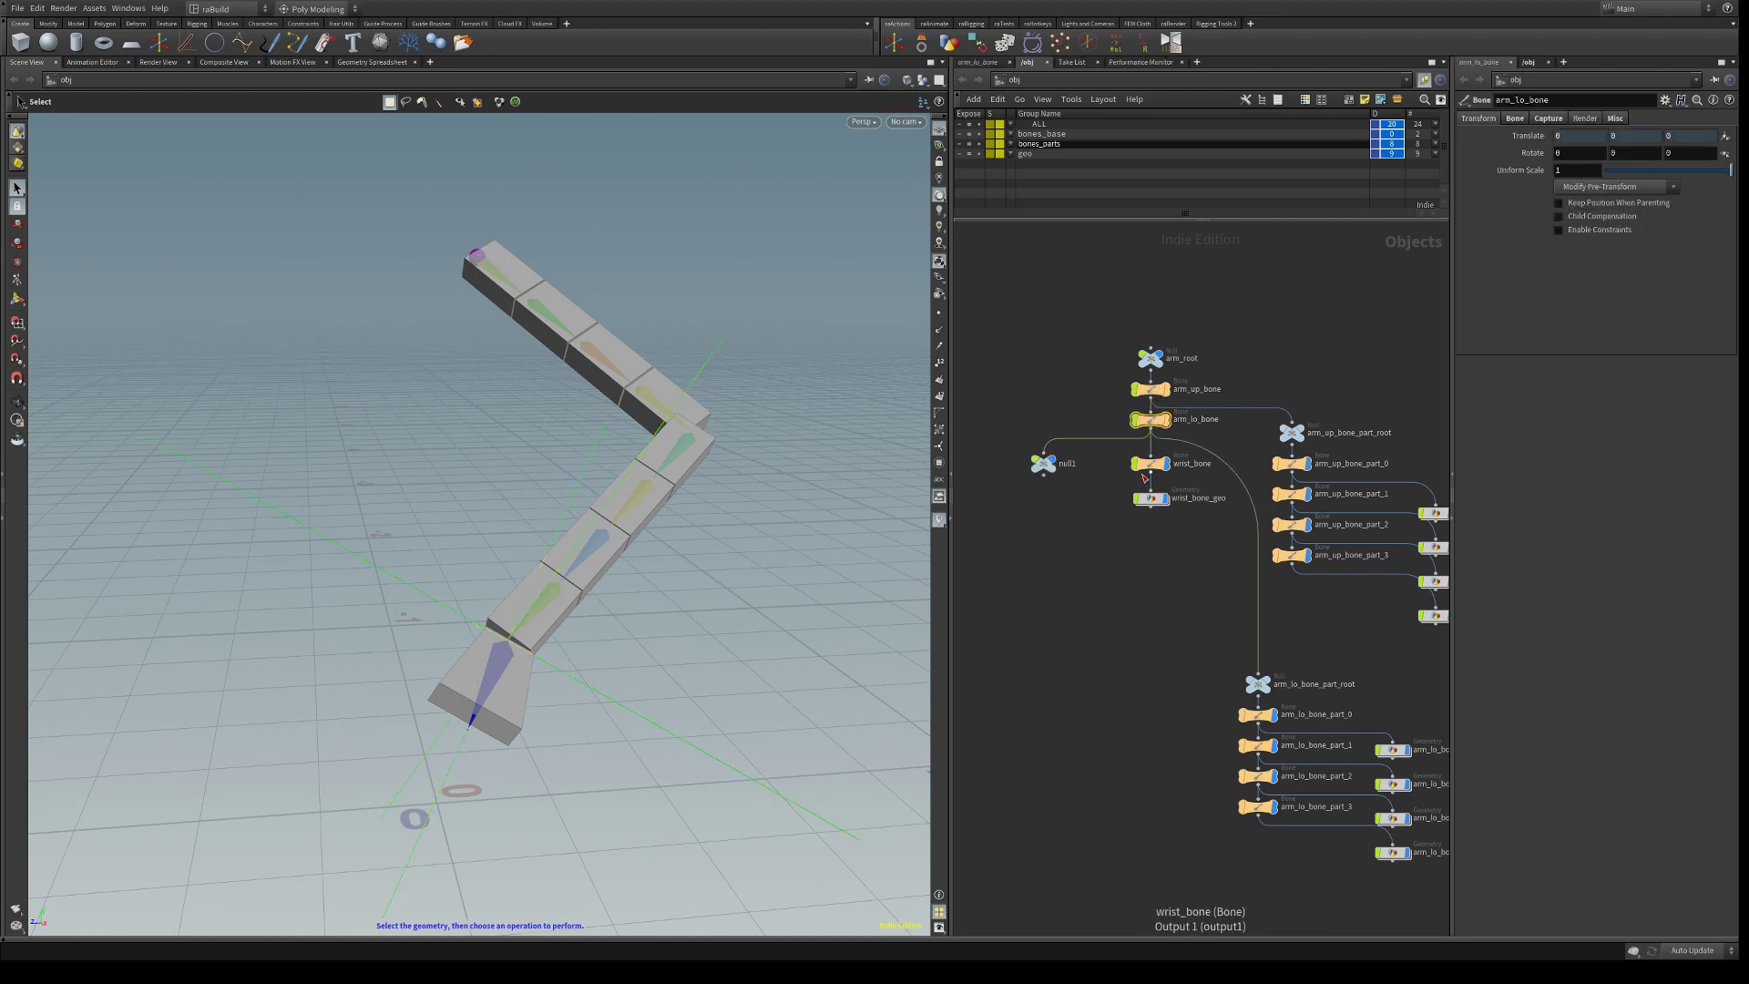
pyautogui.click(1151, 465)
pyautogui.moveTo(1044, 465)
pyautogui.mouseDown()
pyautogui.moveTo(1016, 464)
pyautogui.moveTo(1044, 467)
pyautogui.mouseUp()
pyautogui.click(1040, 465)
pyautogui.click(1016, 465)
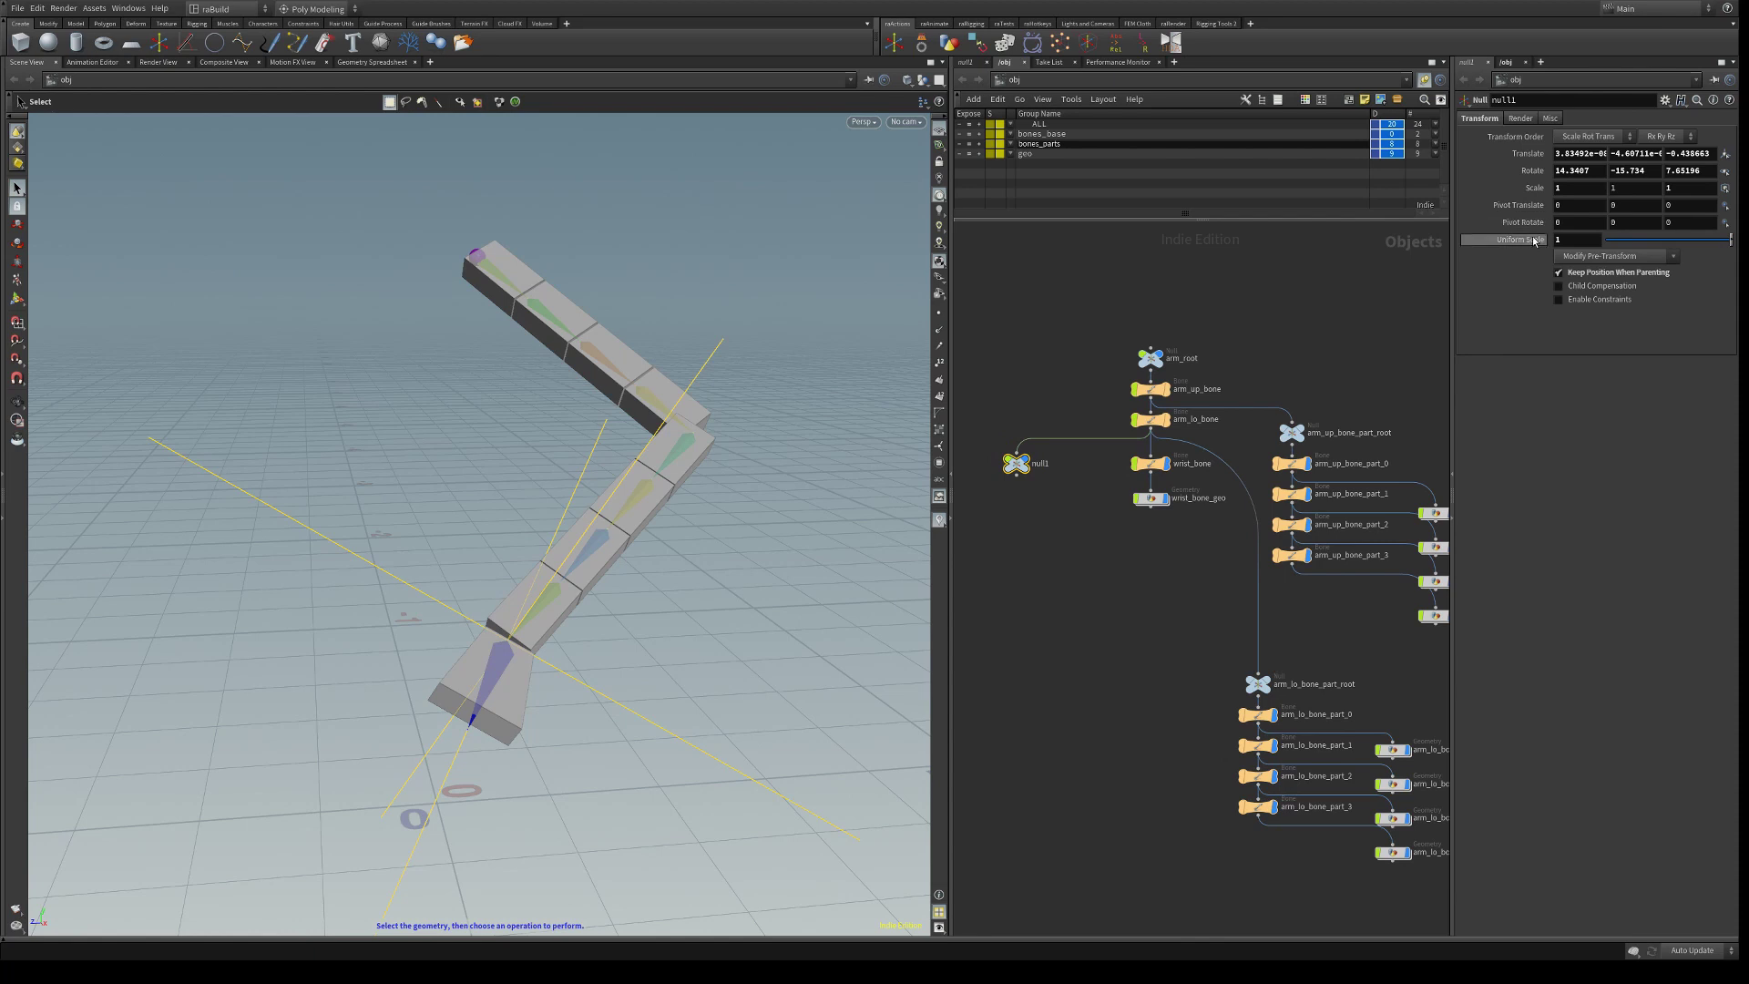
pyautogui.keyDown('ctrl'); pyautogui.middleClick(1531, 173); pyautogui.keyUp('ctrl')
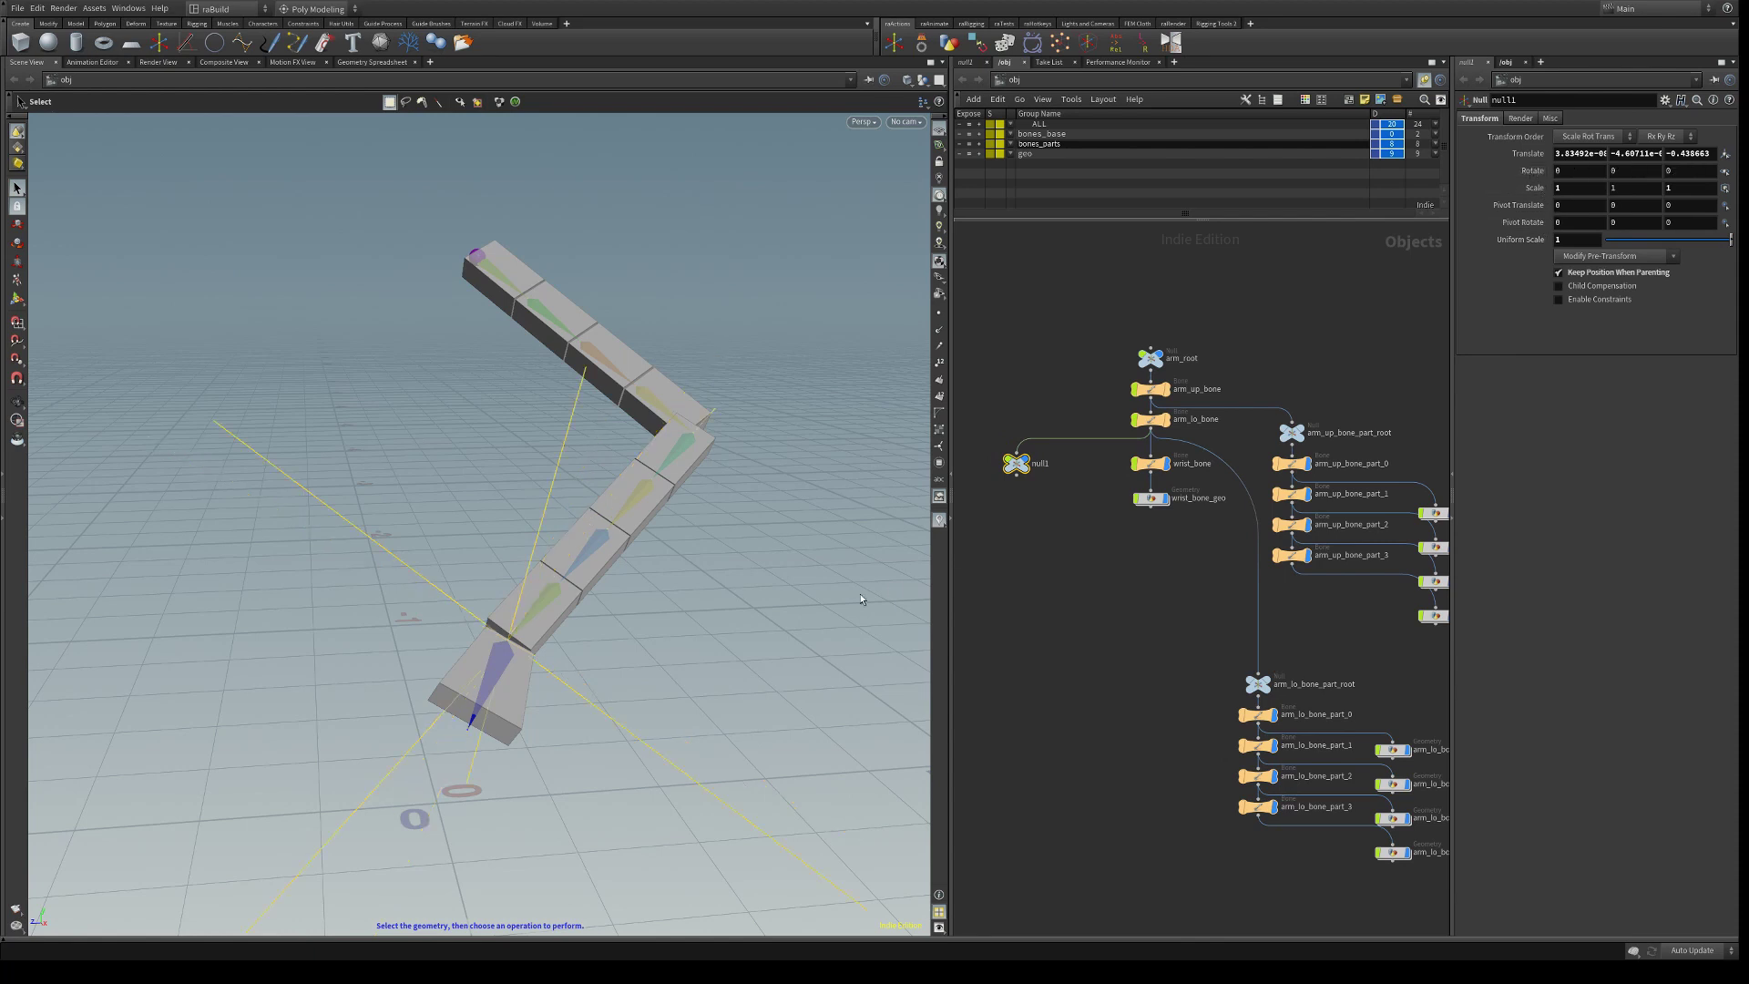
pyautogui.keyDown('alt'); pyautogui.moveTo(657, 614); pyautogui.dragTo(624, 639); pyautogui.keyUp('alt')
pyautogui.press('s')
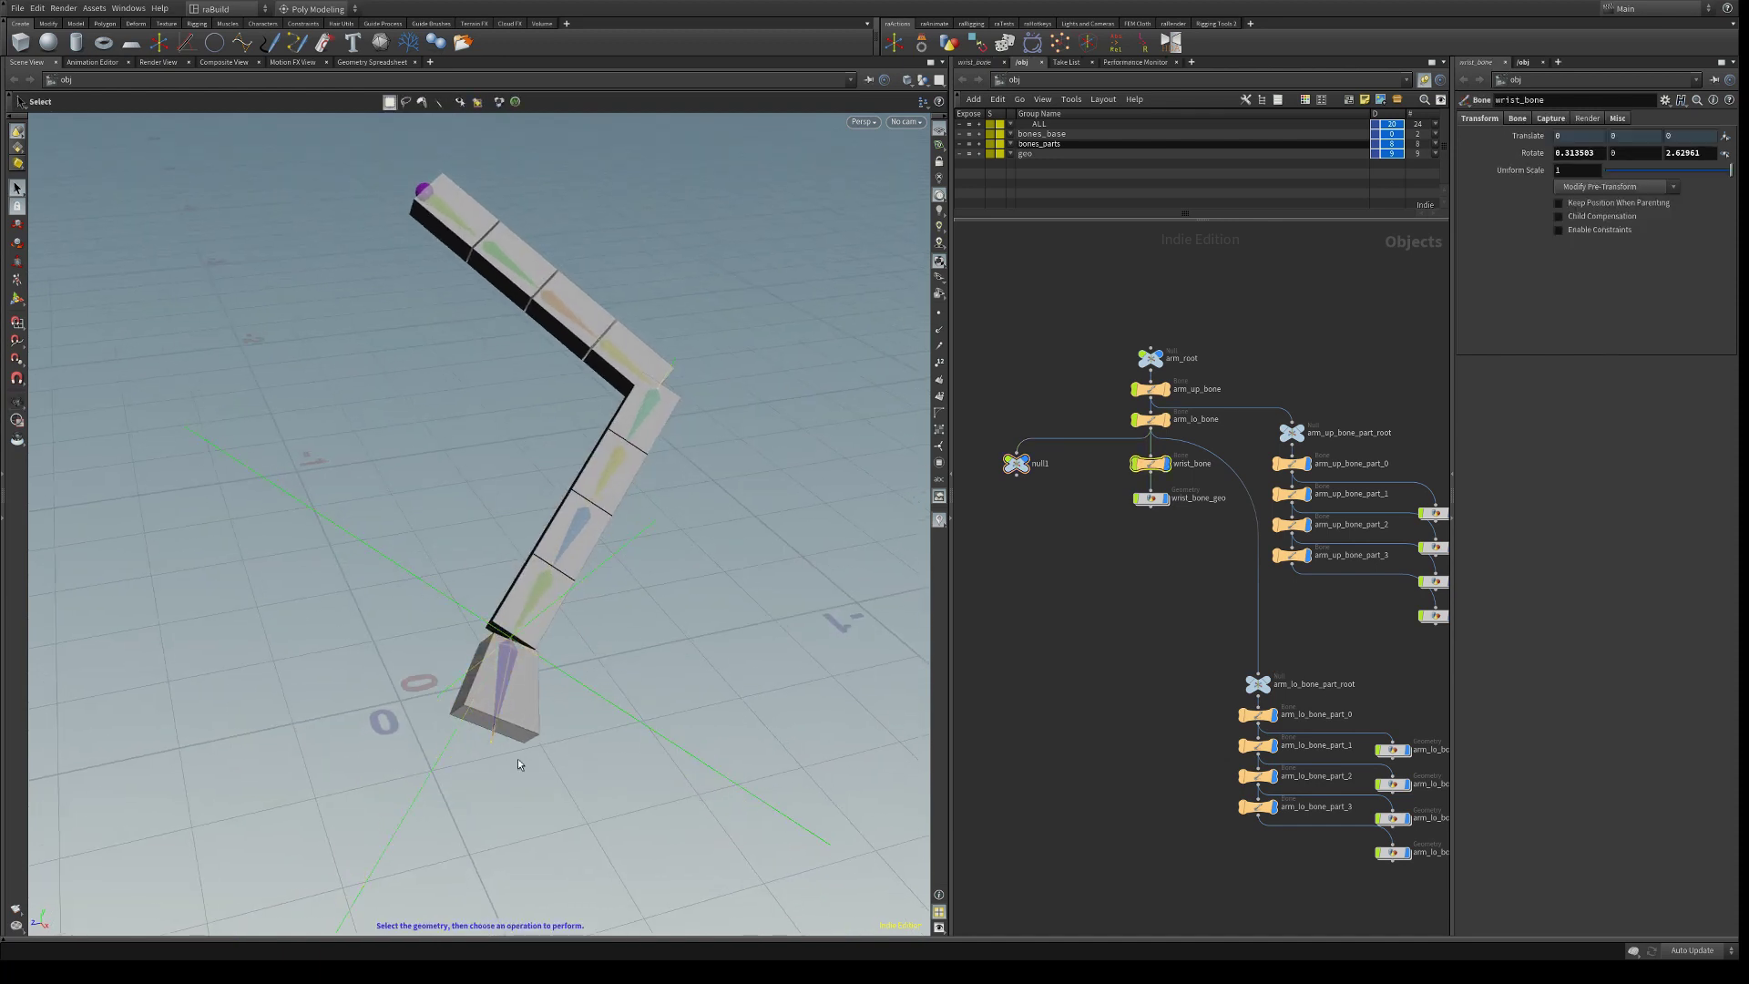
pyautogui.keyDown('alt'); pyautogui.moveTo(534, 735); pyautogui.dragTo(605, 638); pyautogui.keyUp('alt')
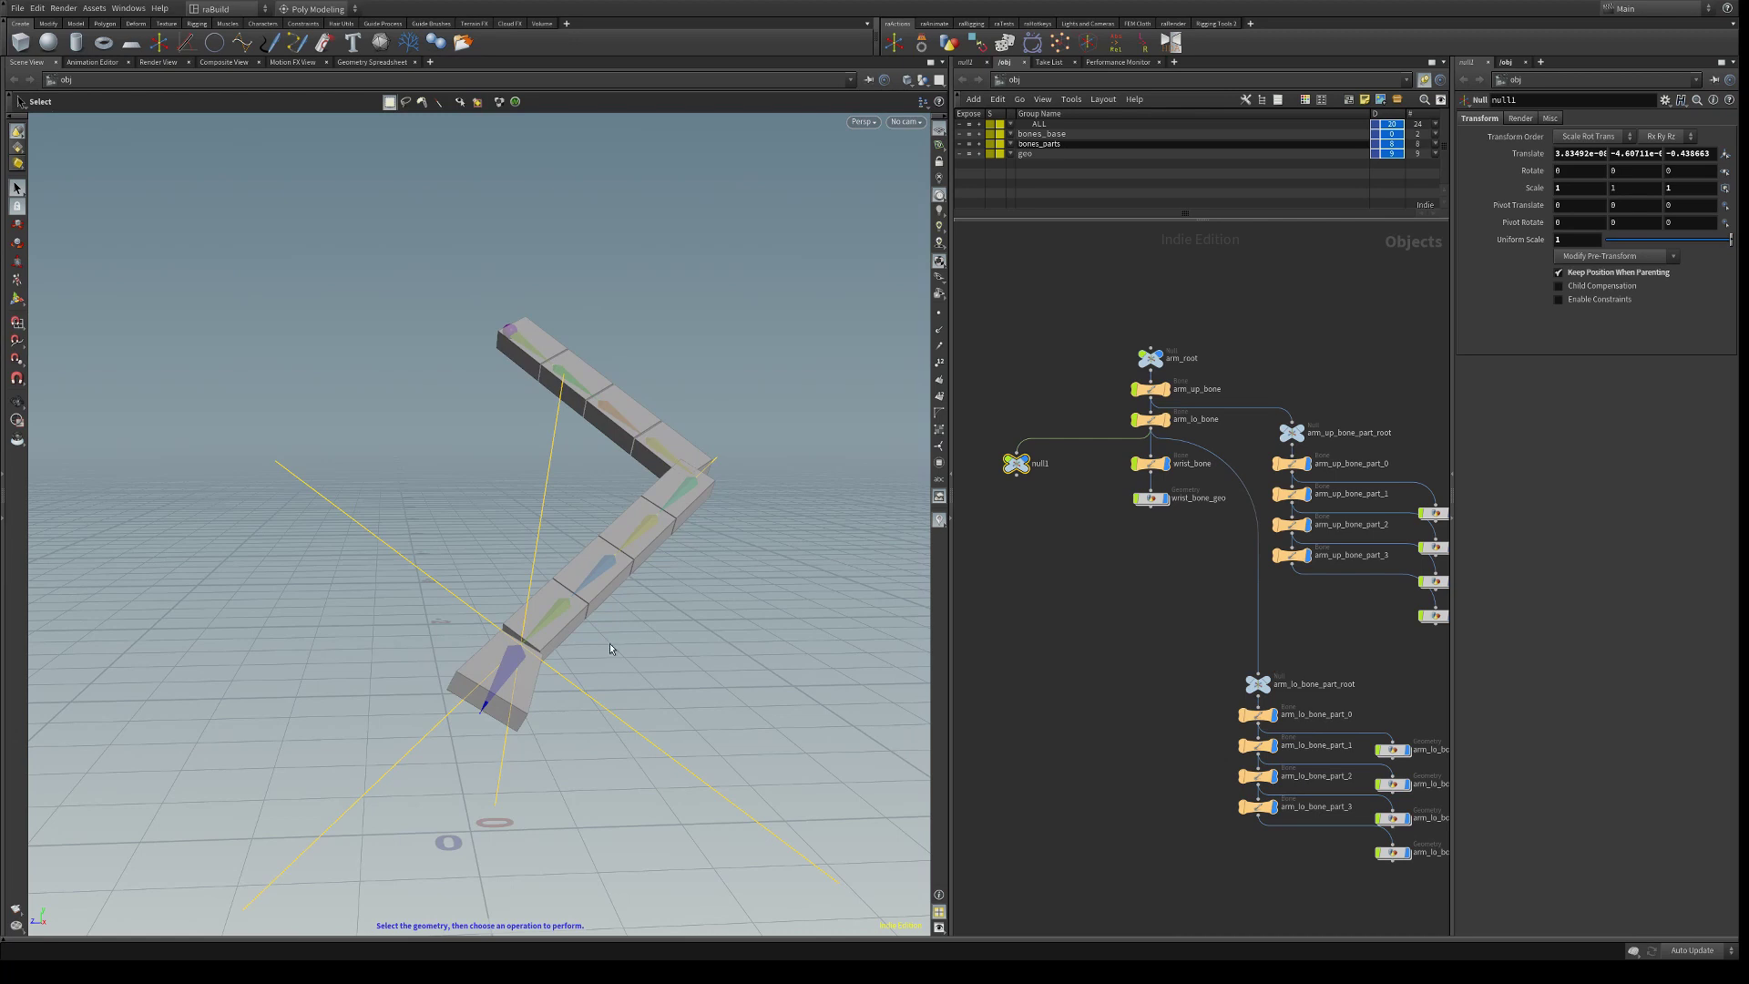
# Rename the null as wrist_bone_neutral
pyautogui.click(1149, 420)
pyautogui.doubleClick(1055, 464)
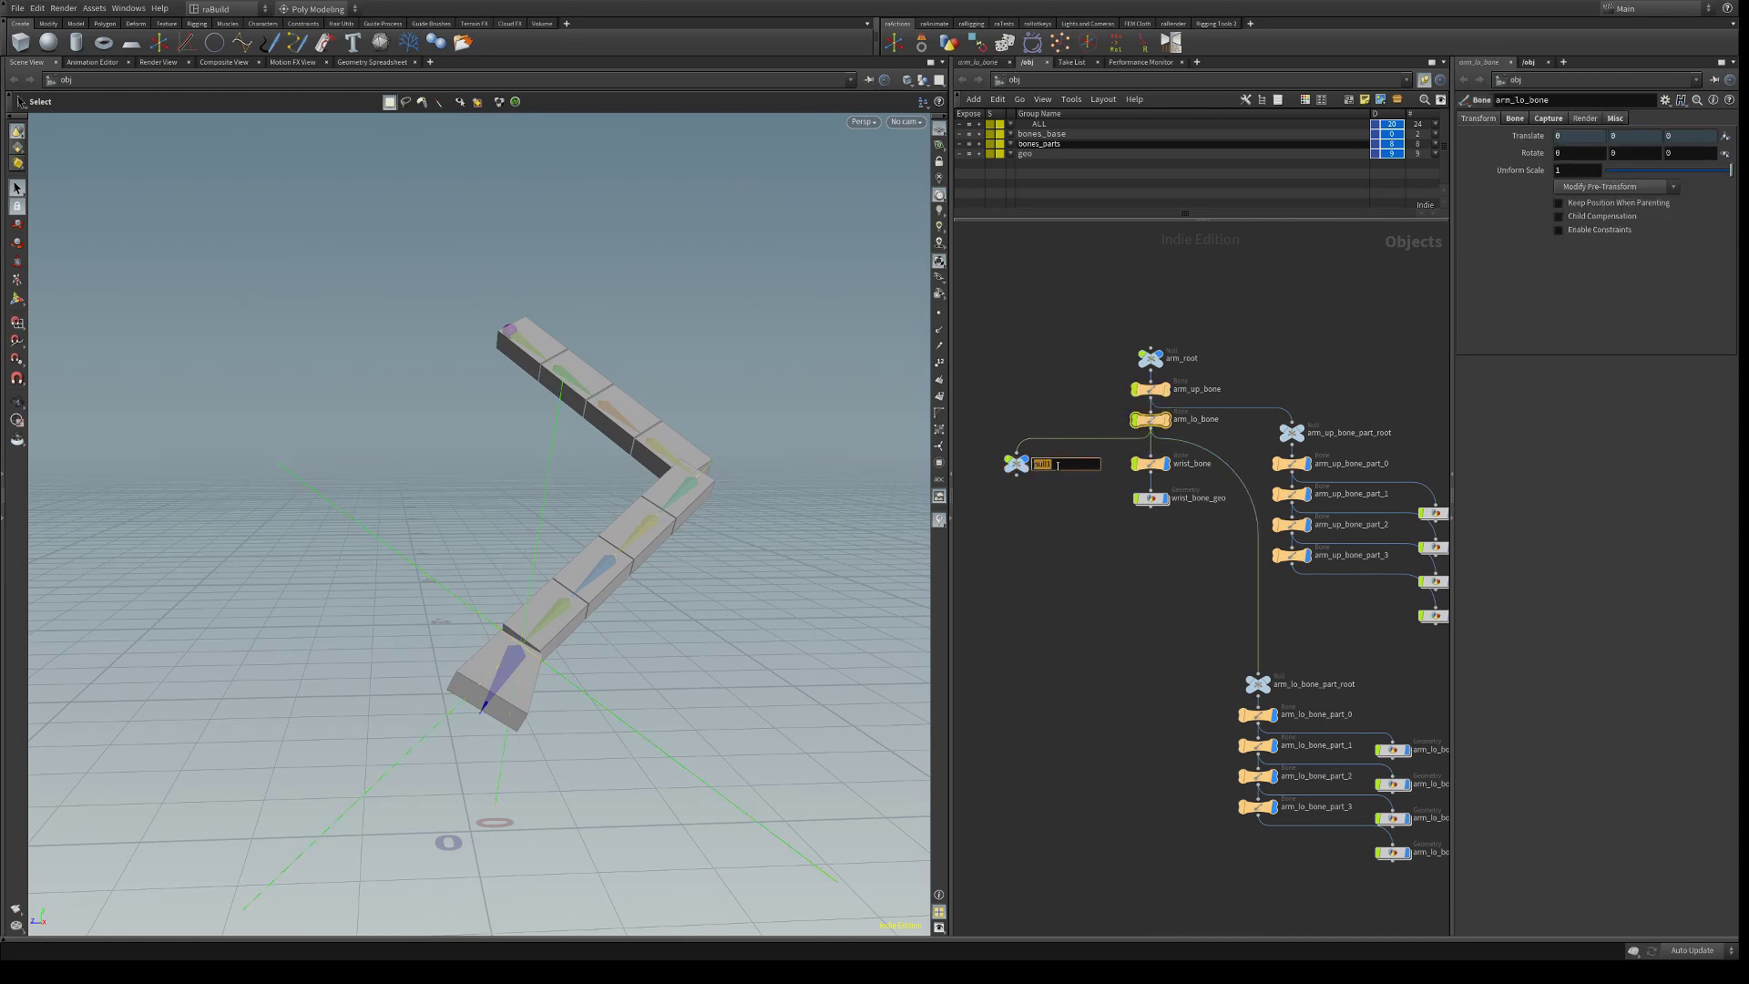
pyautogui.write('wrist_bone_neutra')
# Duplicate wrist_bone_neutral under arm_lo_bone and rename the copy as twist_rotation
pyautogui.moveTo(1018, 467); pyautogui.dragTo(996, 468)
pyautogui.moveTo(1026, 485); pyautogui.dragTo(1126, 528, button='middle')
pyautogui.moveTo(1100, 505)
pyautogui.mouseDown()
pyautogui.moveTo(1156, 506)
pyautogui.moveTo(1020, 505)
pyautogui.moveTo(1127, 501)
pyautogui.mouseUp()
pyautogui.doubleClick(1089, 501)
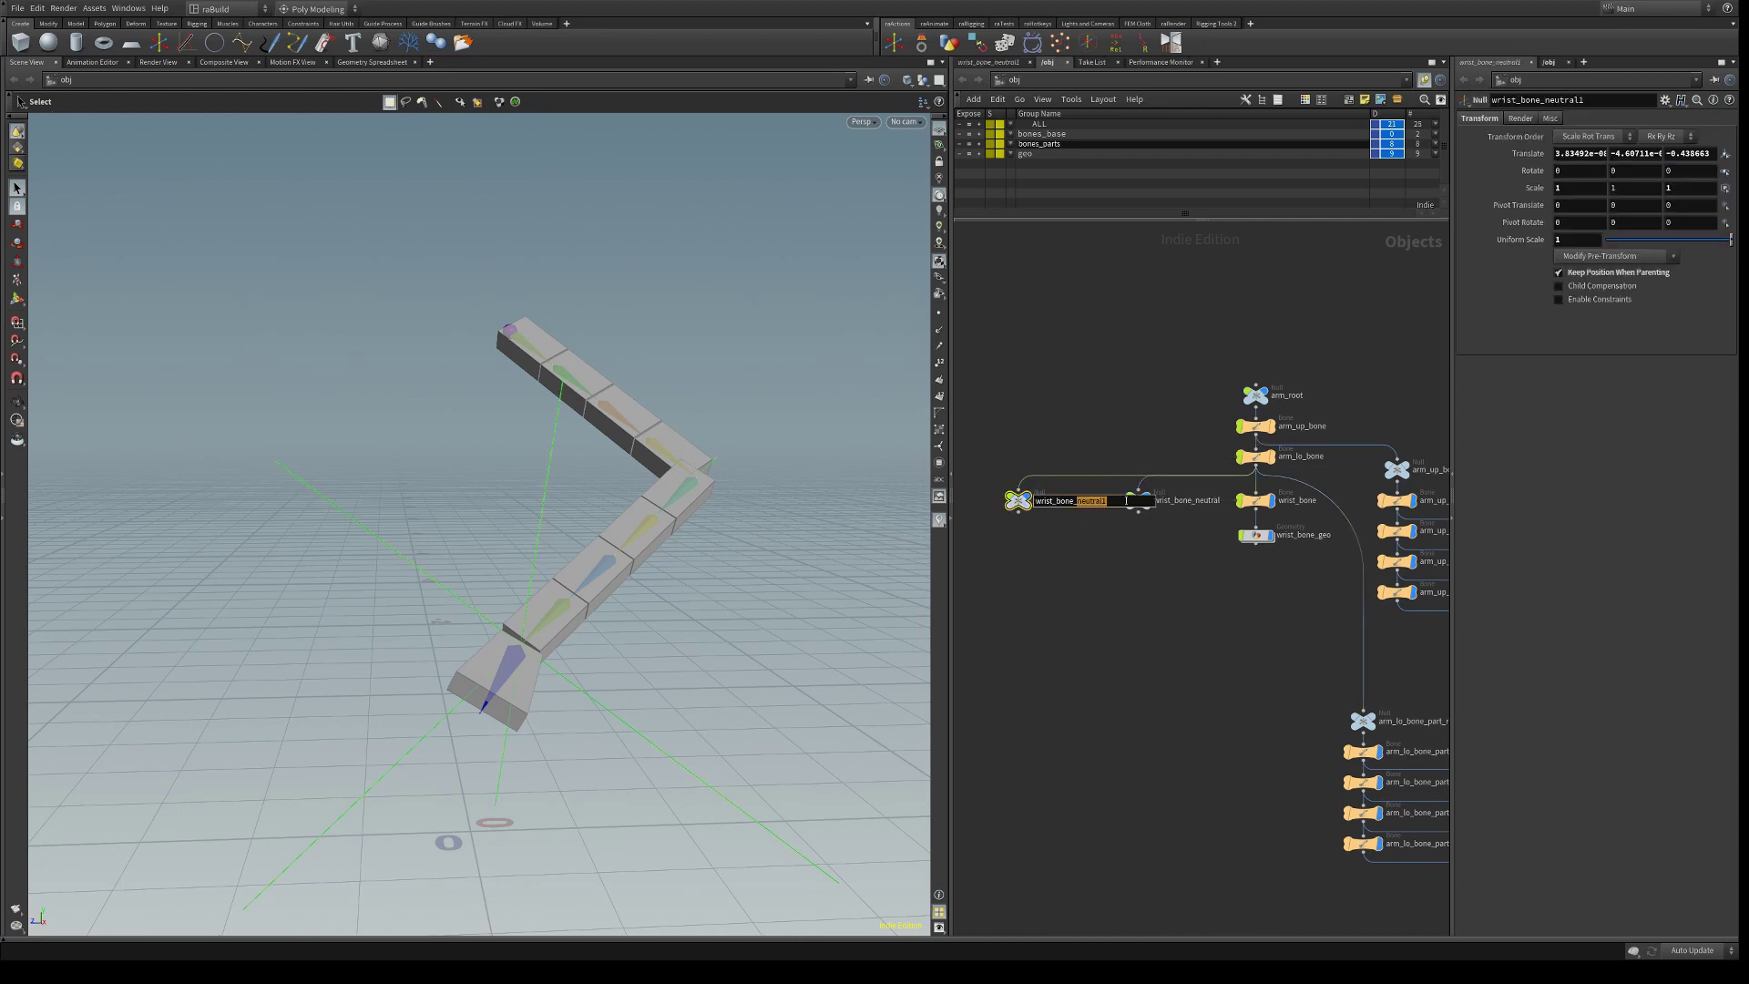
pyautogui.write('twis')
pyautogui.press('BackSpace')
pyautogui.press('BackSpace')
pyautogui.press('BackSpace')
pyautogui.press('BackSpace')
pyautogui.press('BackSpace')
pyautogui.press('BackSpace')
pyautogui.press('BackSpace')
pyautogui.press('BackSpace')
pyautogui.press('BackSpace')
pyautogui.press('BackSpace')
pyautogui.press('BackSpace')
pyautogui.press('BackSpace')
pyautogui.press('BackSpace')
pyautogui.press('BackSpace')
pyautogui.press('BackSpace')
pyautogui.write('twist_rotation')
pyautogui.press('Return')
# Duplicate wrist_bone_neutral as its own child and move the copy along the wrist to about -0.13 in Z
pyautogui.keyDown('alt'); pyautogui.moveTo(1141, 503); pyautogui.dragTo(1139, 568); pyautogui.keyUp('alt')
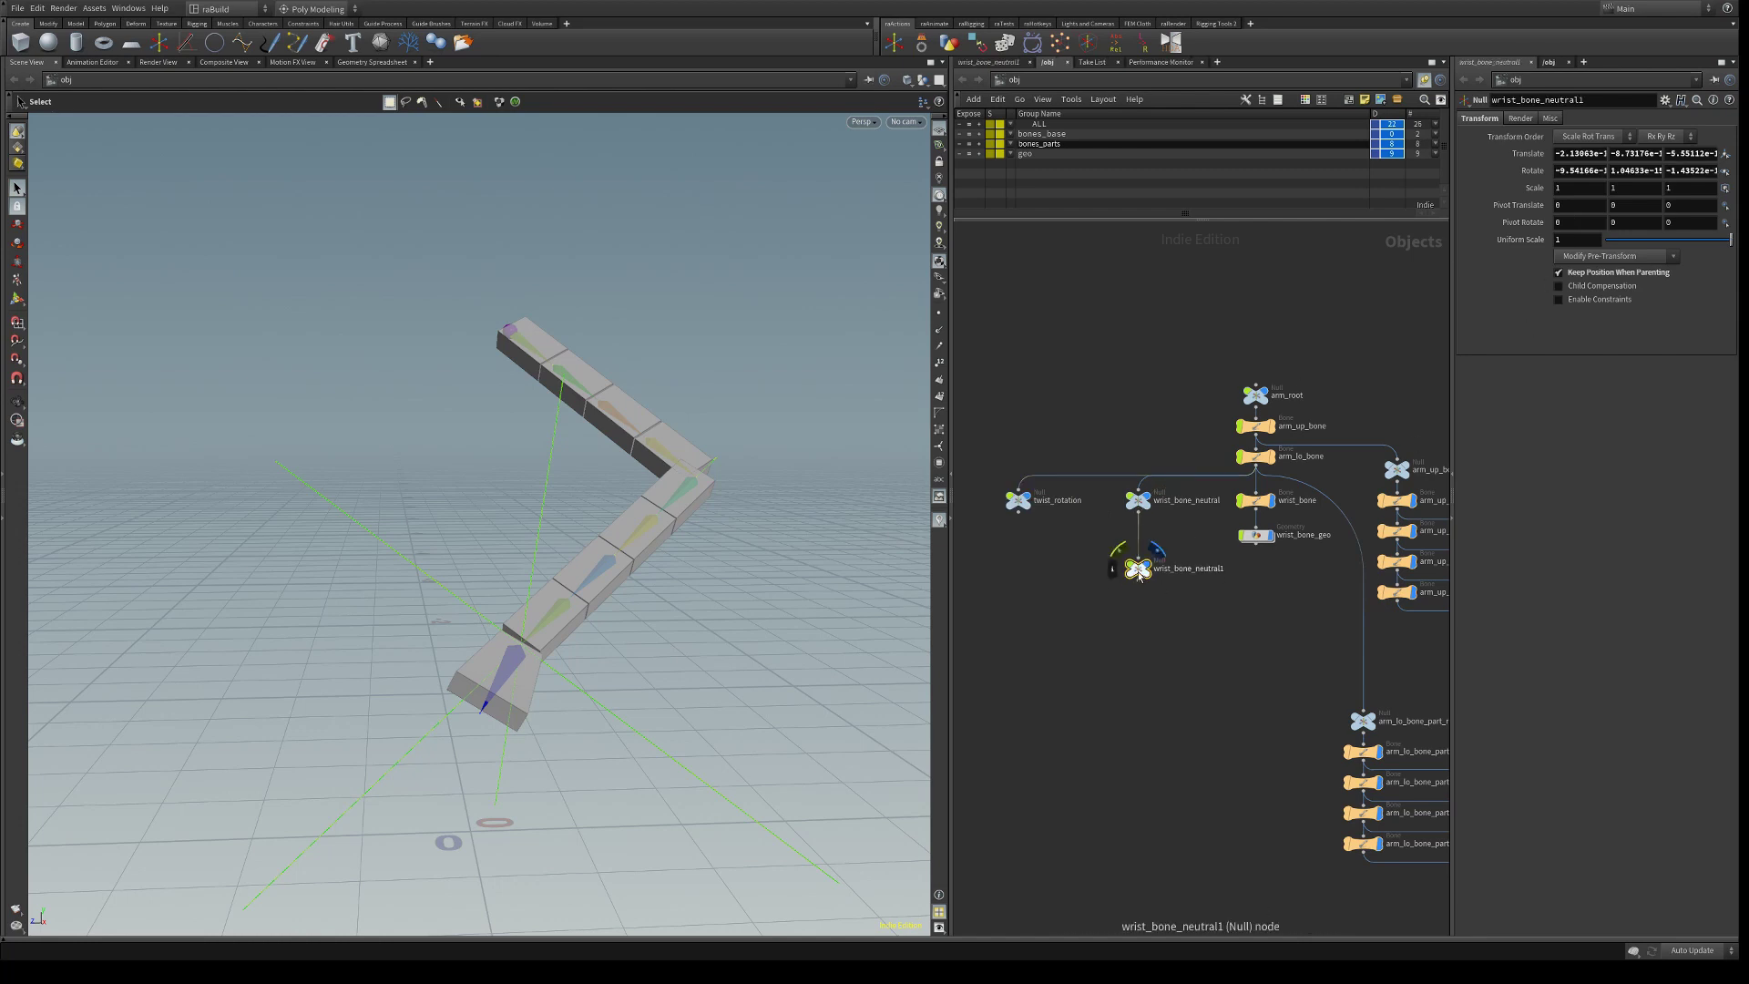
pyautogui.press('t')
pyautogui.moveTo(590, 596); pyautogui.dragTo(477, 670)
pyautogui.keyDown('alt'); pyautogui.moveTo(476, 670); pyautogui.dragTo(487, 680, button='right'); pyautogui.keyUp('alt')
pyautogui.moveTo(554, 646); pyautogui.dragTo(492, 704)
# Rename the null under wrist_bone_neutral as twist_rotation_aim
pyautogui.doubleClick(1188, 569)
pyautogui.moveTo(1197, 570); pyautogui.dragTo(1236, 570)
pyautogui.press('BackSpace')
pyautogui.press('BackSpace')
pyautogui.press('BackSpace')
pyautogui.press('BackSpace')
pyautogui.press('BackSpace')
pyautogui.press('BackSpace')
pyautogui.press('BackSpace')
pyautogui.press('BackSpace')
pyautogui.press('BackSpace')
pyautogui.press('BackSpace')
pyautogui.press('BackSpace')
pyautogui.press('BackSpace')
pyautogui.write('twist_rotation_aim')
pyautogui.press('Return')
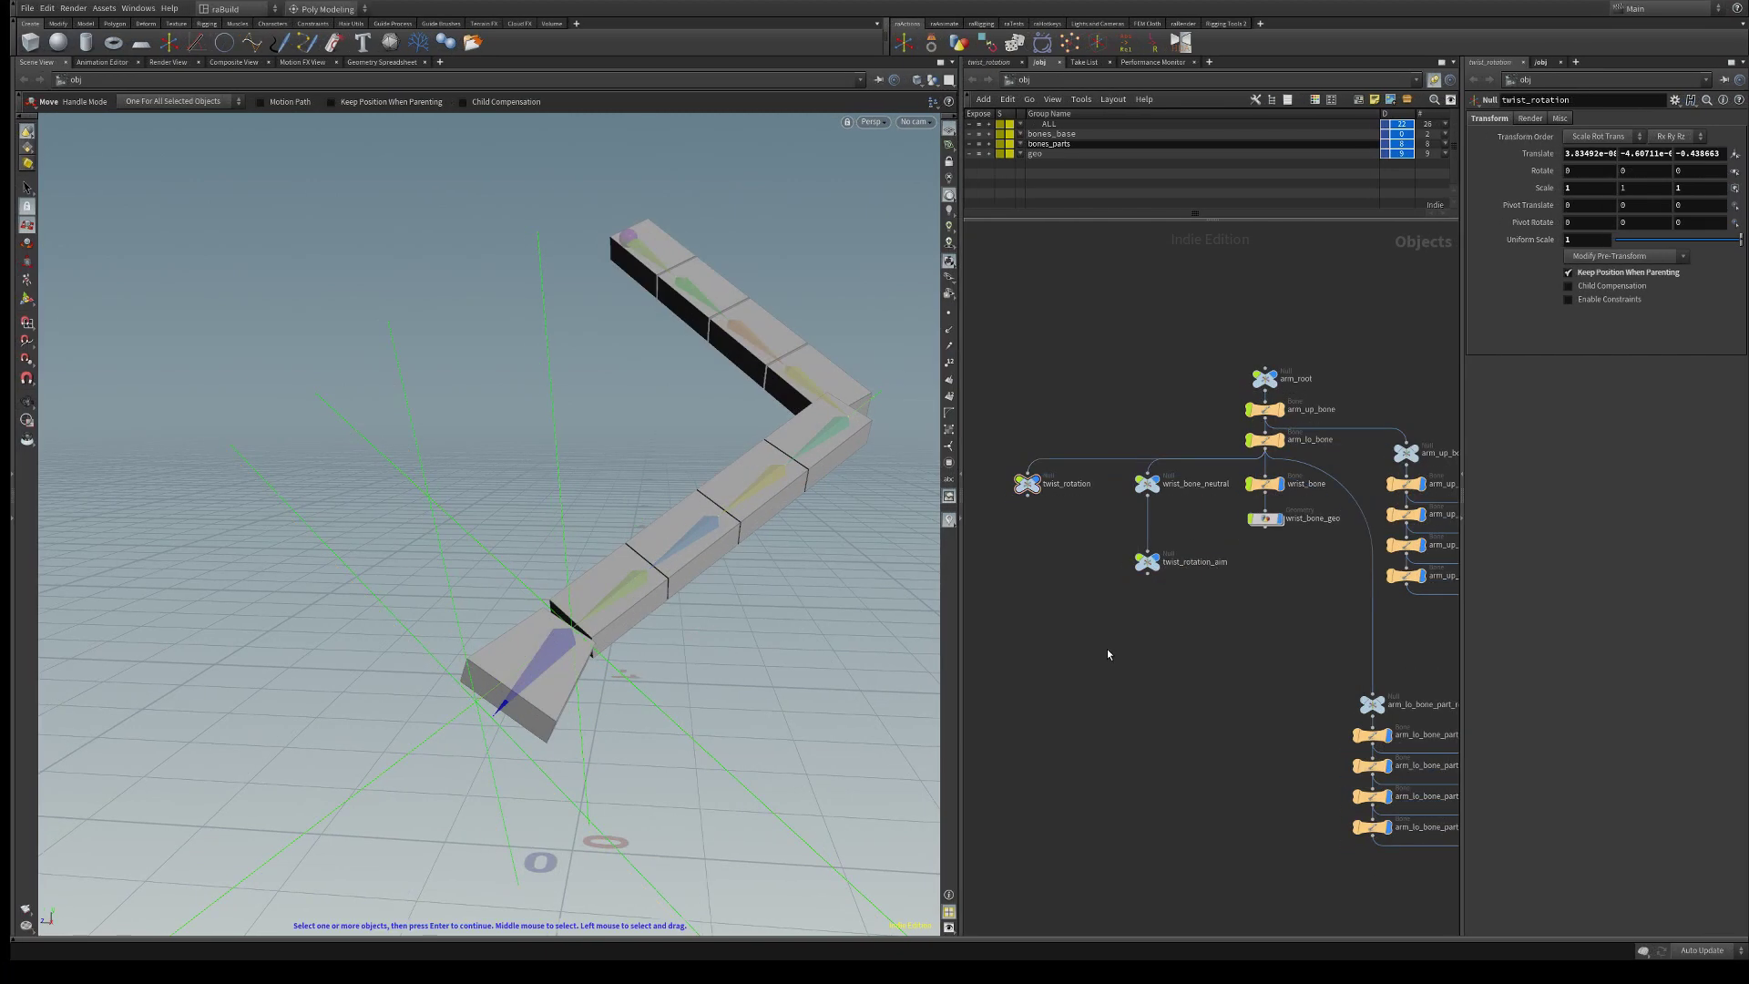
# Examine the relationships between wrist_bone, wrist_bone_neutral, twist_rotation and twist_rotation_aim by selecting each node in the hierarchy
pyautogui.click(1264, 486)
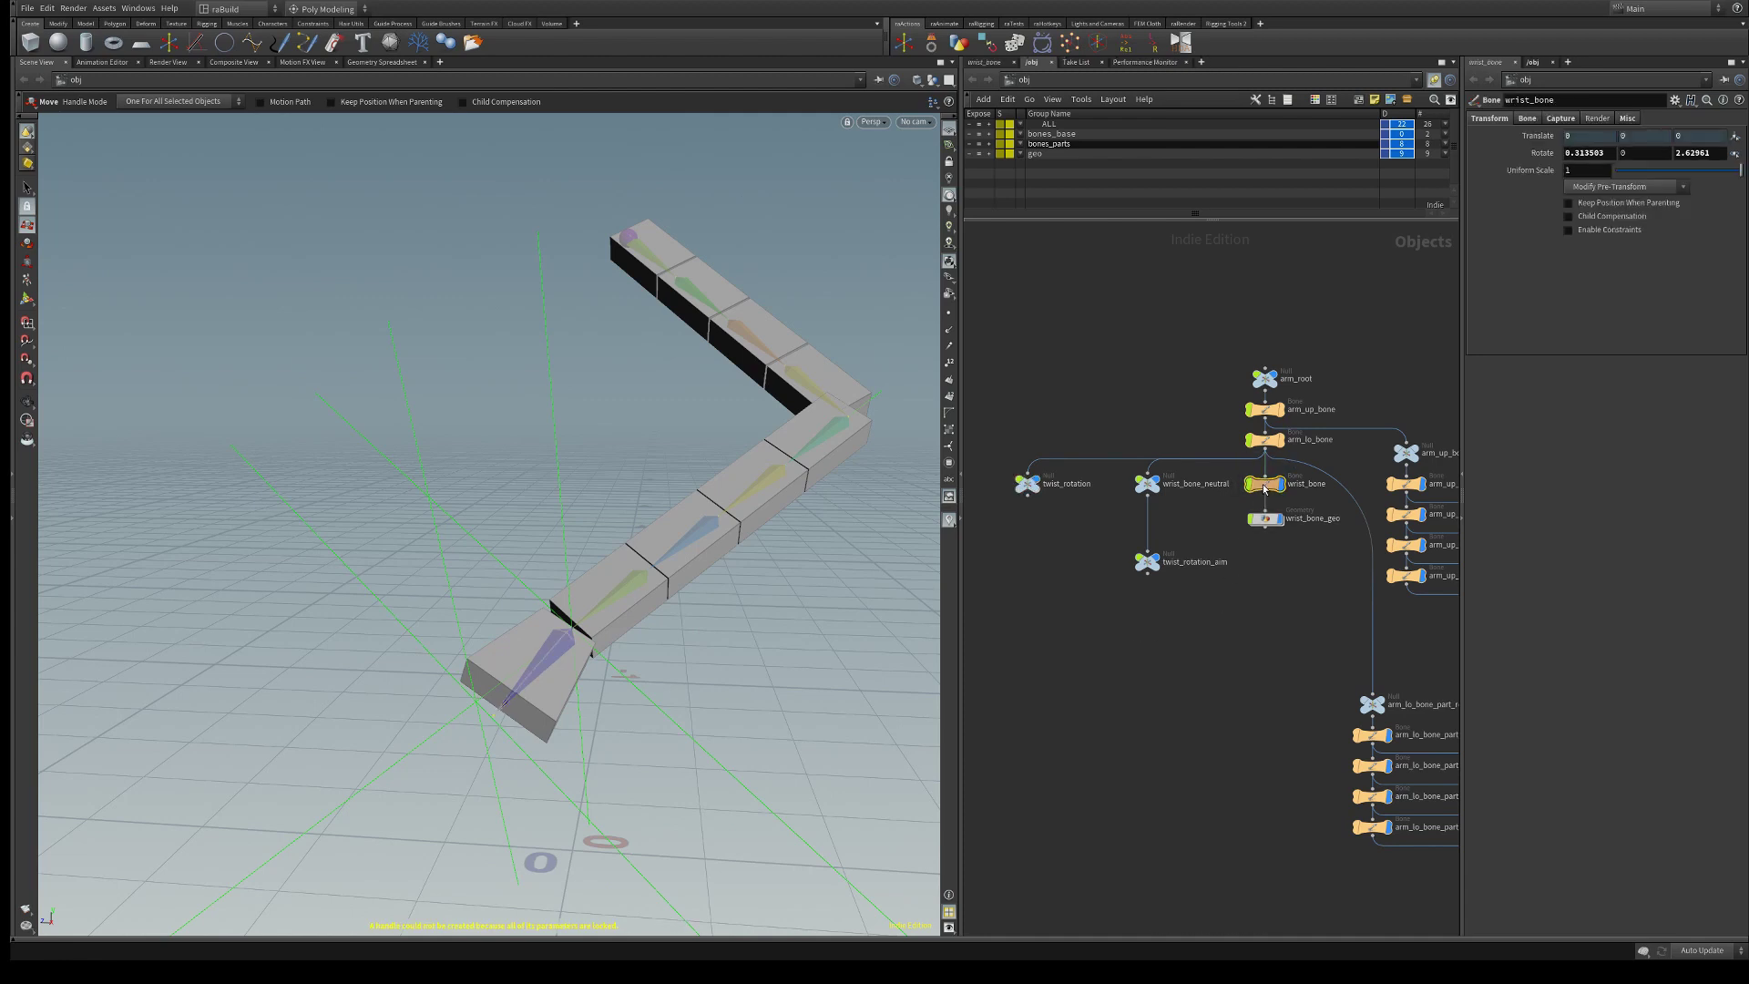
pyautogui.click(1148, 484)
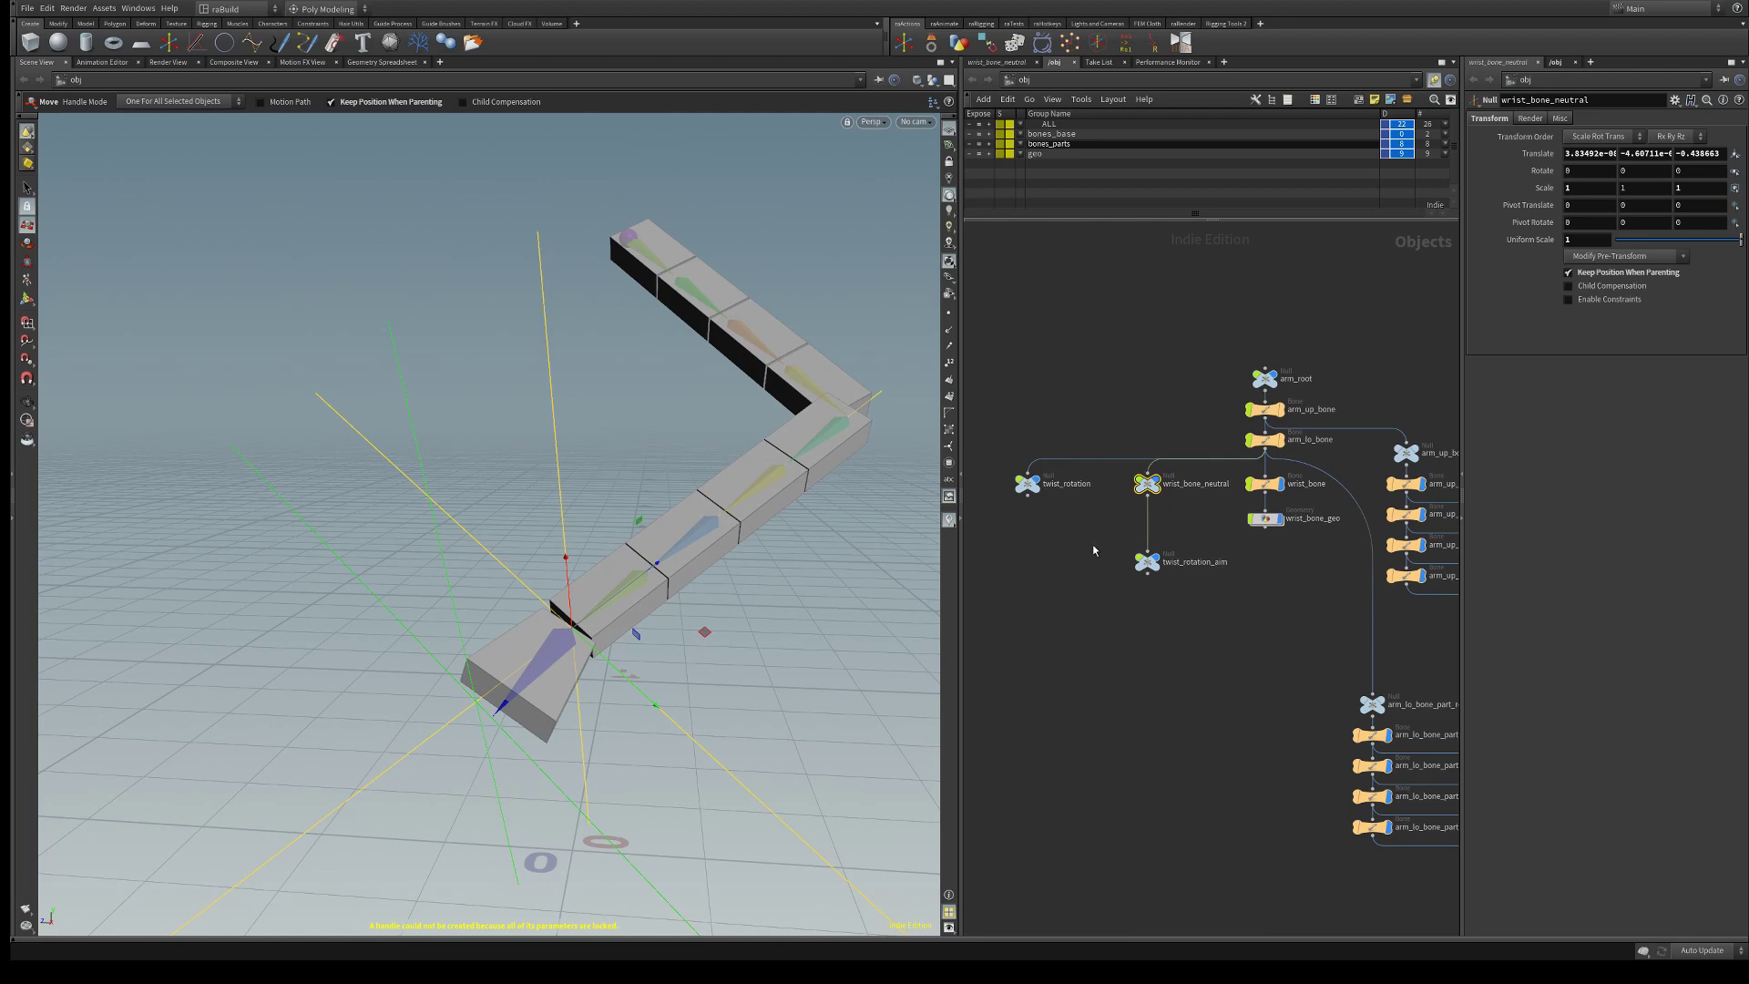
pyautogui.moveTo(1123, 410); pyautogui.dragTo(1181, 611)
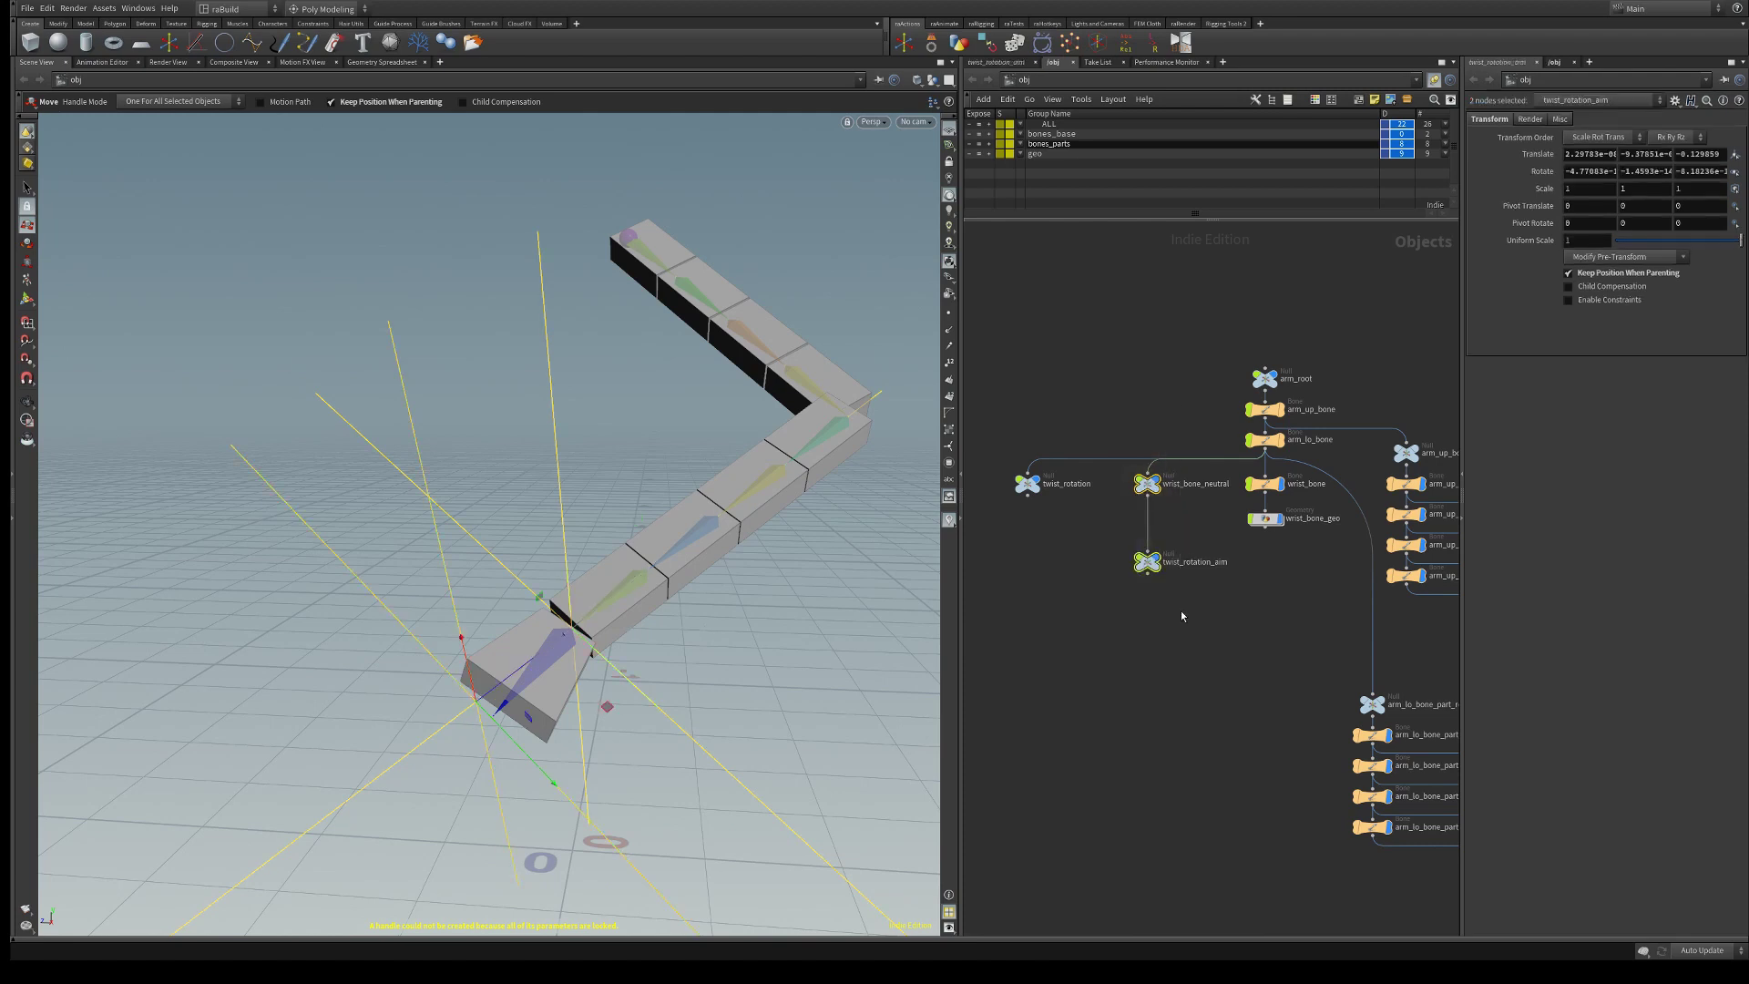
pyautogui.click(1264, 484)
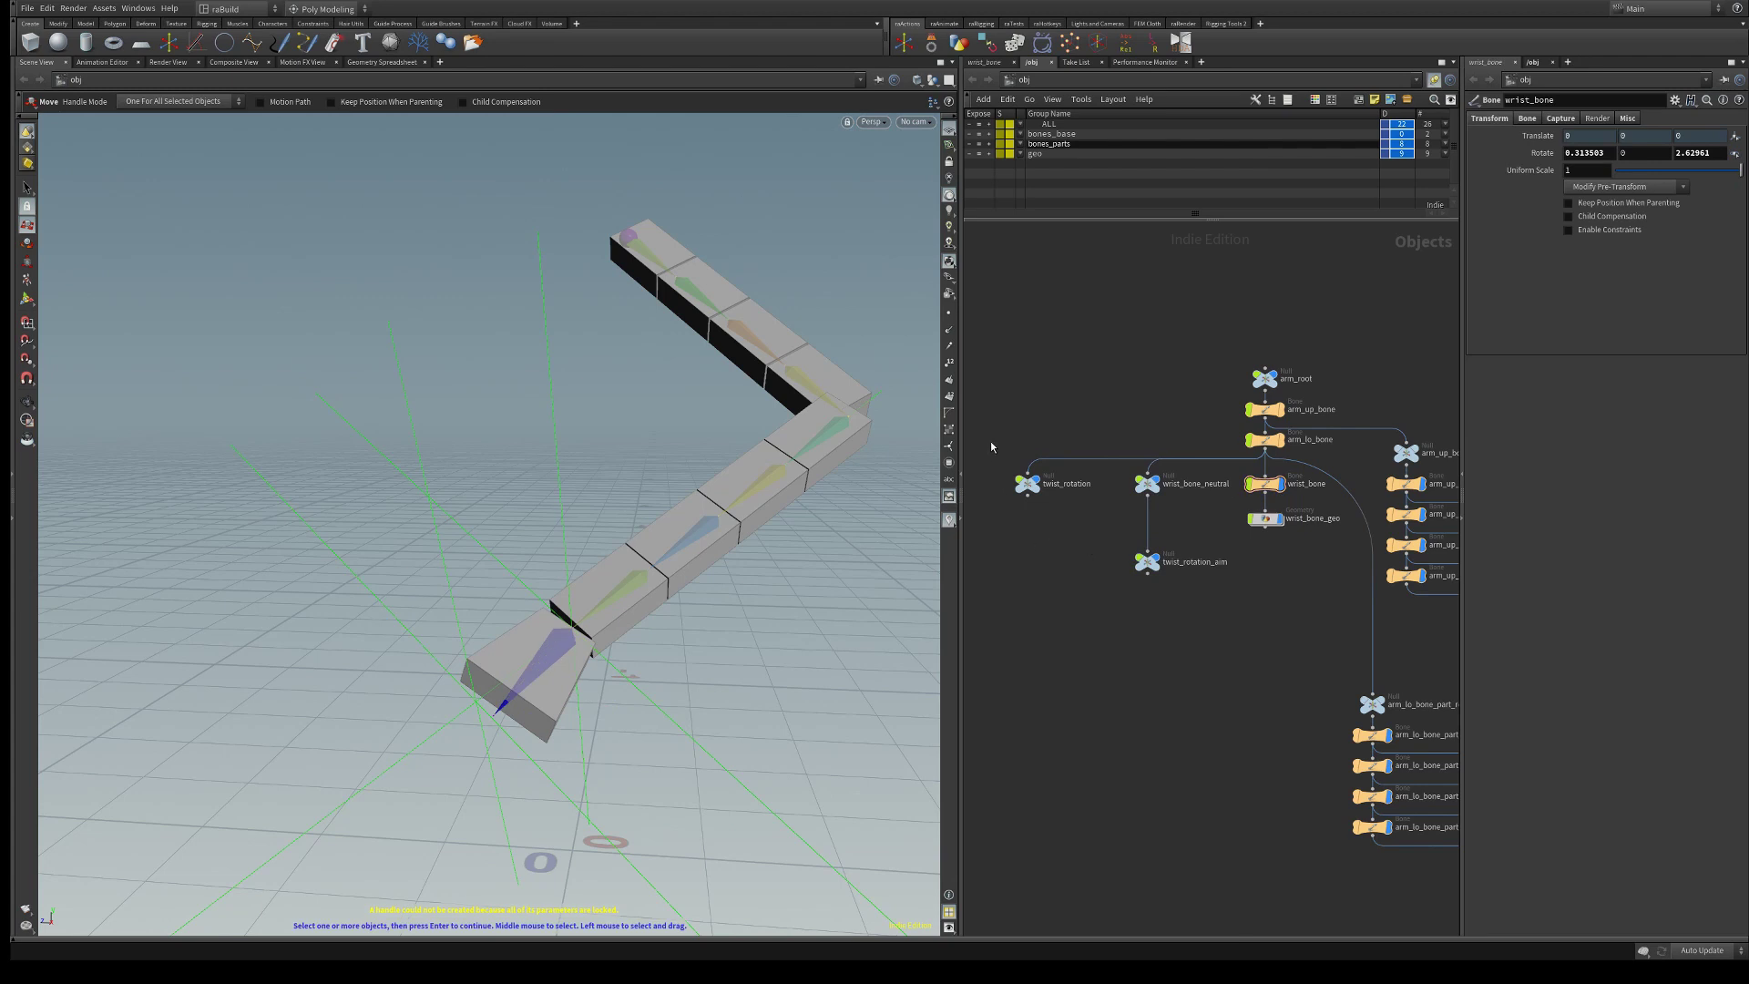
pyautogui.moveTo(993, 434); pyautogui.dragTo(1046, 508)
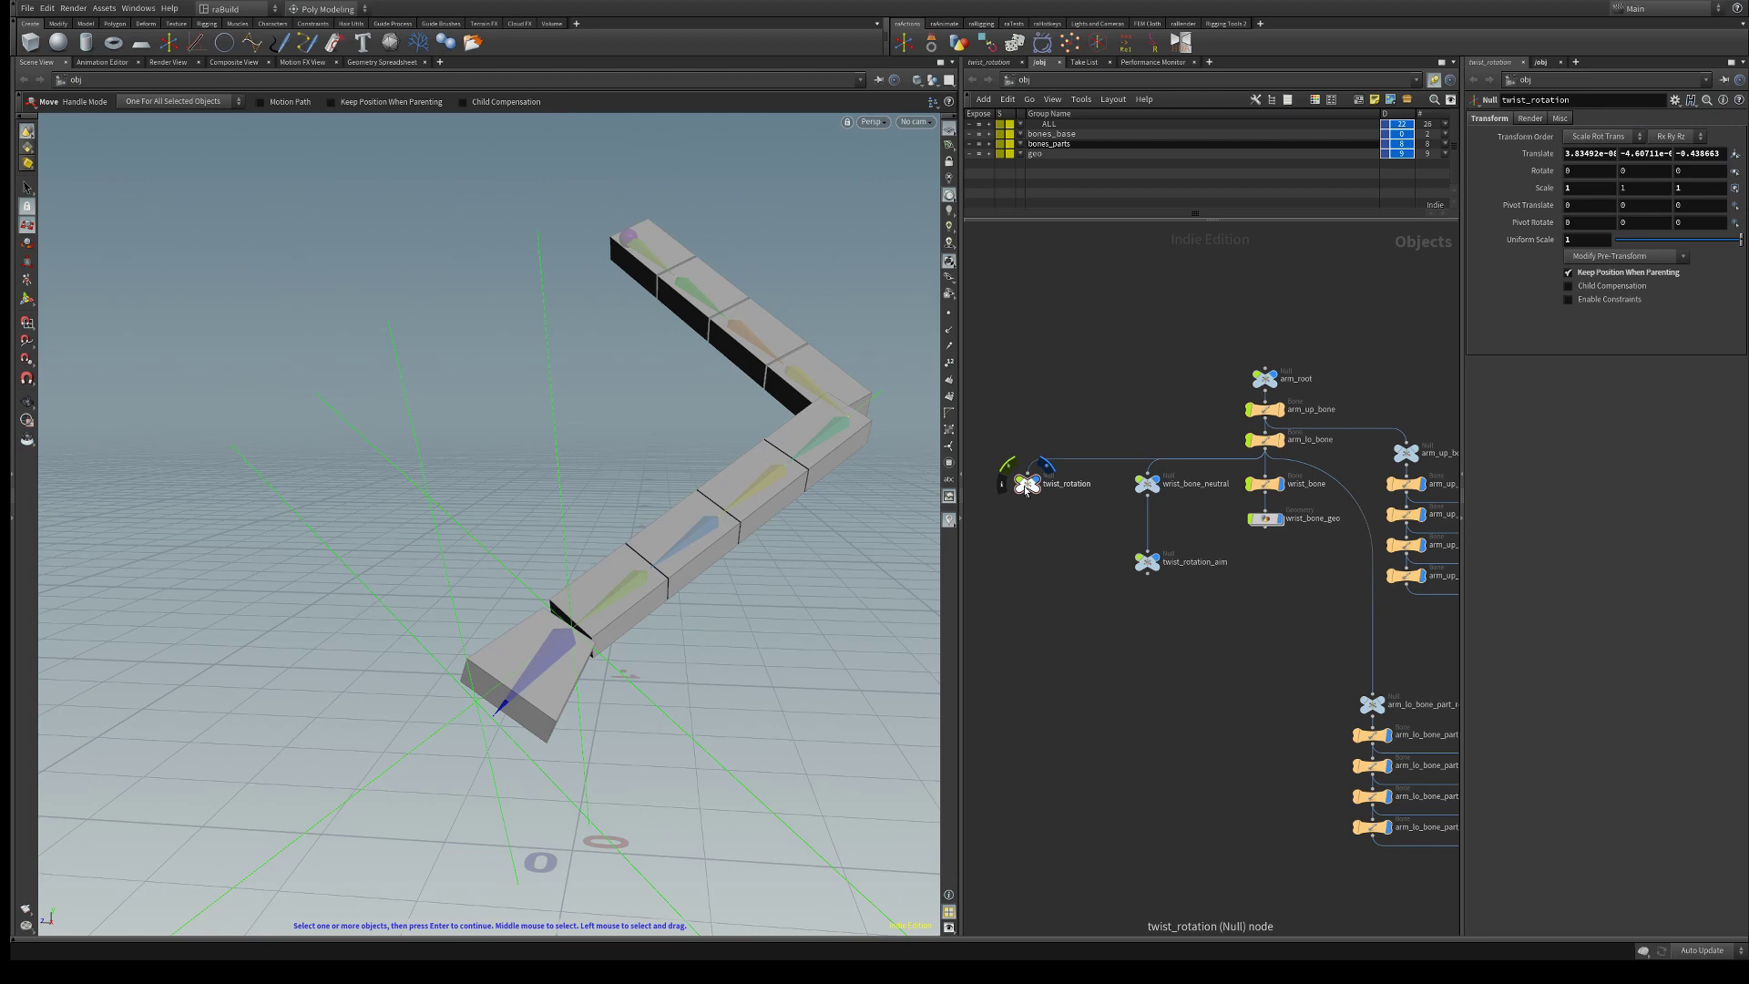
pyautogui.press('Return')
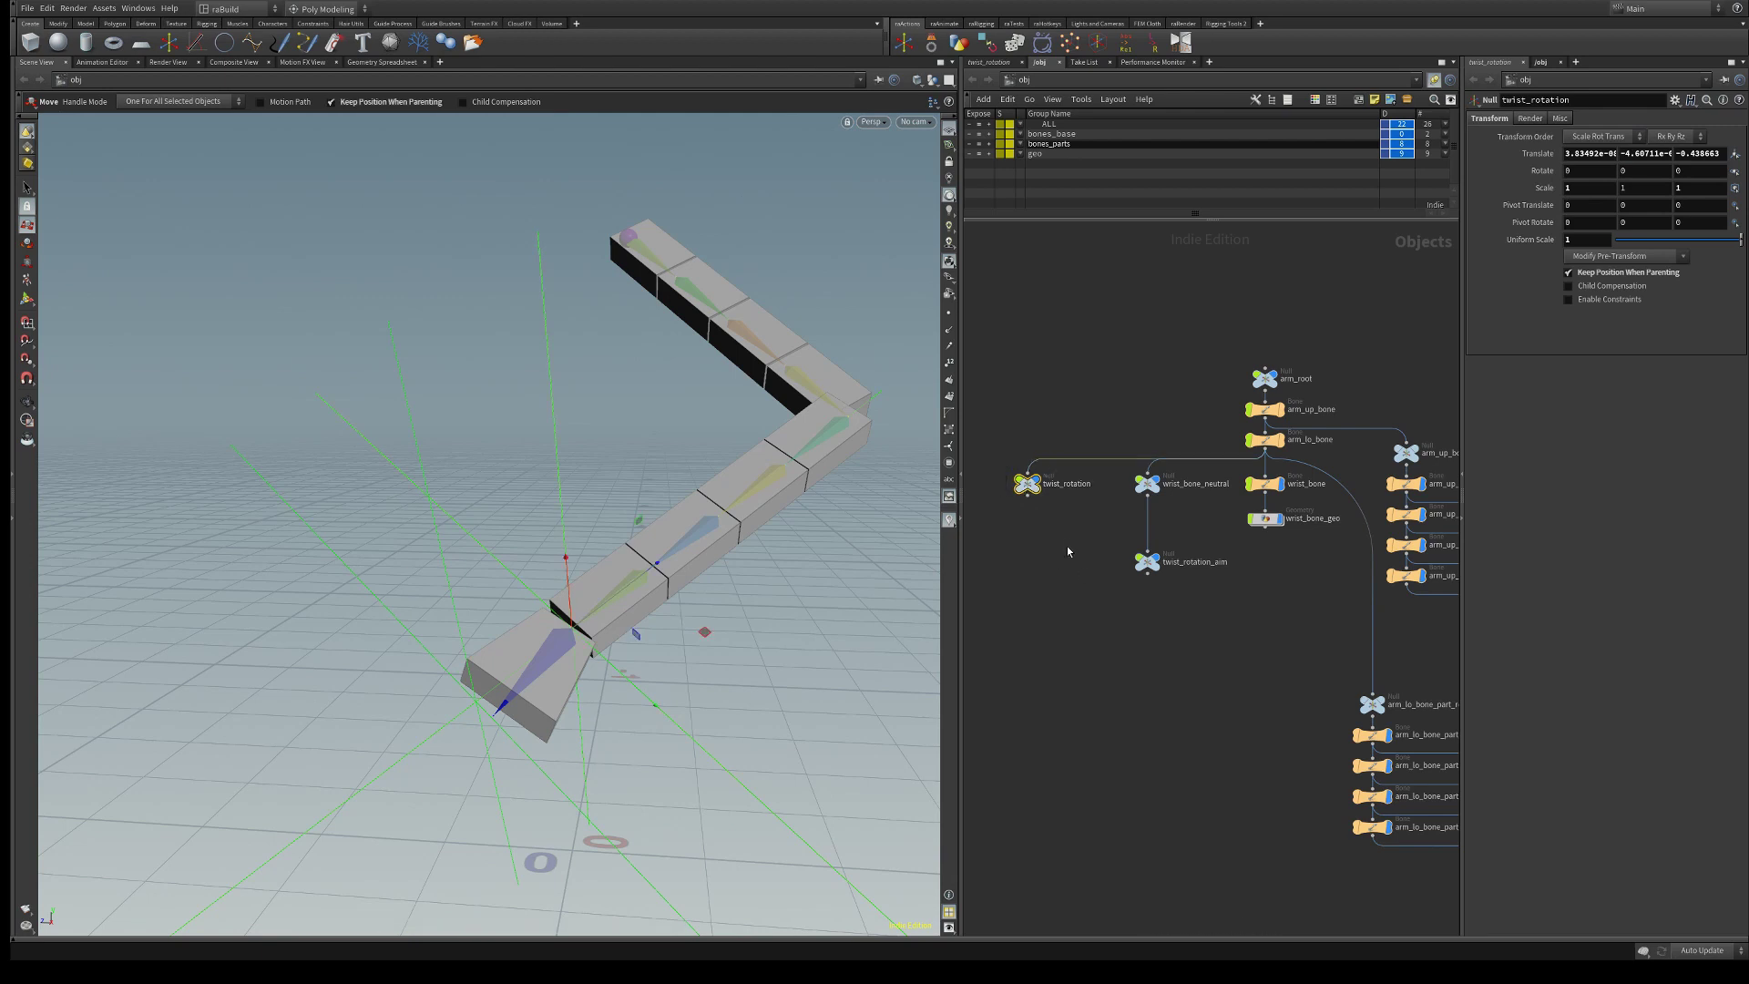
pyautogui.moveTo(1068, 536); pyautogui.dragTo(1221, 612)
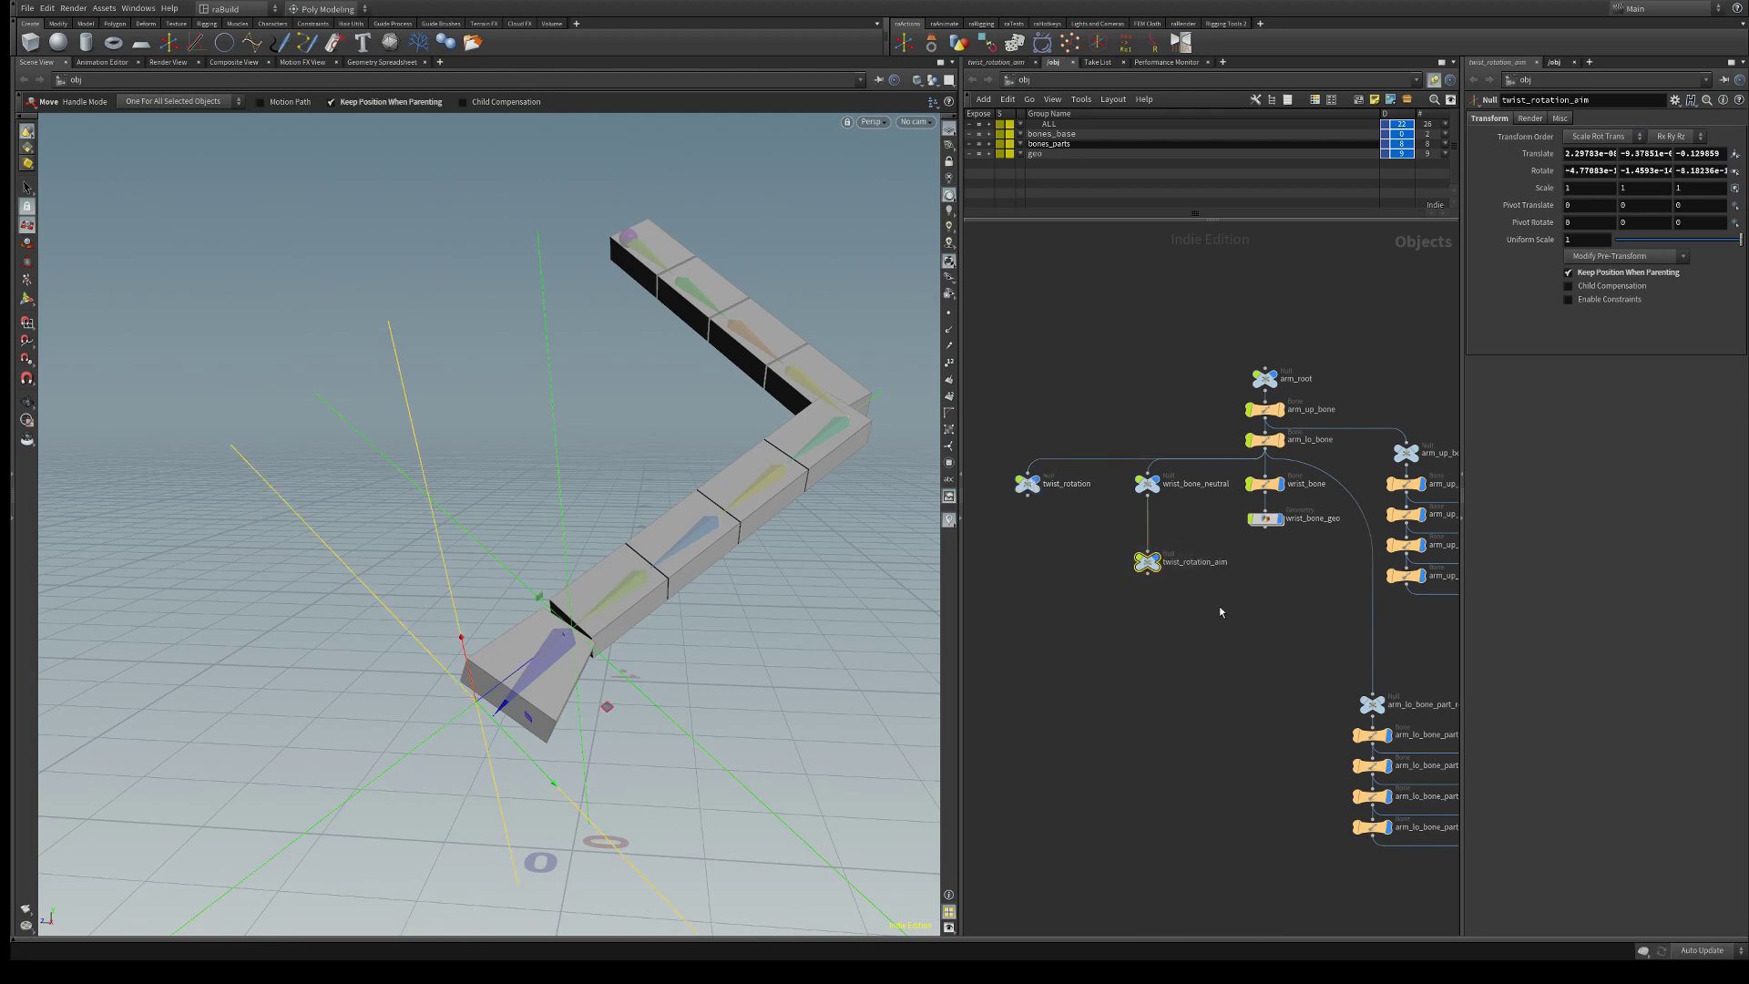
pyautogui.click(1027, 483)
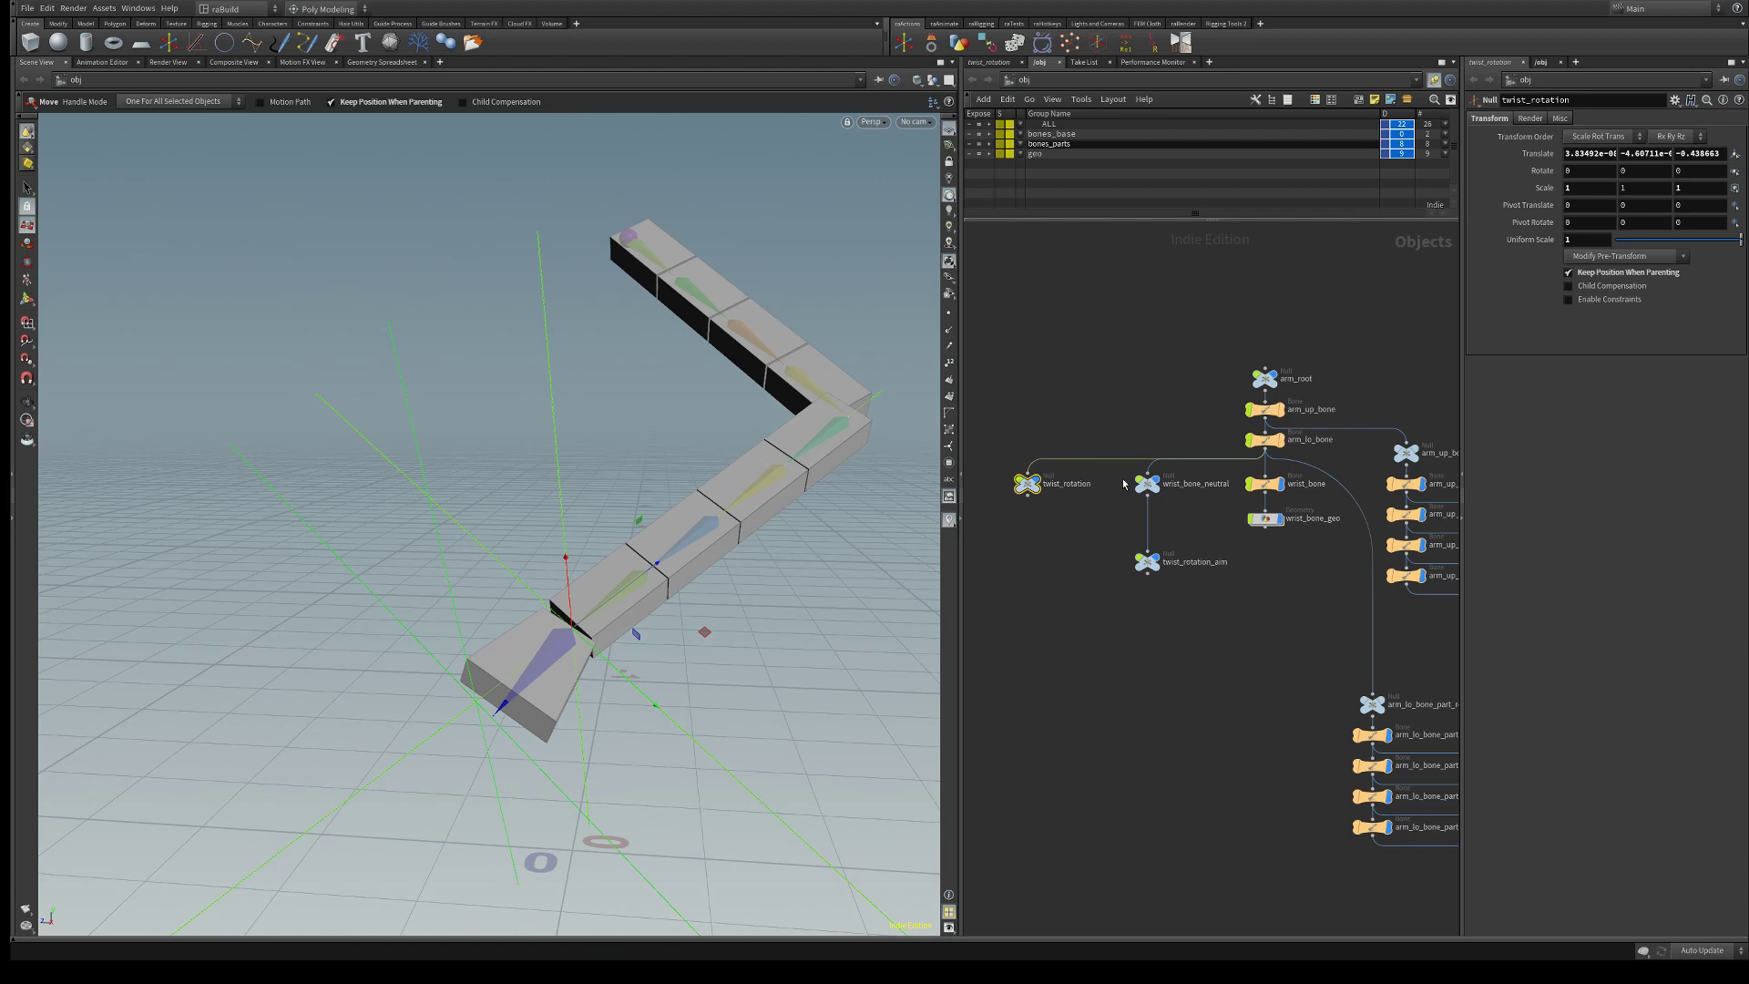
pyautogui.moveTo(1123, 478); pyautogui.dragTo(1161, 496)
pyautogui.moveTo(1055, 504); pyautogui.dragTo(1000, 471)
pyautogui.click(1036, 525)
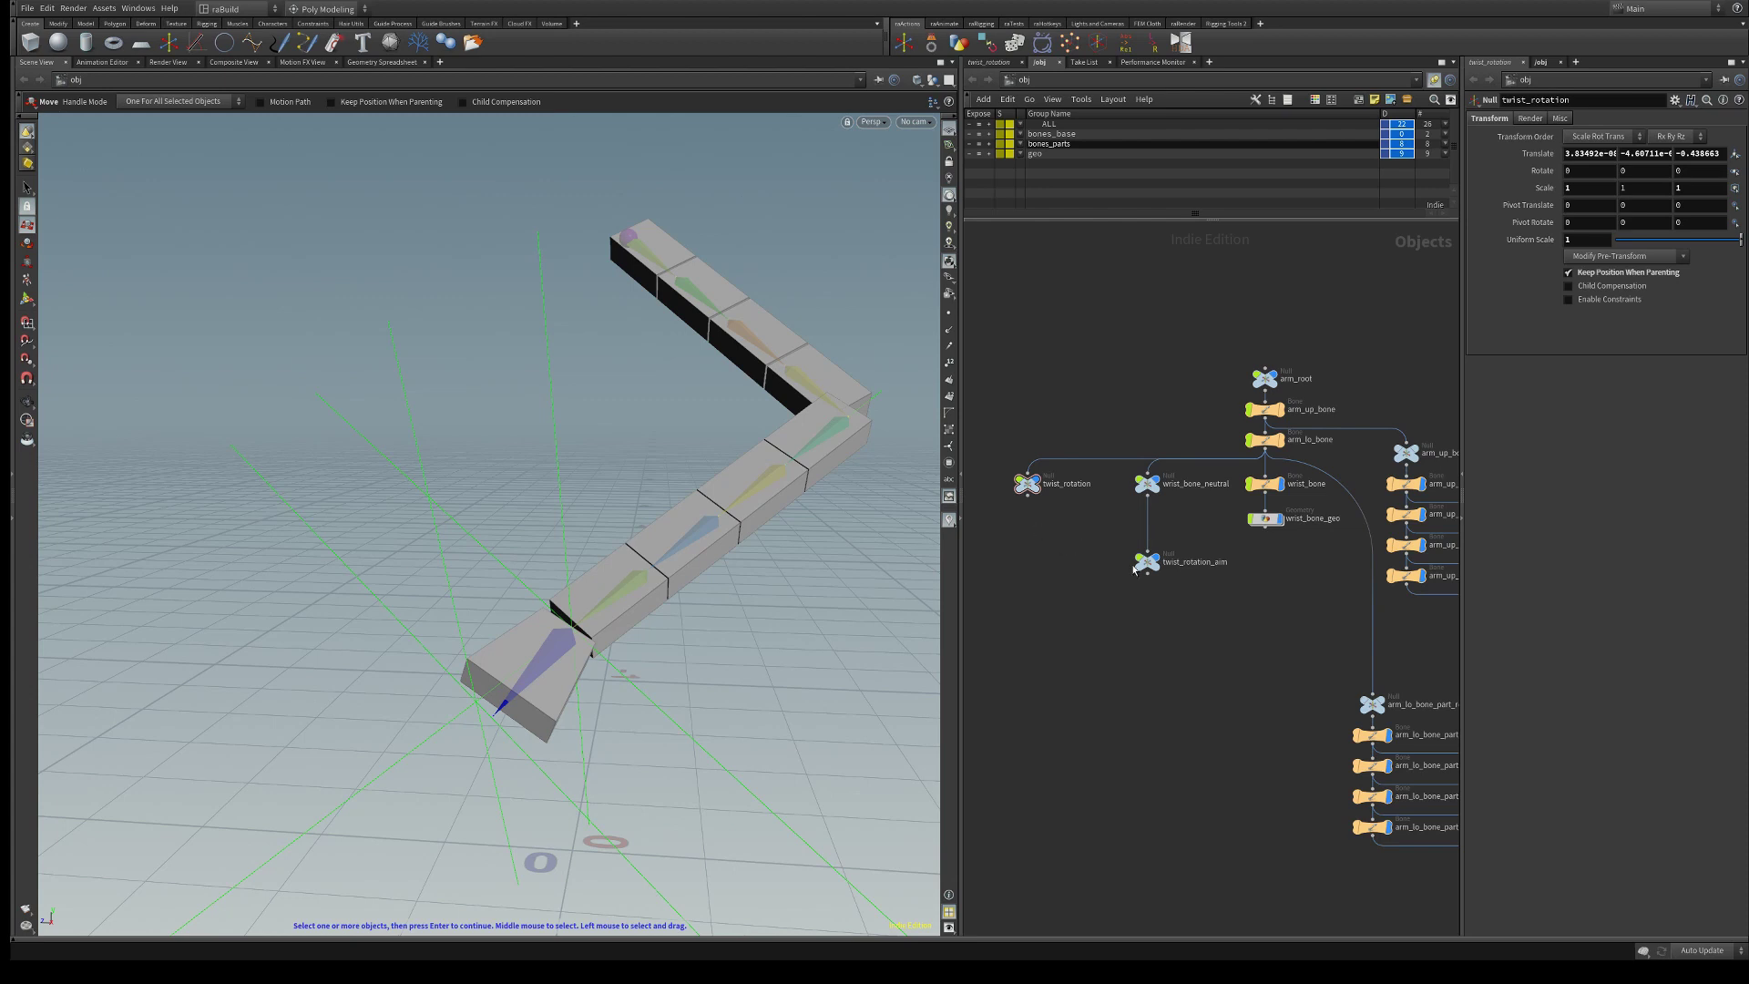
pyautogui.moveTo(1255, 584); pyautogui.dragTo(1242, 582, button='middle')
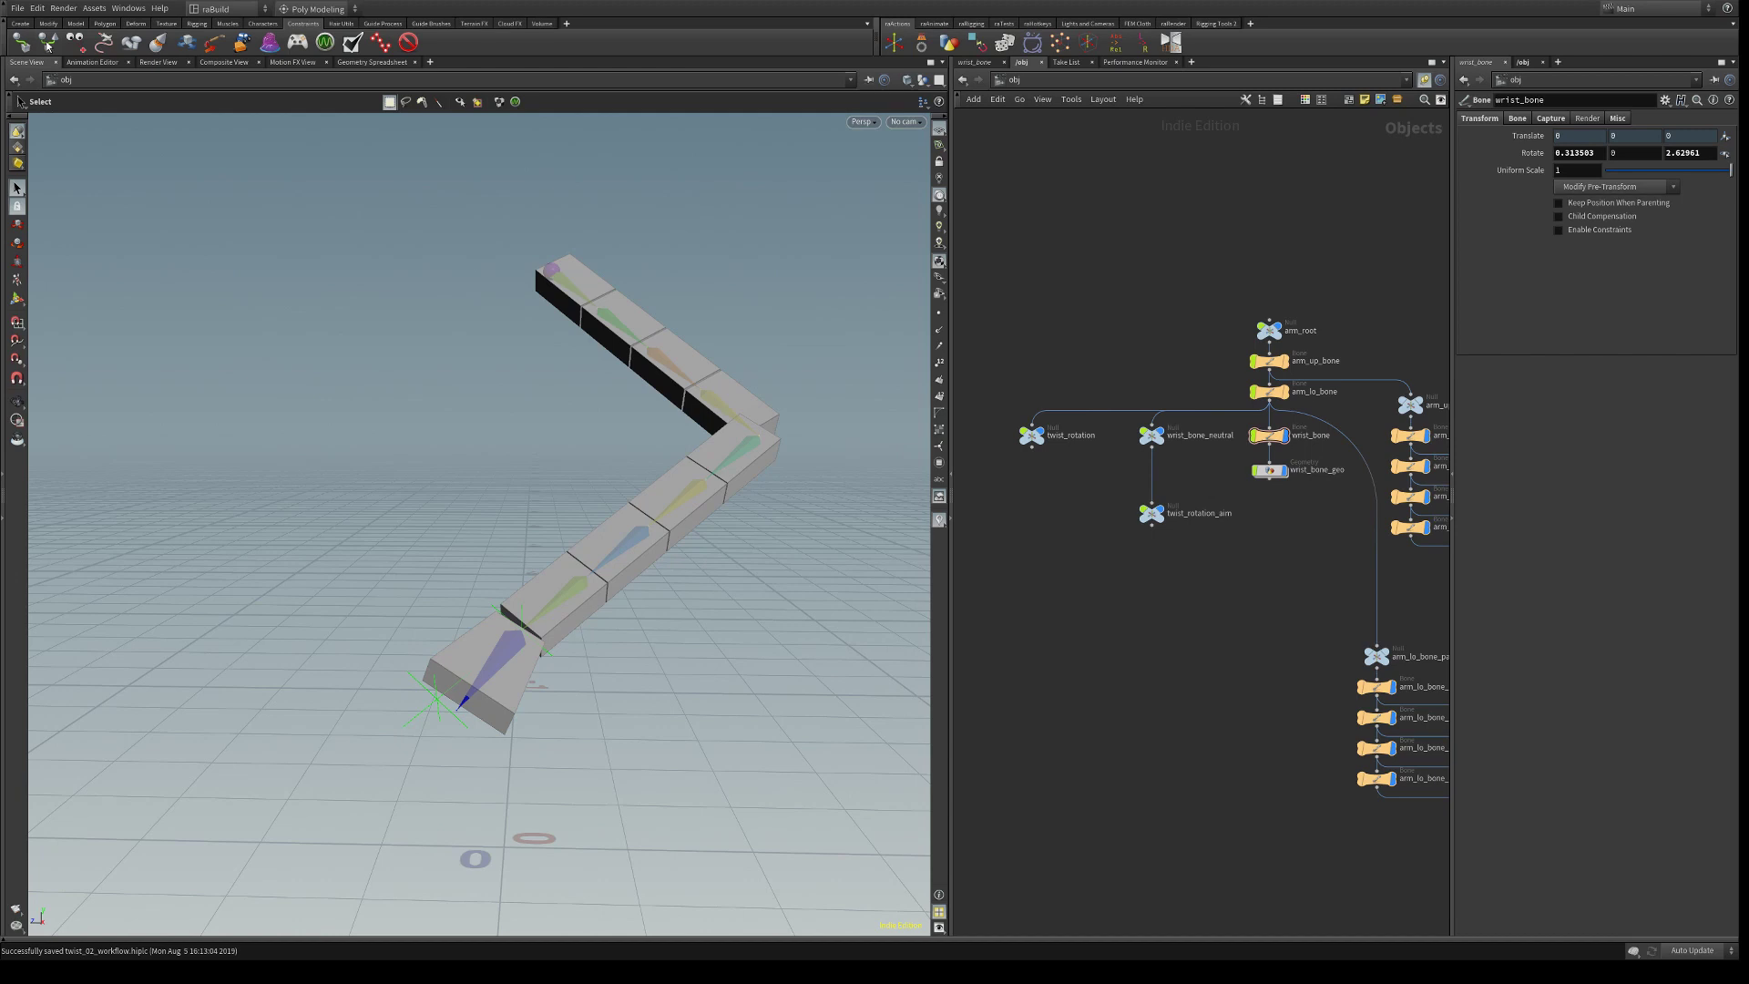
# Add a Blend constraint to wrist_bone_neutral with wrist_bone as target, using the Difference method and only the RX, RY and RZ channels
pyautogui.click(48, 42)
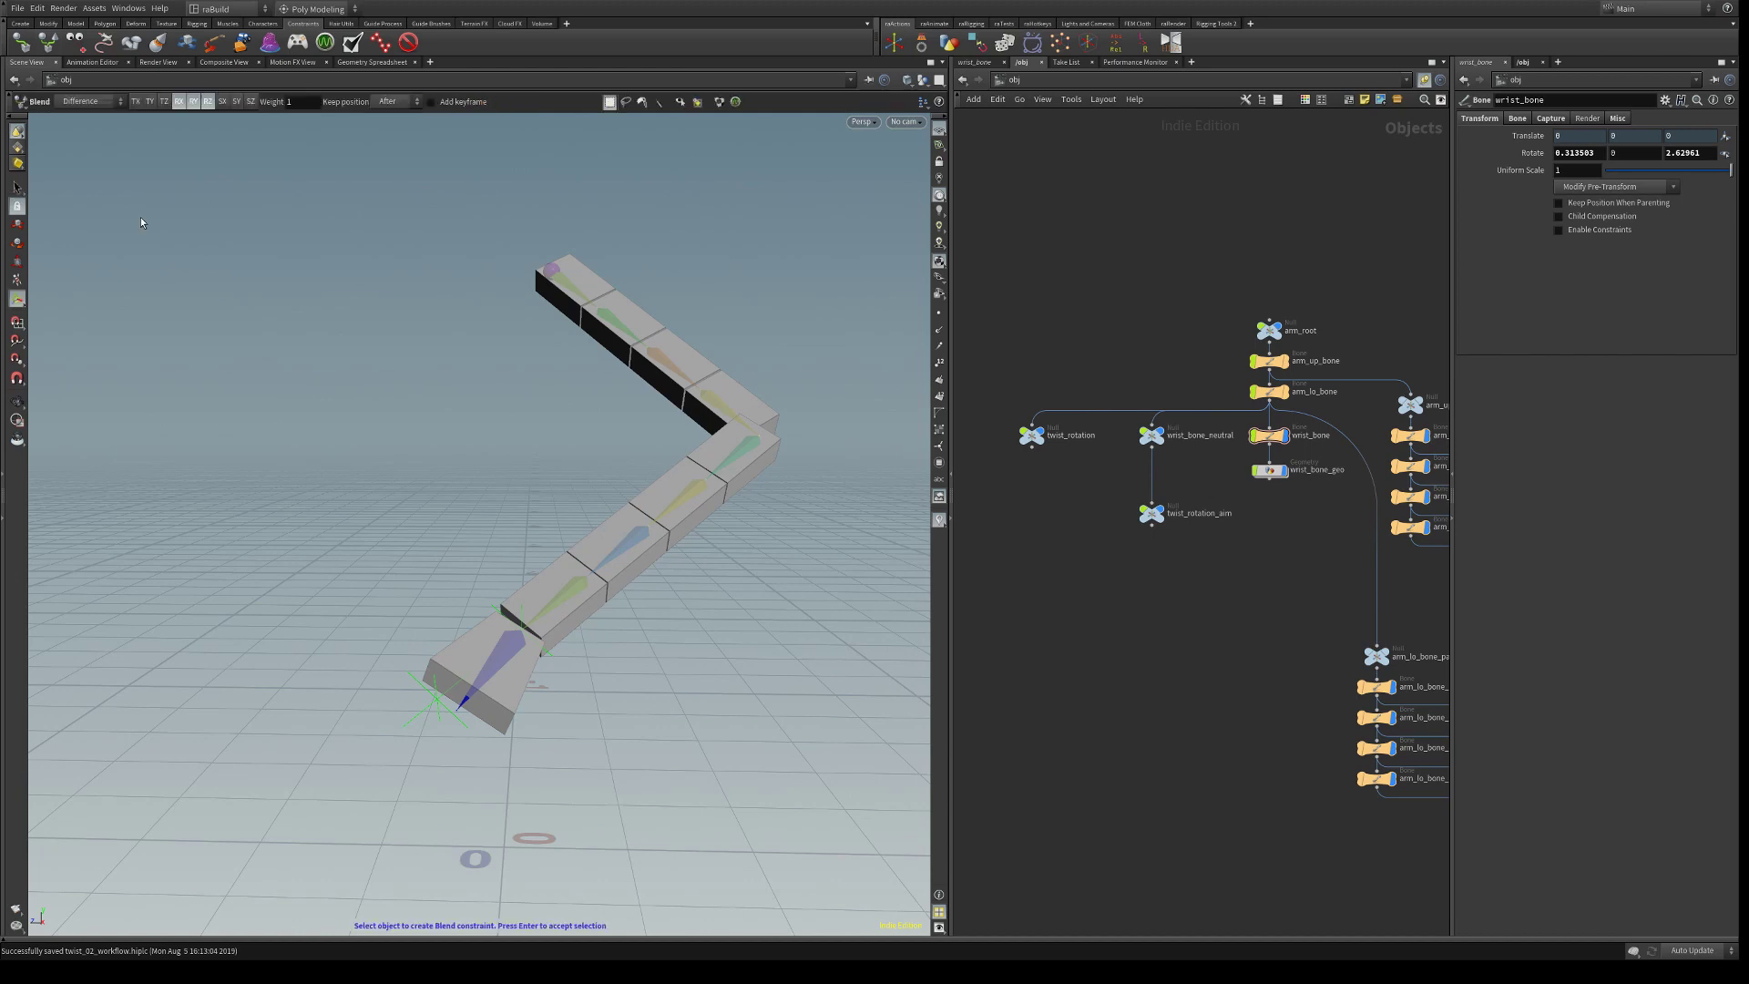
pyautogui.click(207, 103)
pyautogui.moveTo(1103, 359); pyautogui.dragTo(1177, 468)
pyautogui.press('Return')
pyautogui.click(1267, 441)
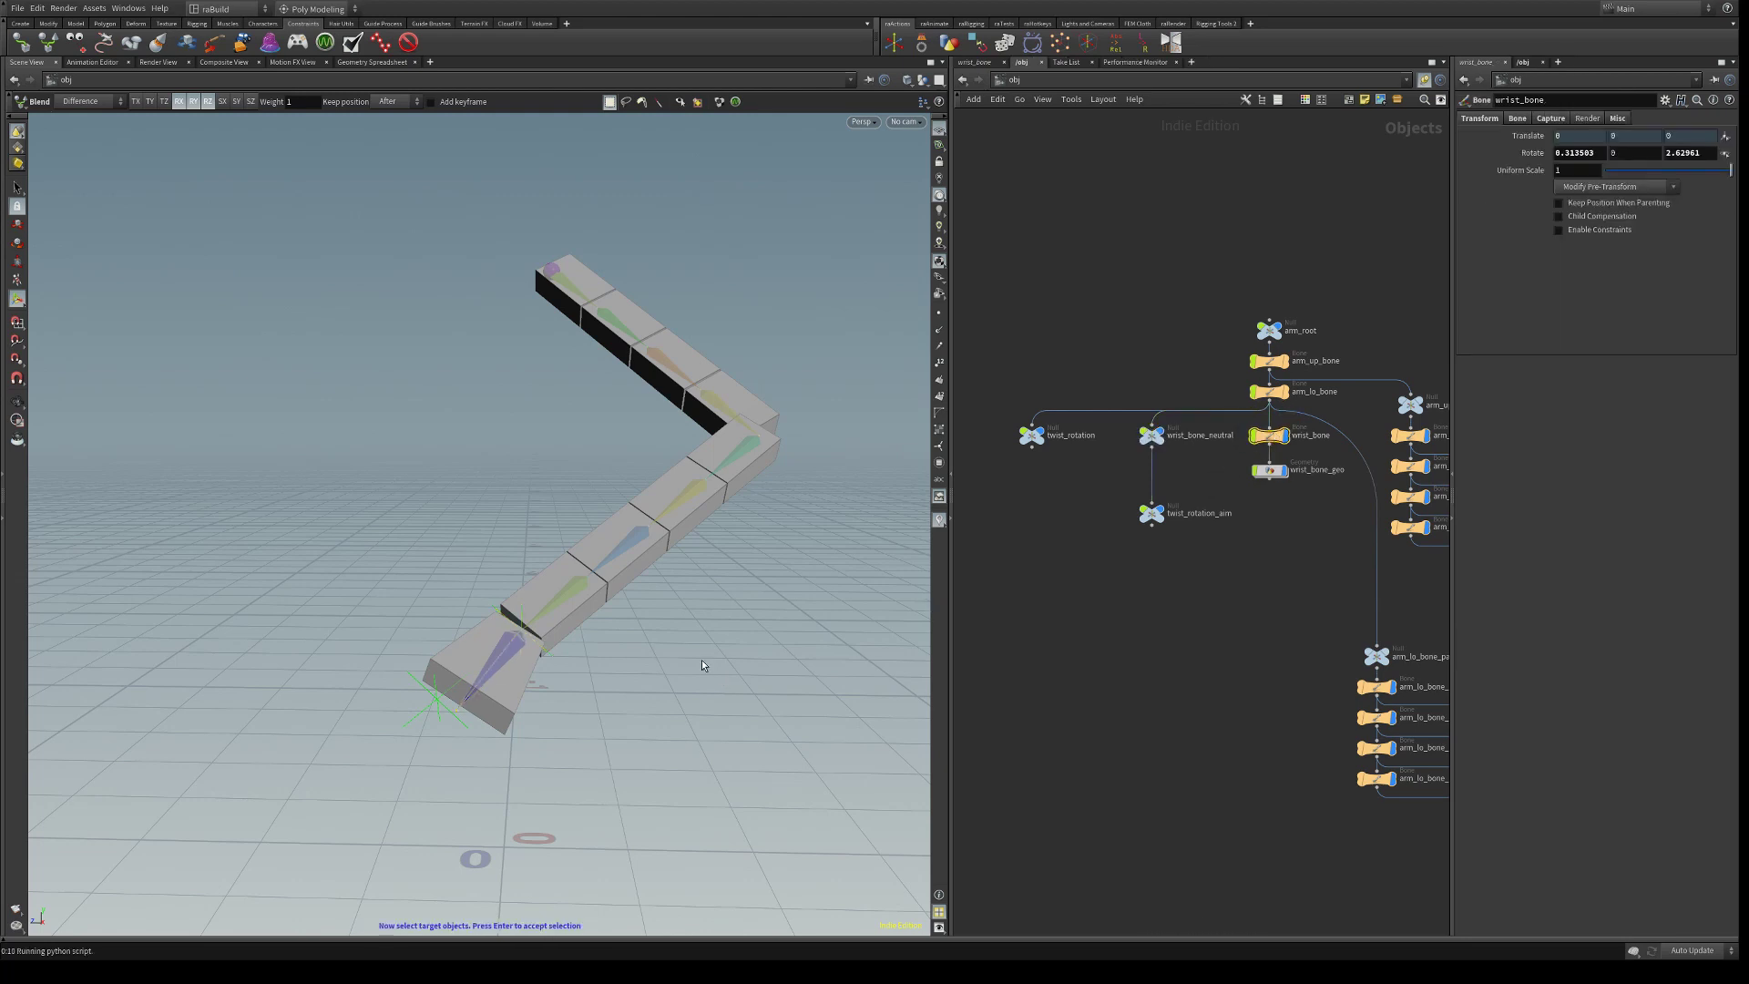
pyautogui.press('Return')
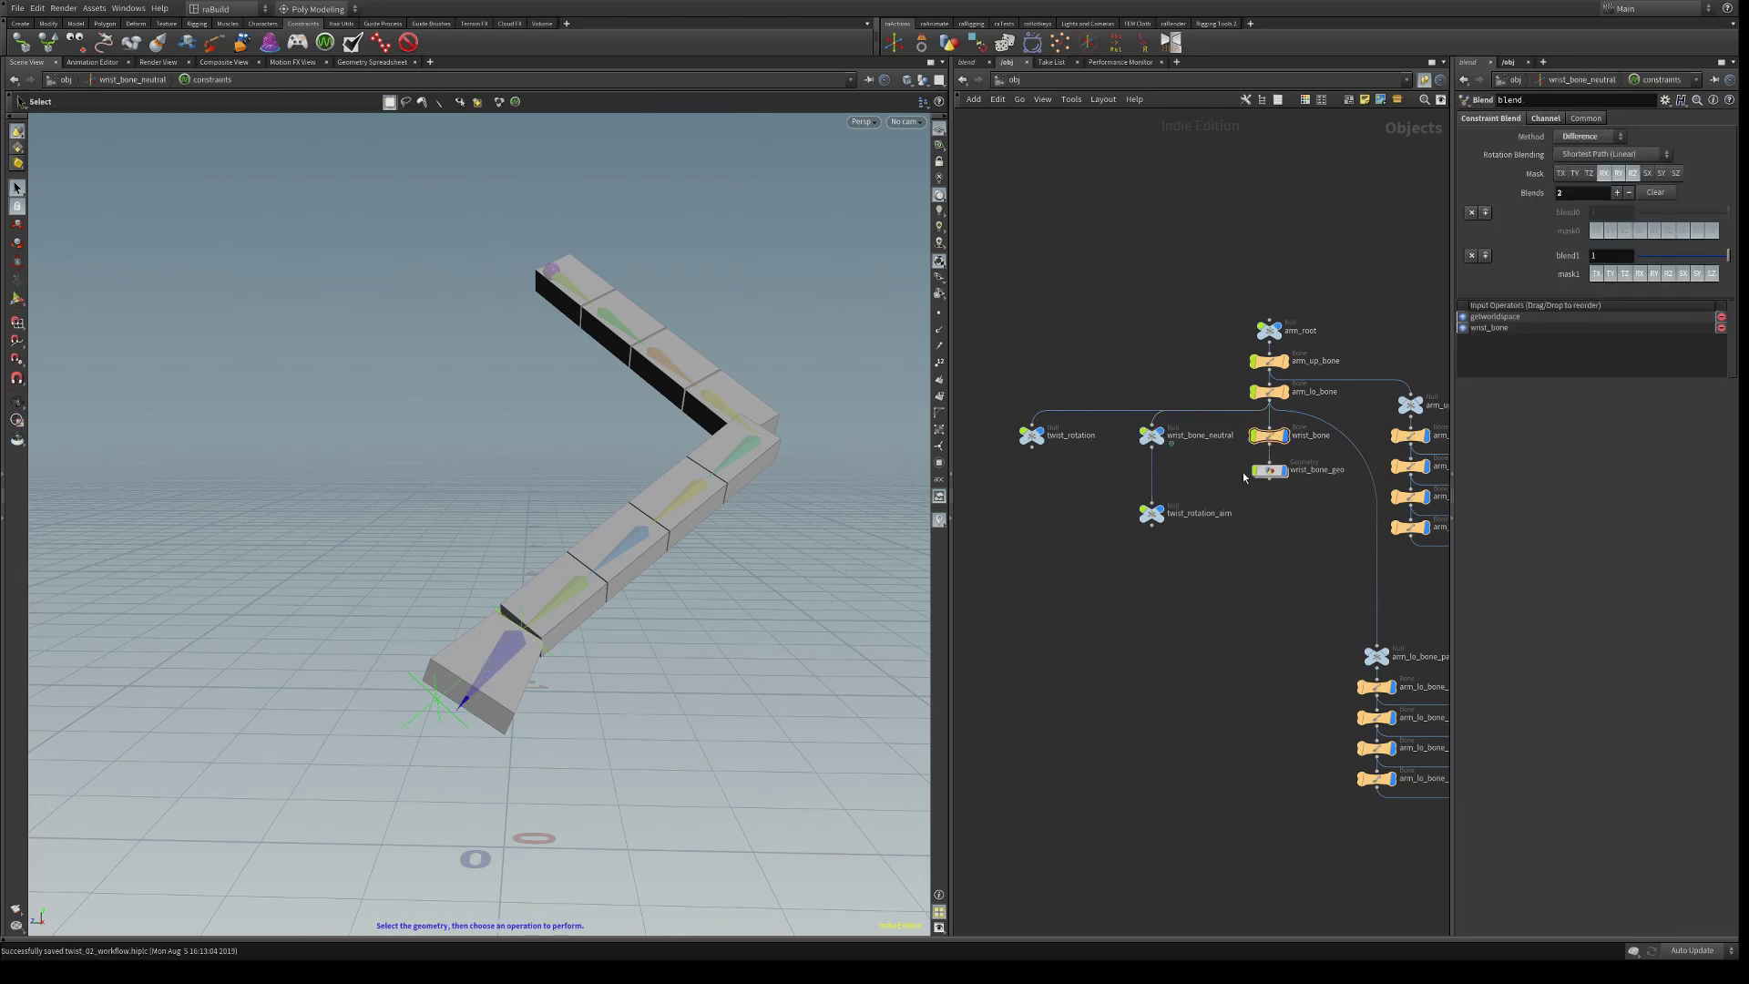
# Test-rotate wrist_bone to check the Blend constraint on wrist_bone_neutral, and undo the rotation
pyautogui.click(1269, 437)
pyautogui.press('r')
pyautogui.moveTo(540, 738); pyautogui.dragTo(469, 721)
pyautogui.hotkey('ctrl', 'z')
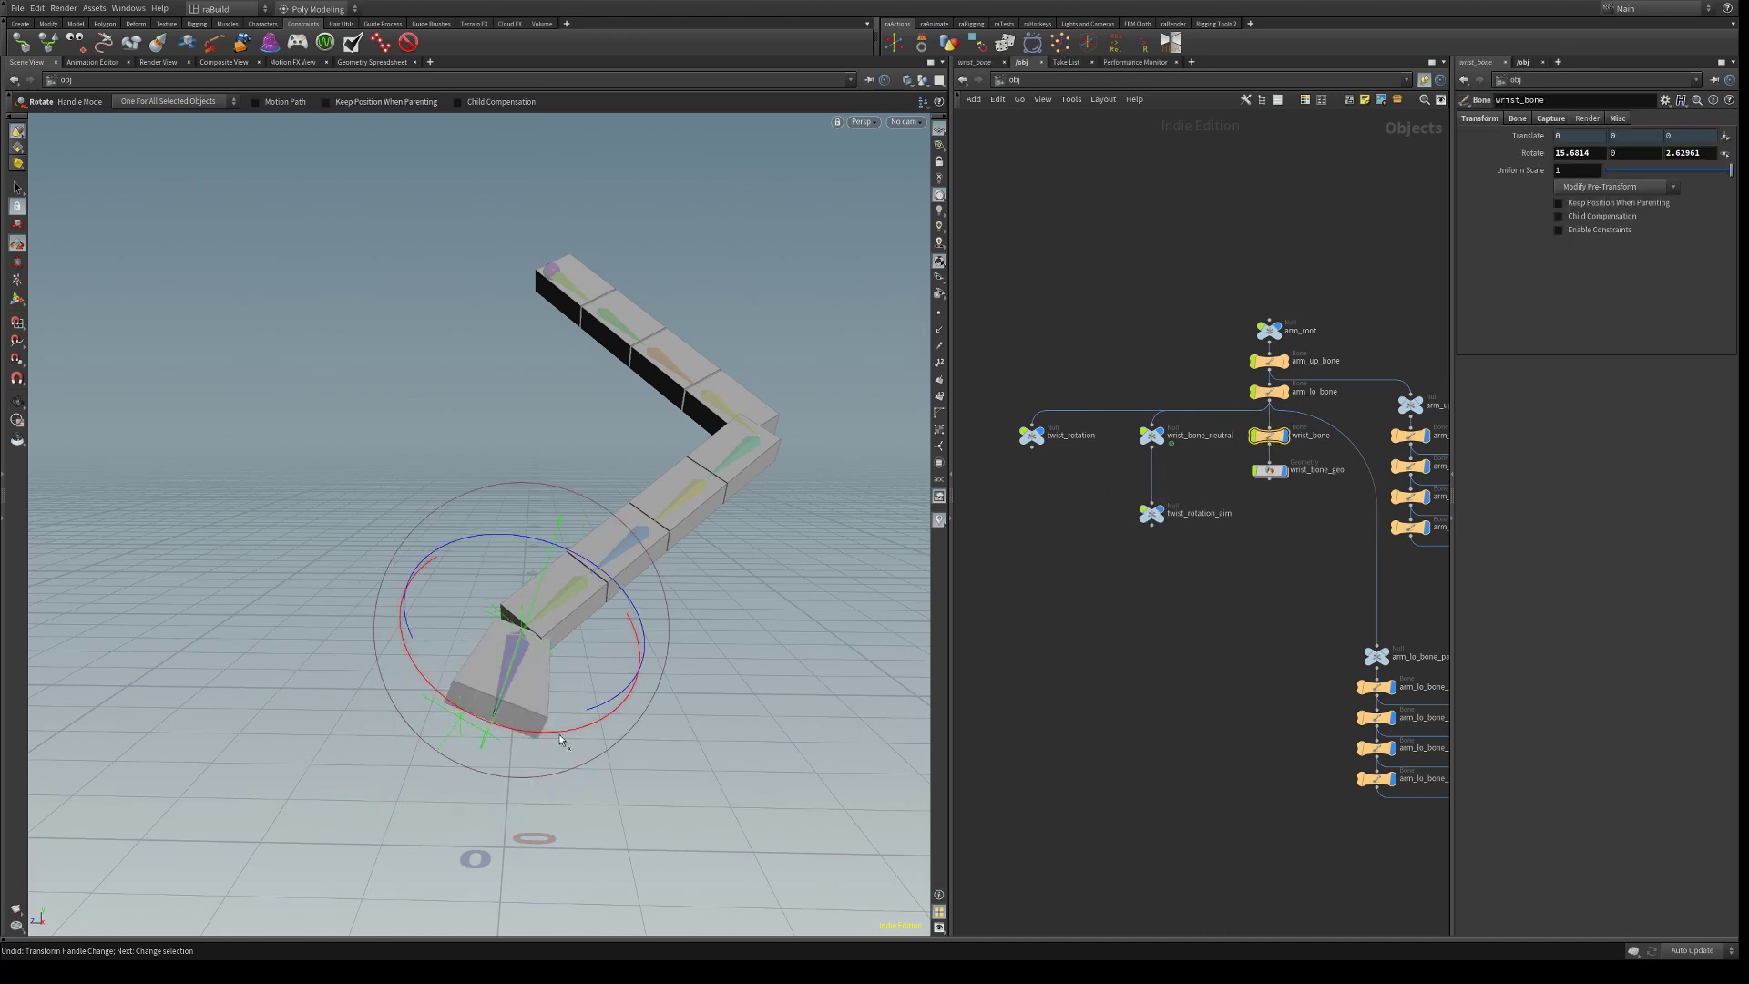
pyautogui.press('s')
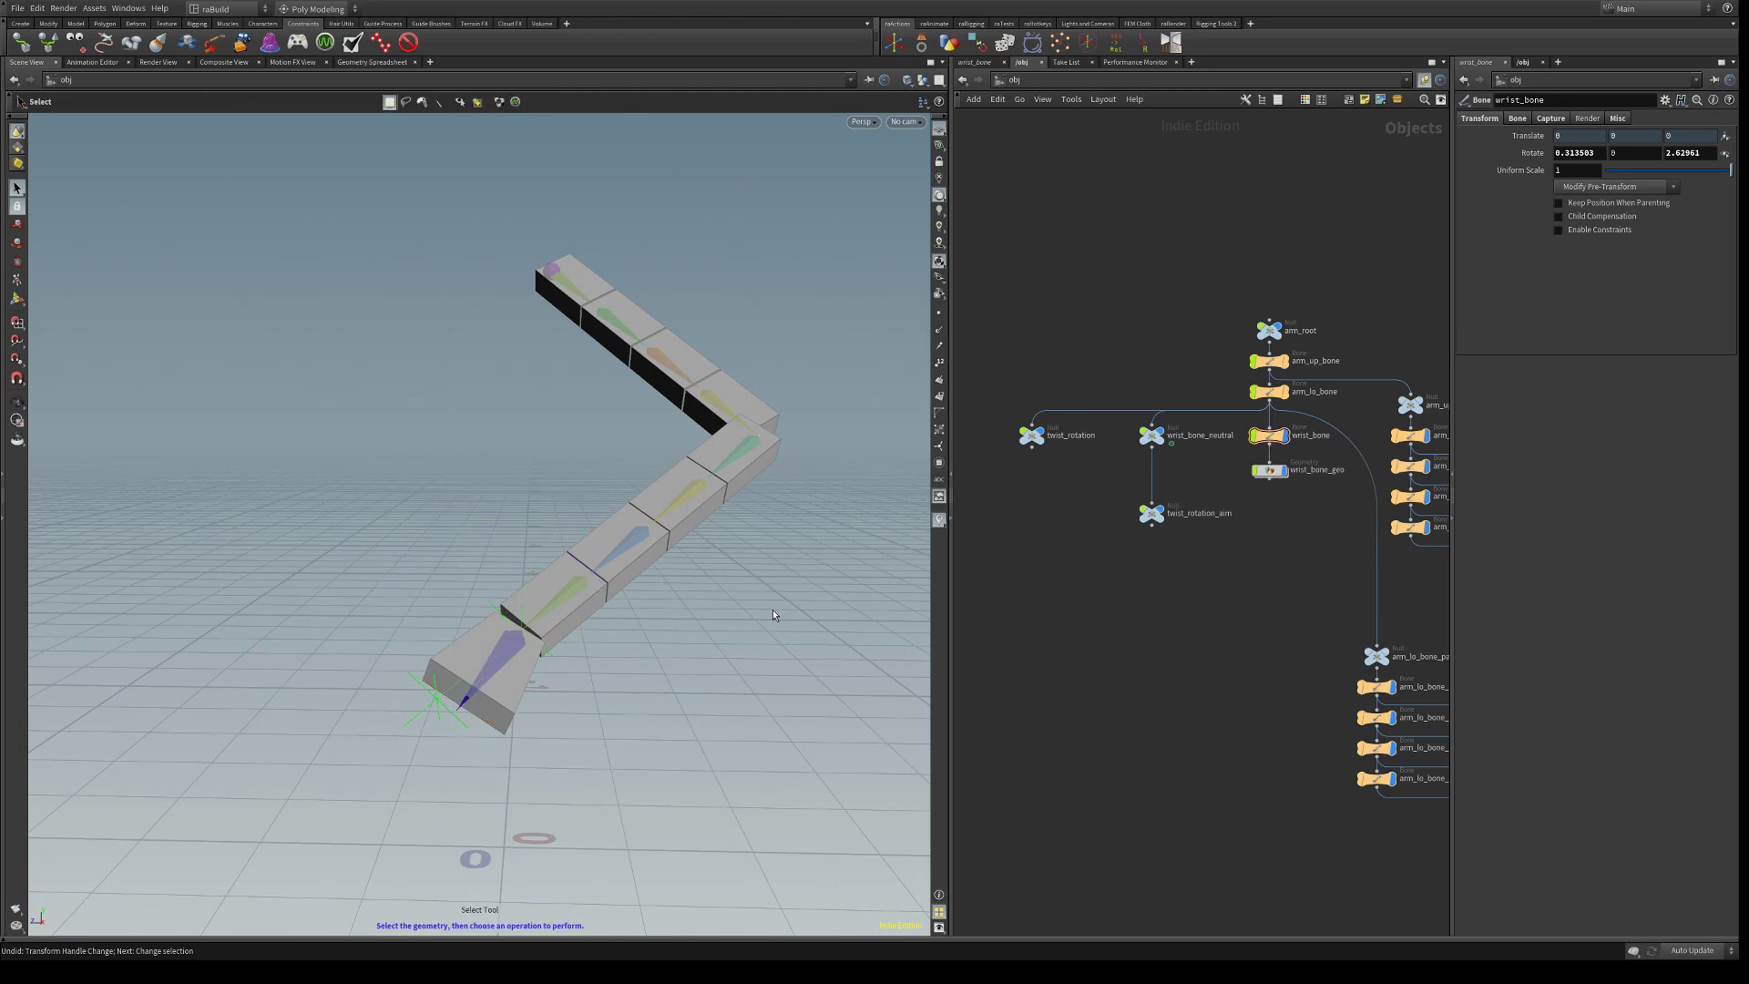
# Add a Look At constraint to twist_rotation that aims at twist_rotation_aim, without a look-up object
pyautogui.click(76, 42)
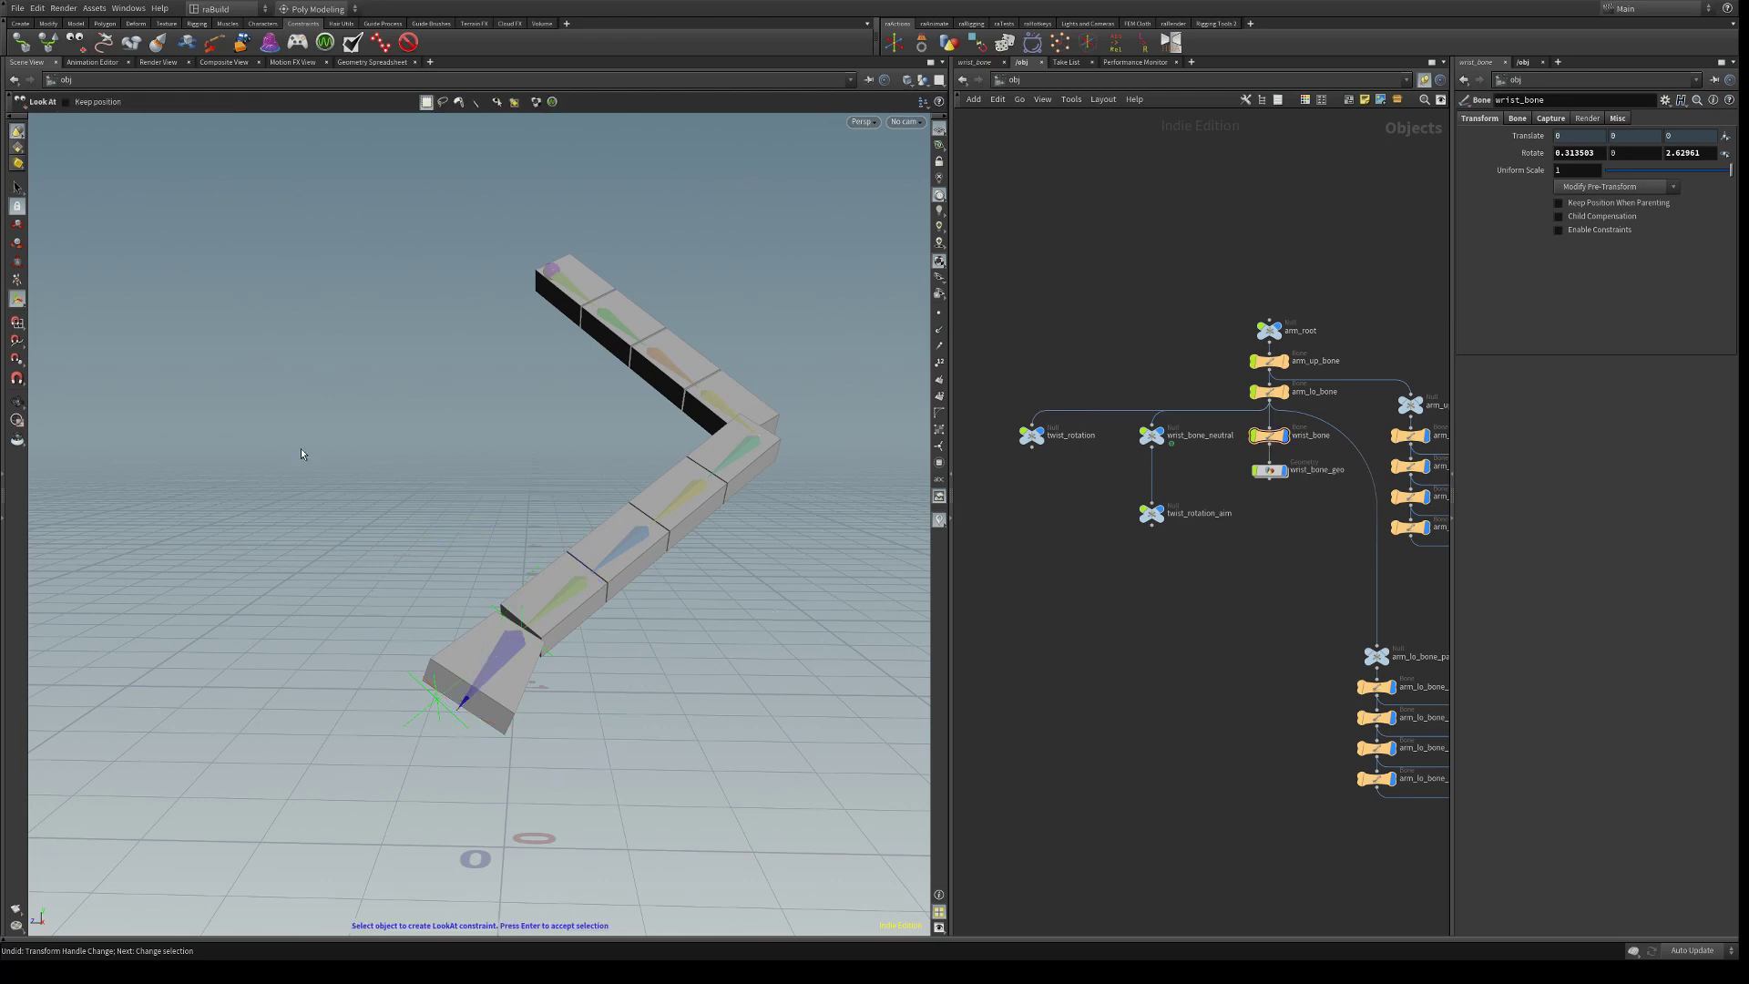
pyautogui.press('Return')
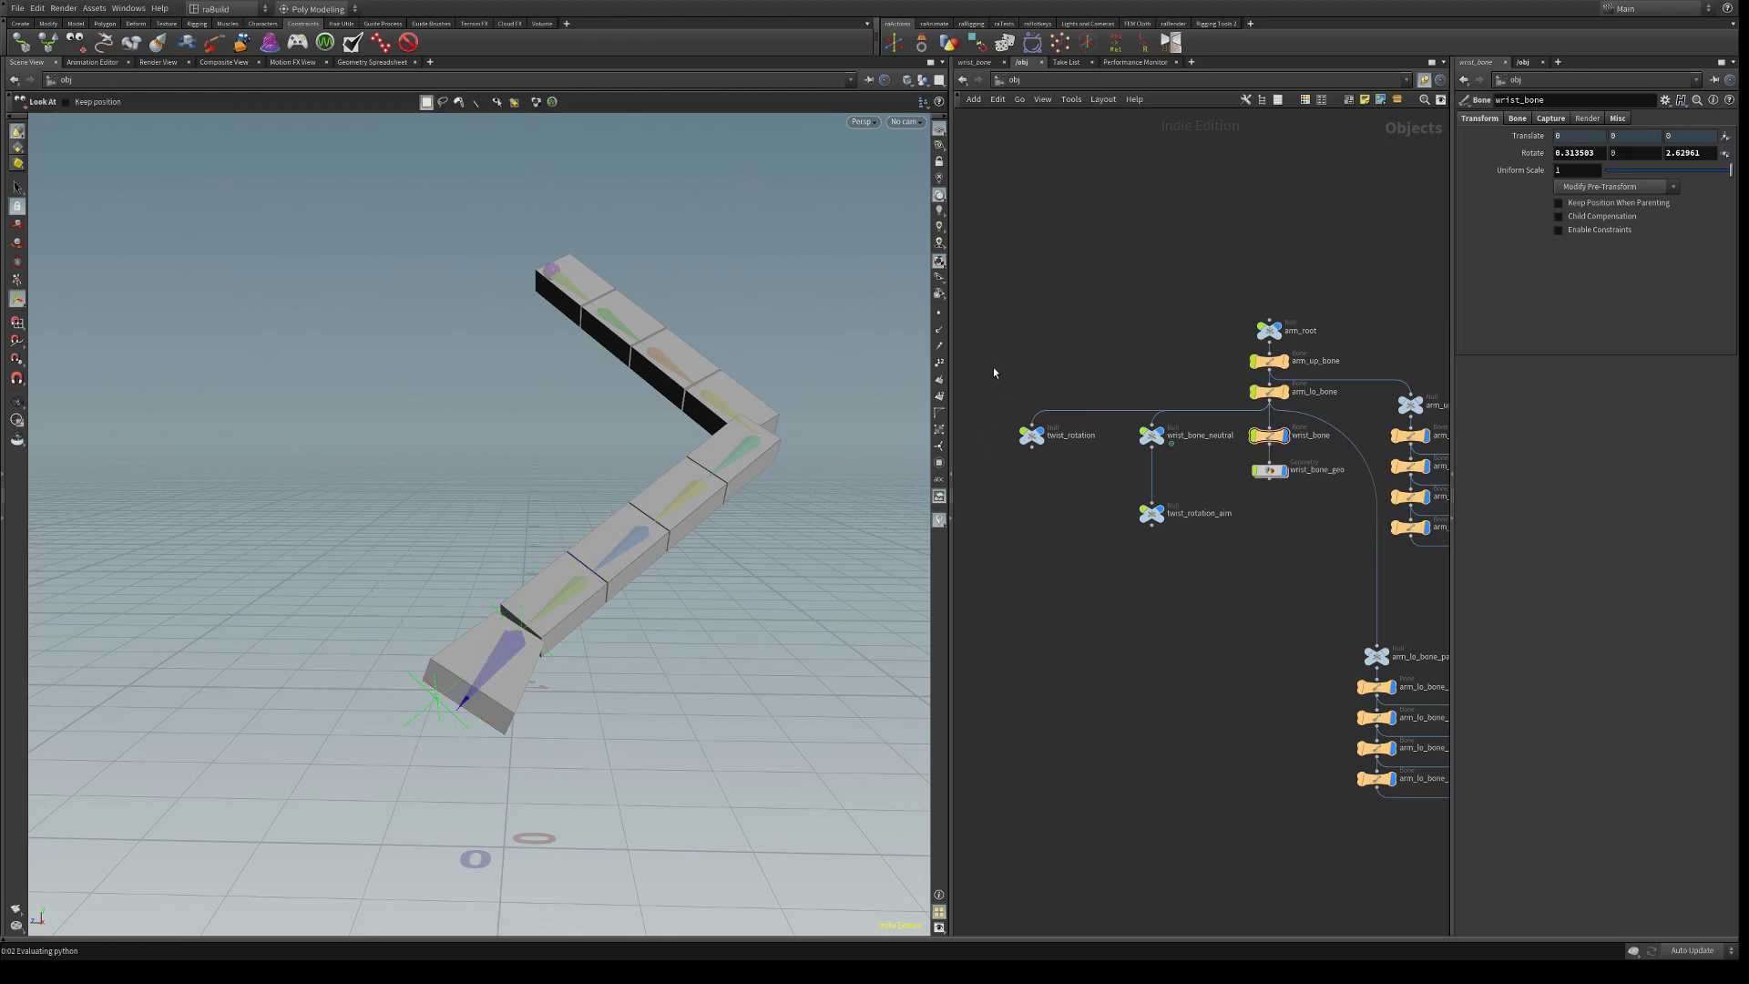
pyautogui.click(1031, 435)
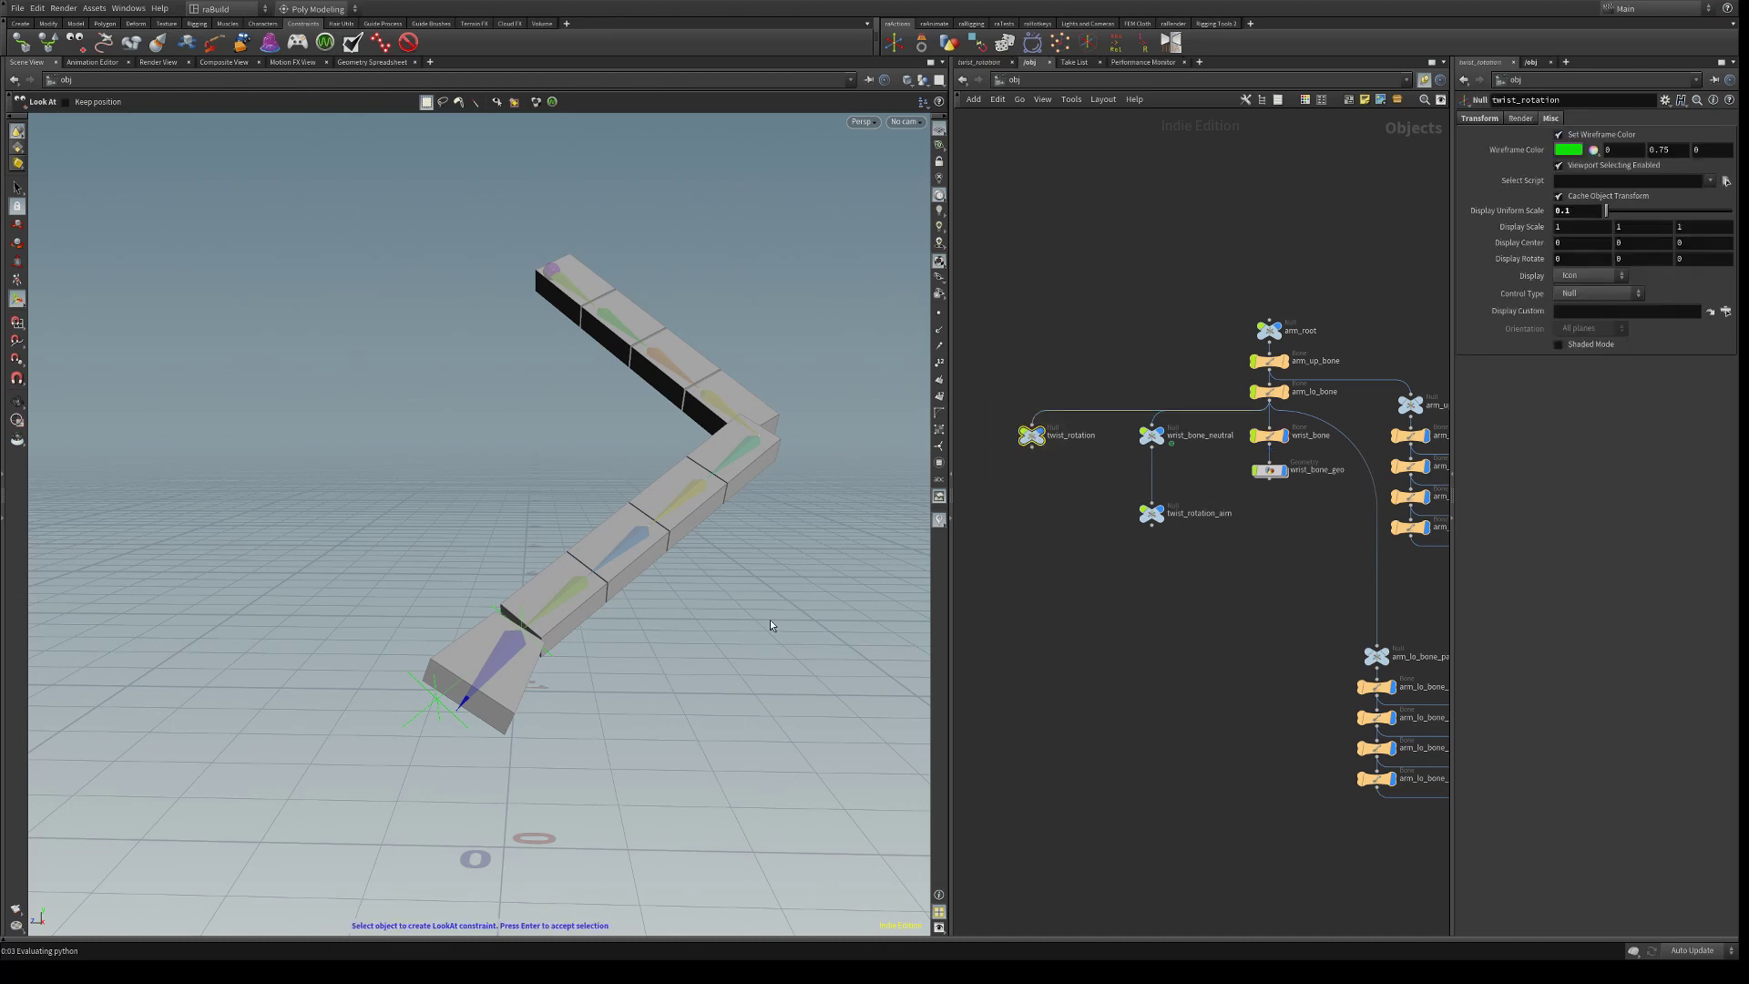
pyautogui.press('Return')
pyautogui.moveTo(1093, 486); pyautogui.dragTo(1175, 552)
pyautogui.press('Return')
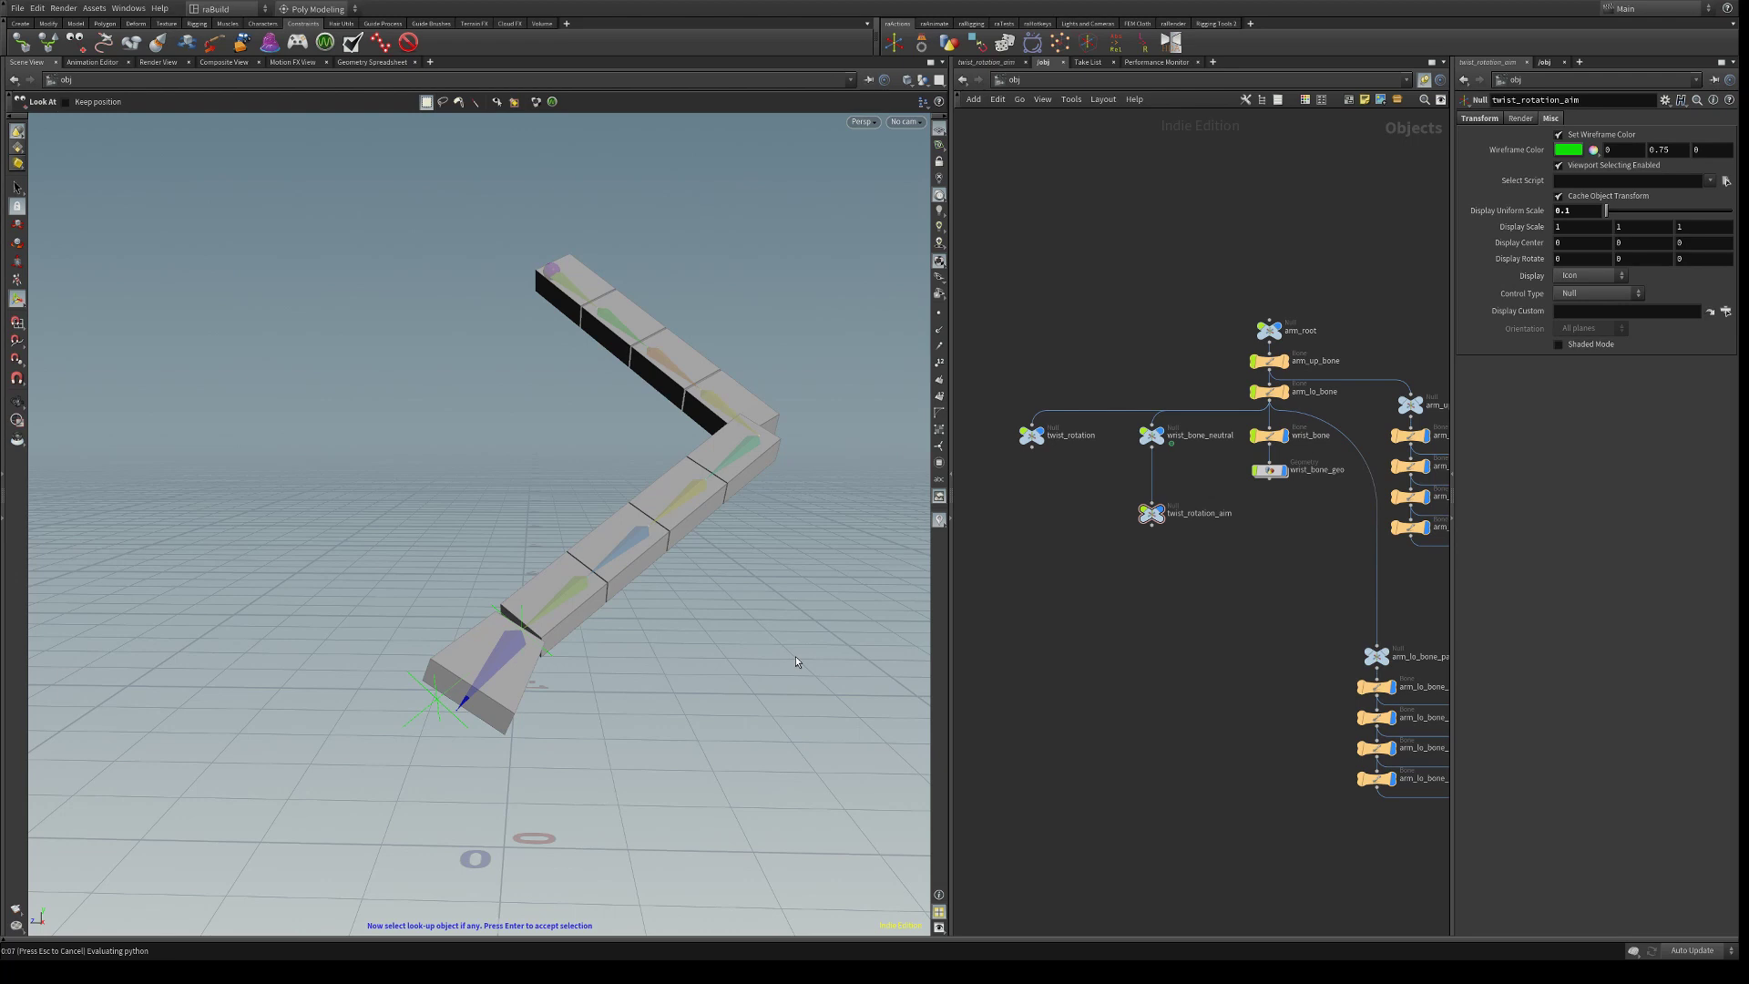
pyautogui.press('Return')
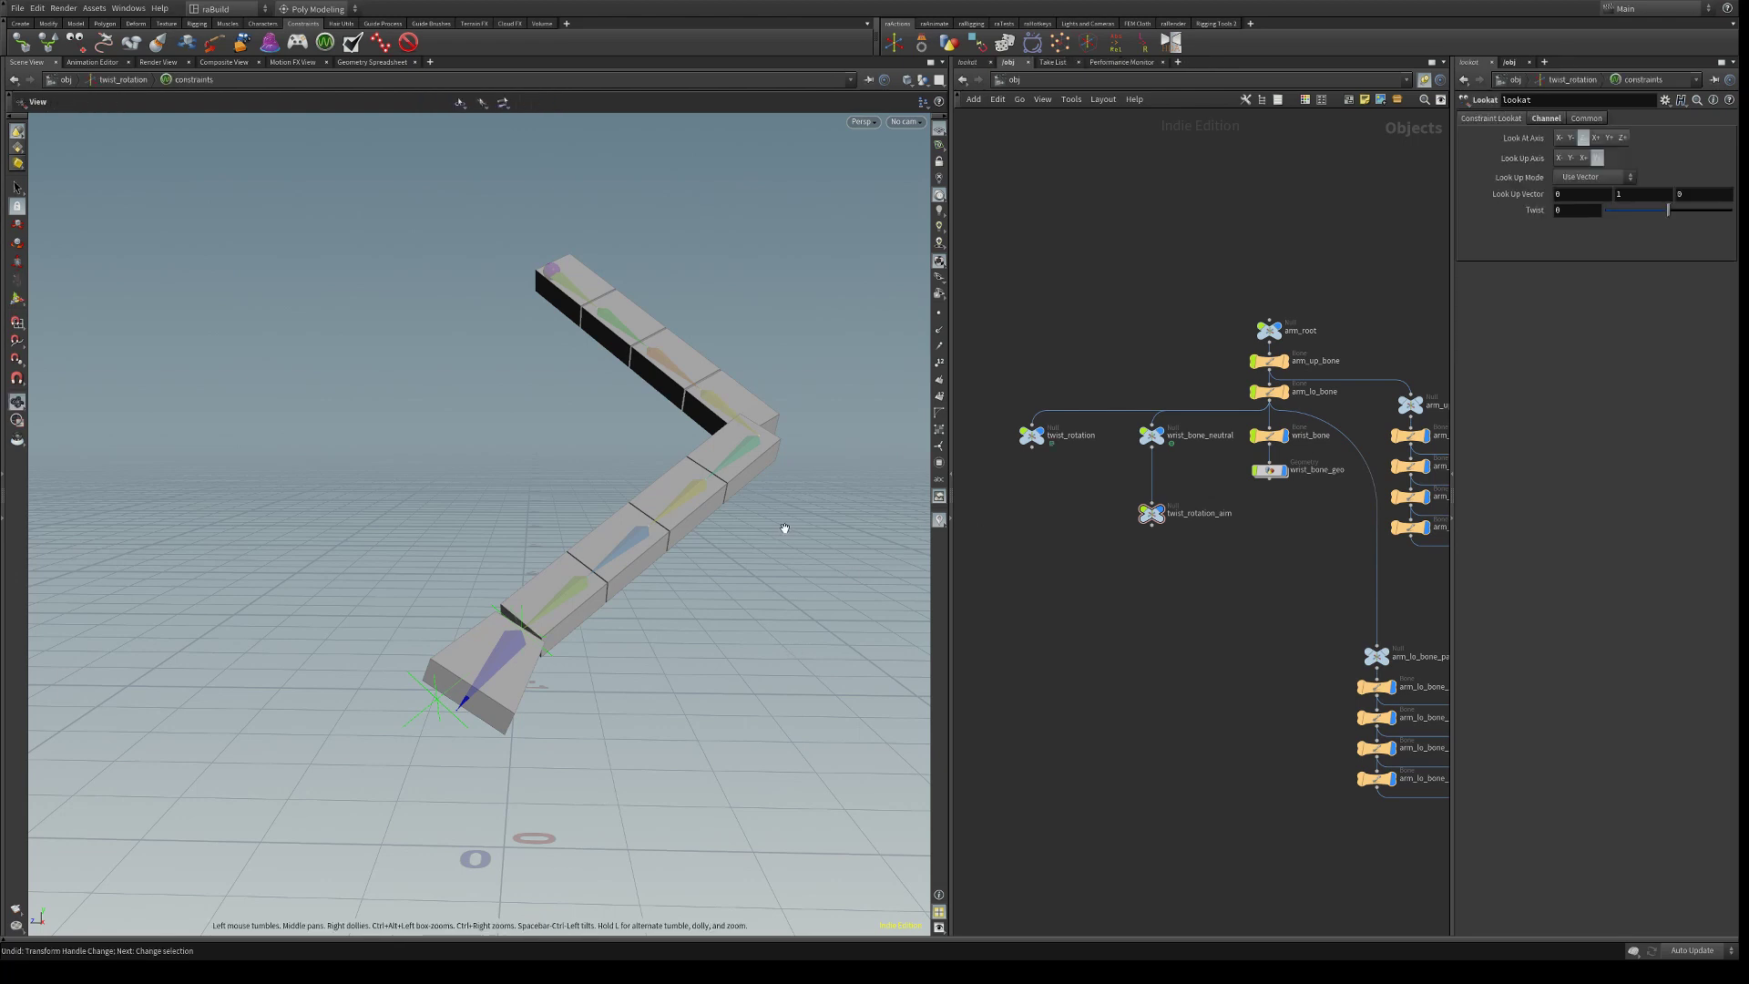
# Set the Look Up Mode of twist_rotation's lookat constraint to Use Quaternion and return to the object level
pyautogui.doubleClick(1033, 439)
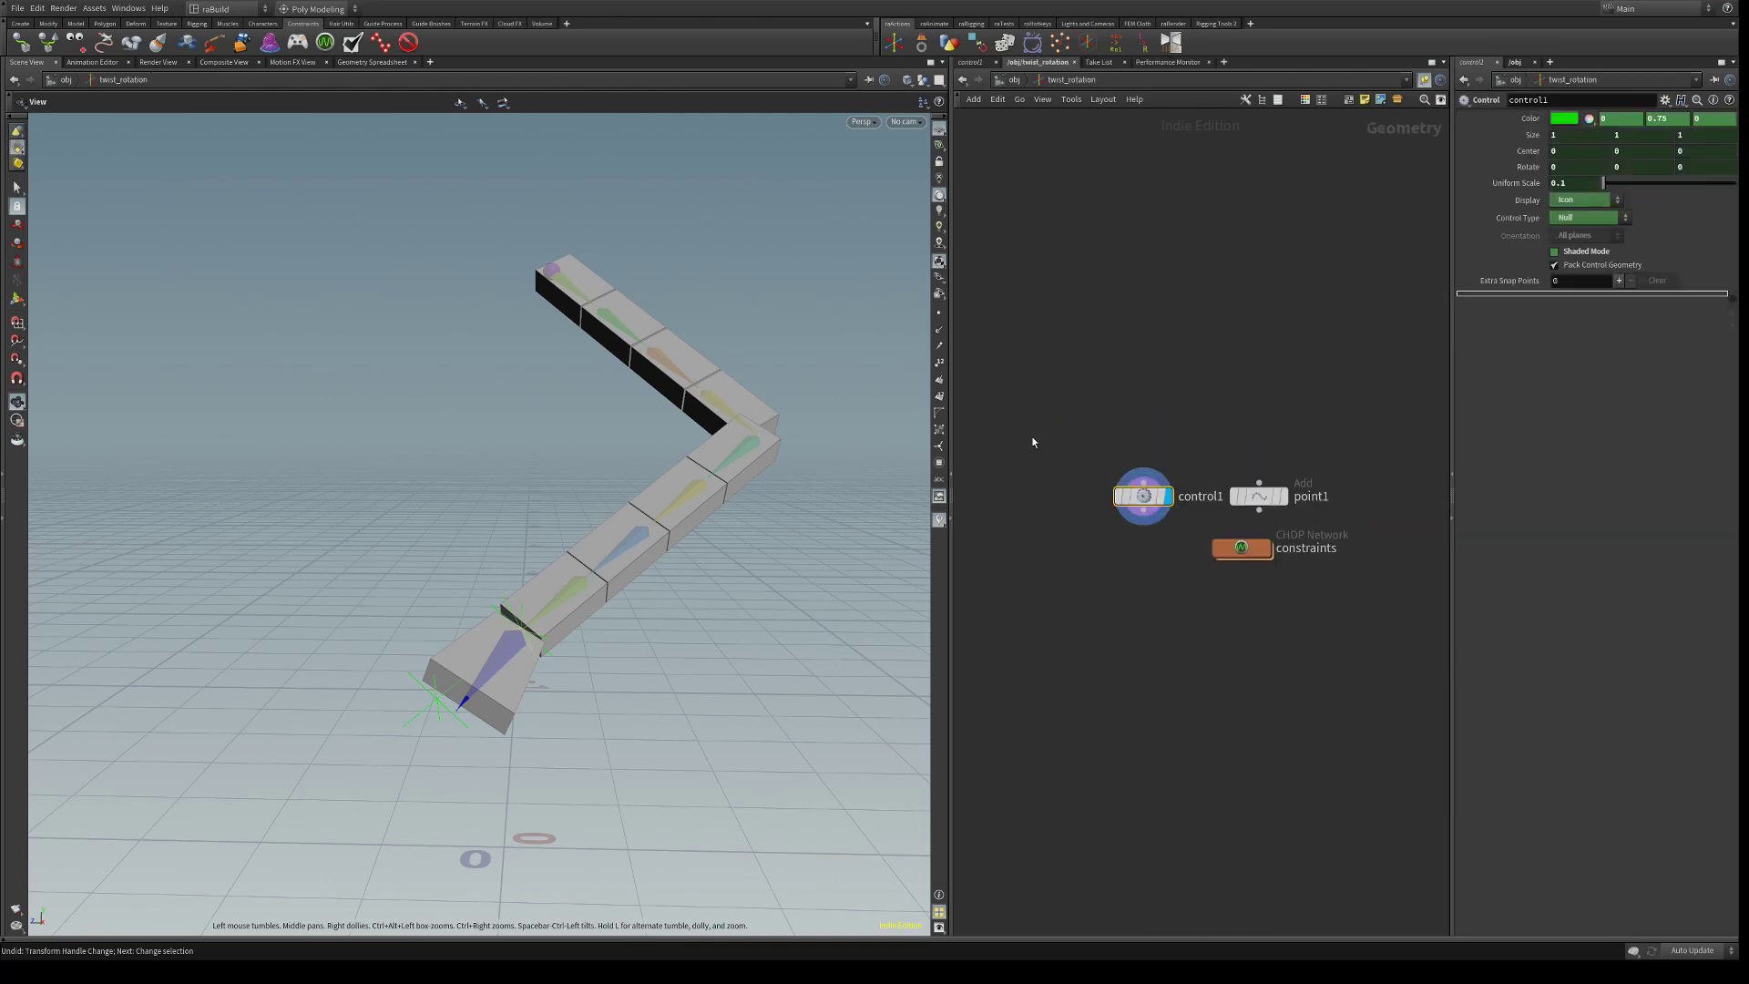
pyautogui.doubleClick(1254, 548)
pyautogui.moveTo(1159, 549); pyautogui.dragTo(1161, 672)
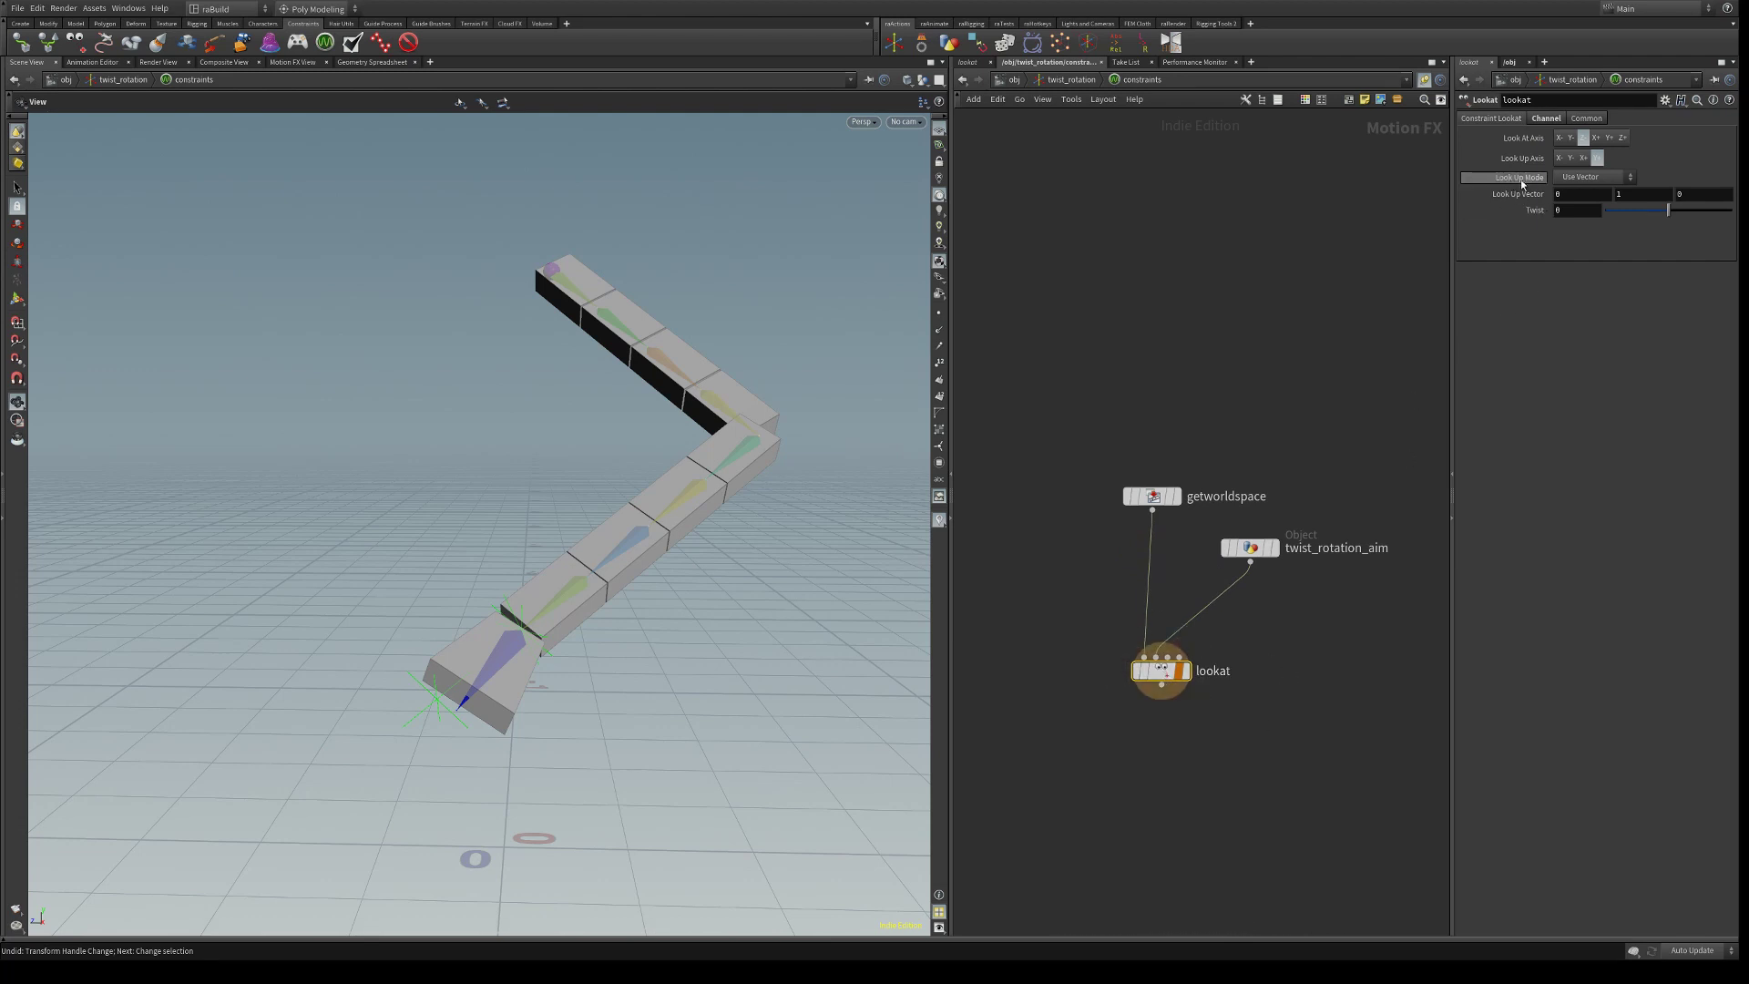
pyautogui.click(1583, 225)
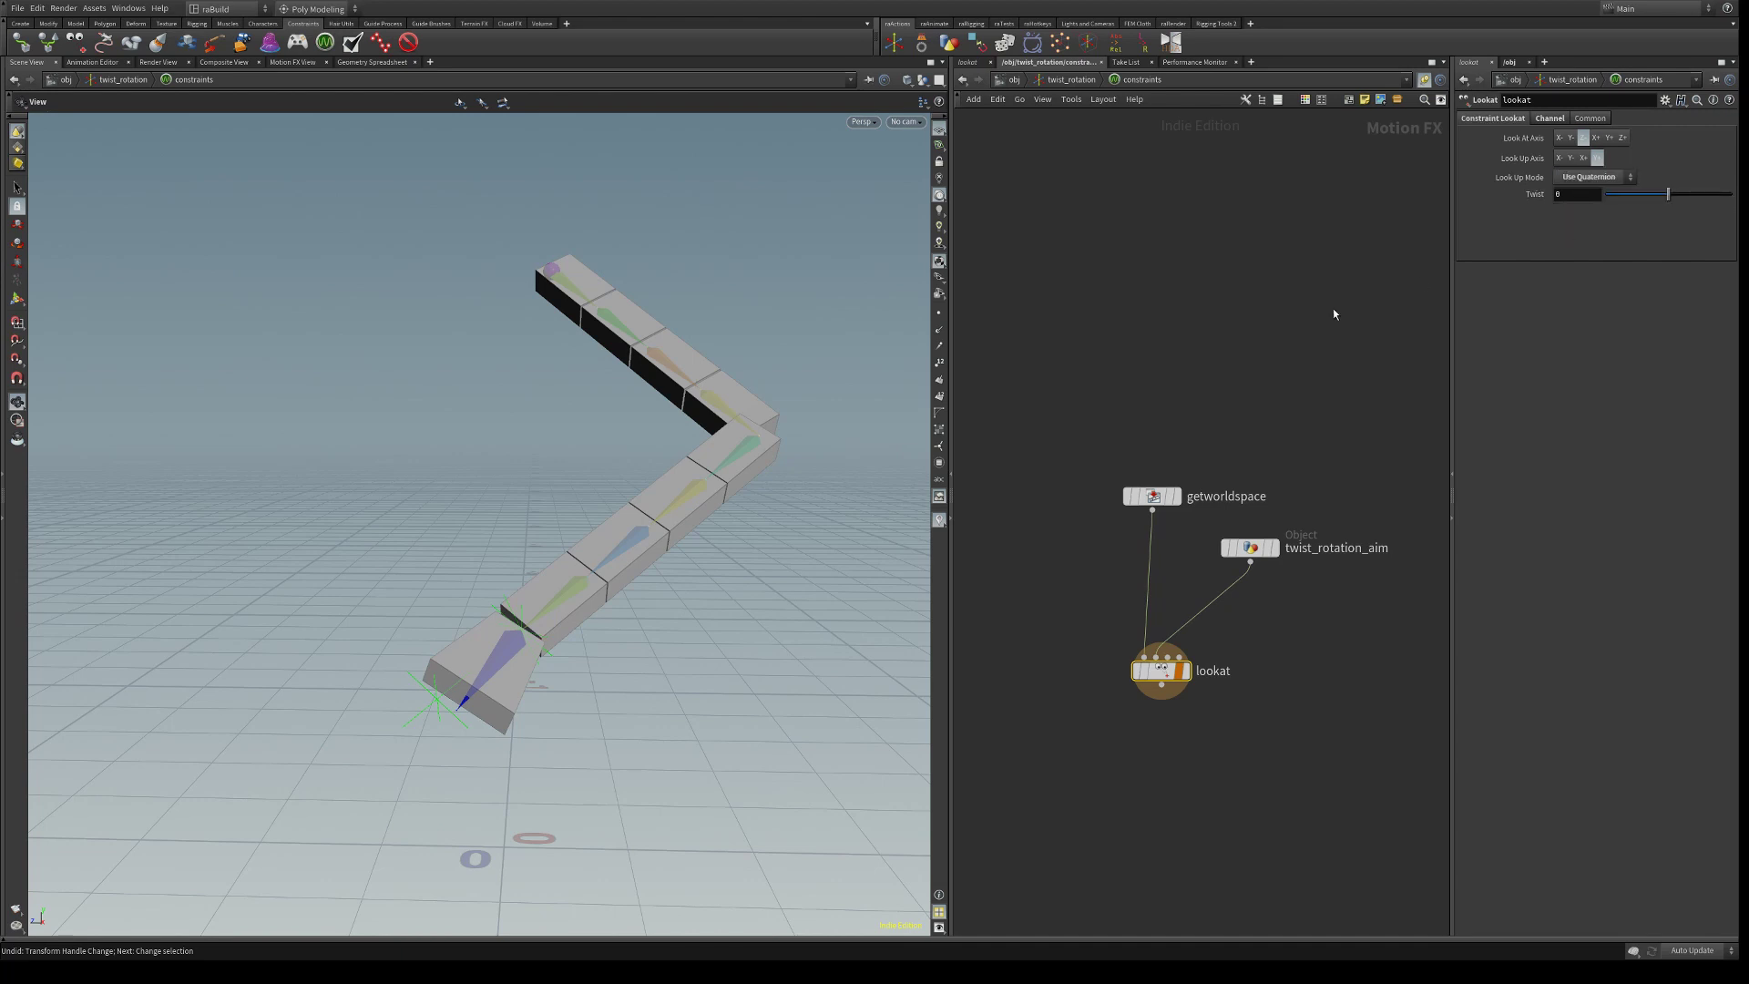
pyautogui.press('u')
pyautogui.press('u')
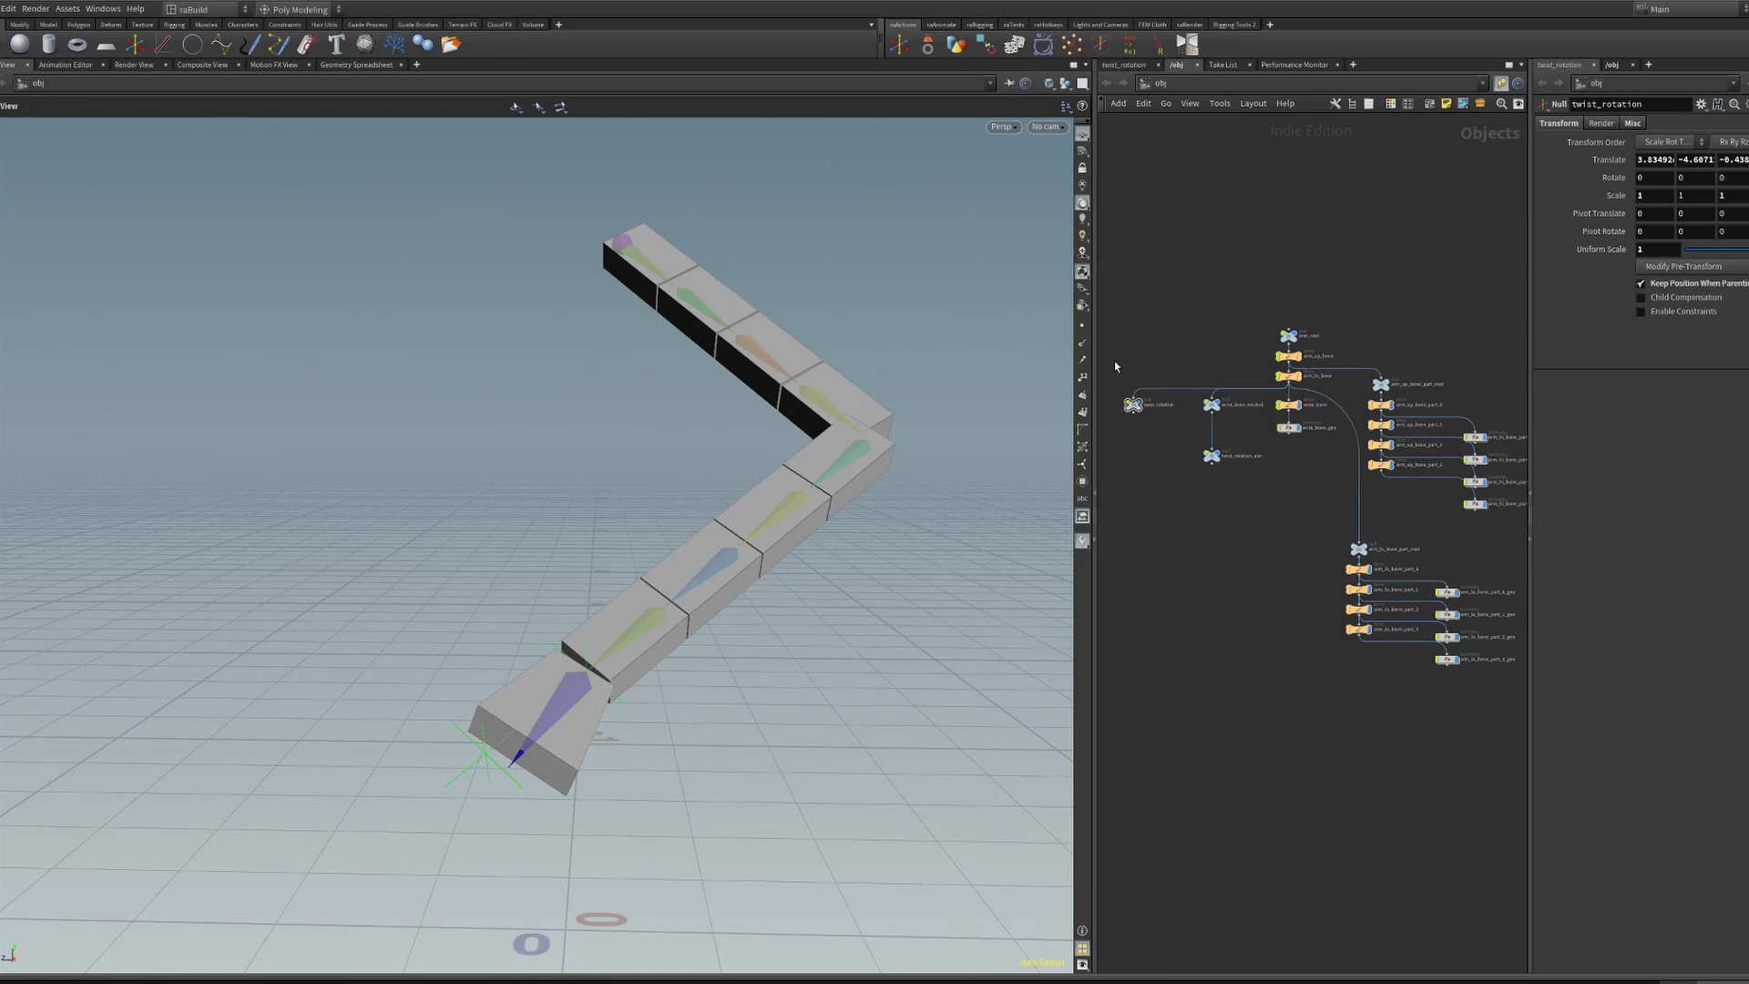
# Open the parameter interface editor for twist_rotation and add a float parameter labelled Twist after the existing folders
pyautogui.moveTo(1115, 366); pyautogui.dragTo(1165, 444)
pyautogui.click(1701, 105)
pyautogui.click(1705, 123)
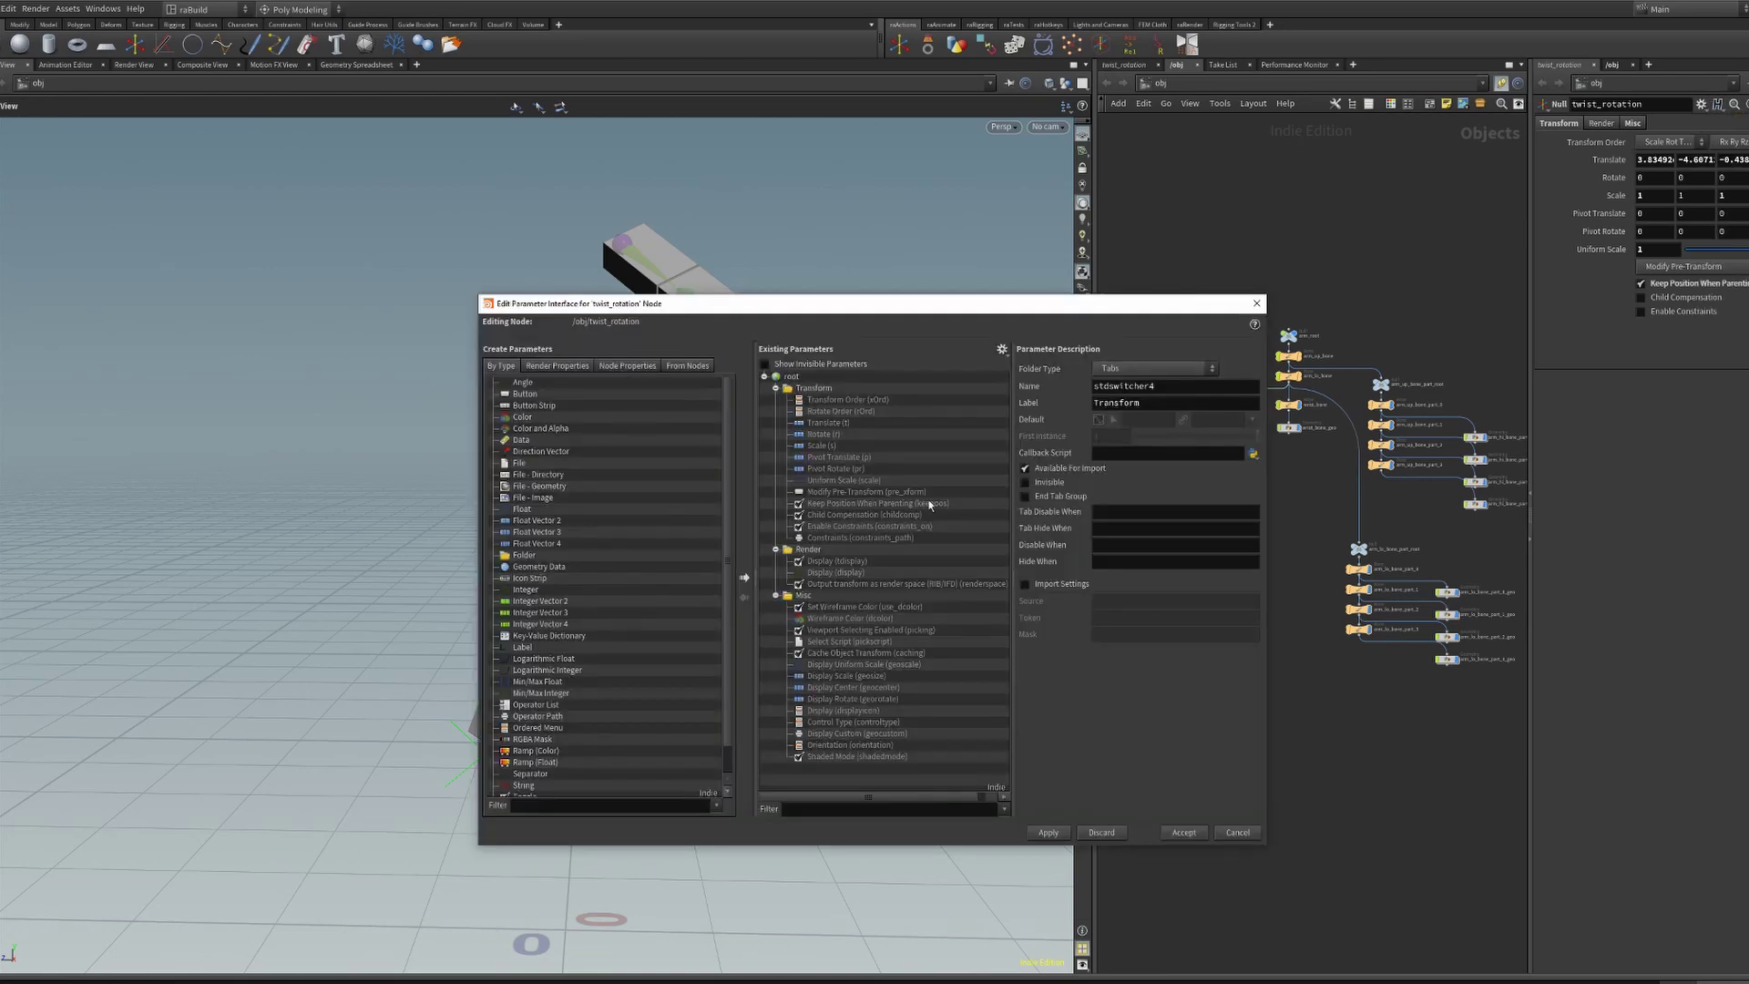
pyautogui.click(775, 388)
pyautogui.click(775, 400)
pyautogui.click(775, 411)
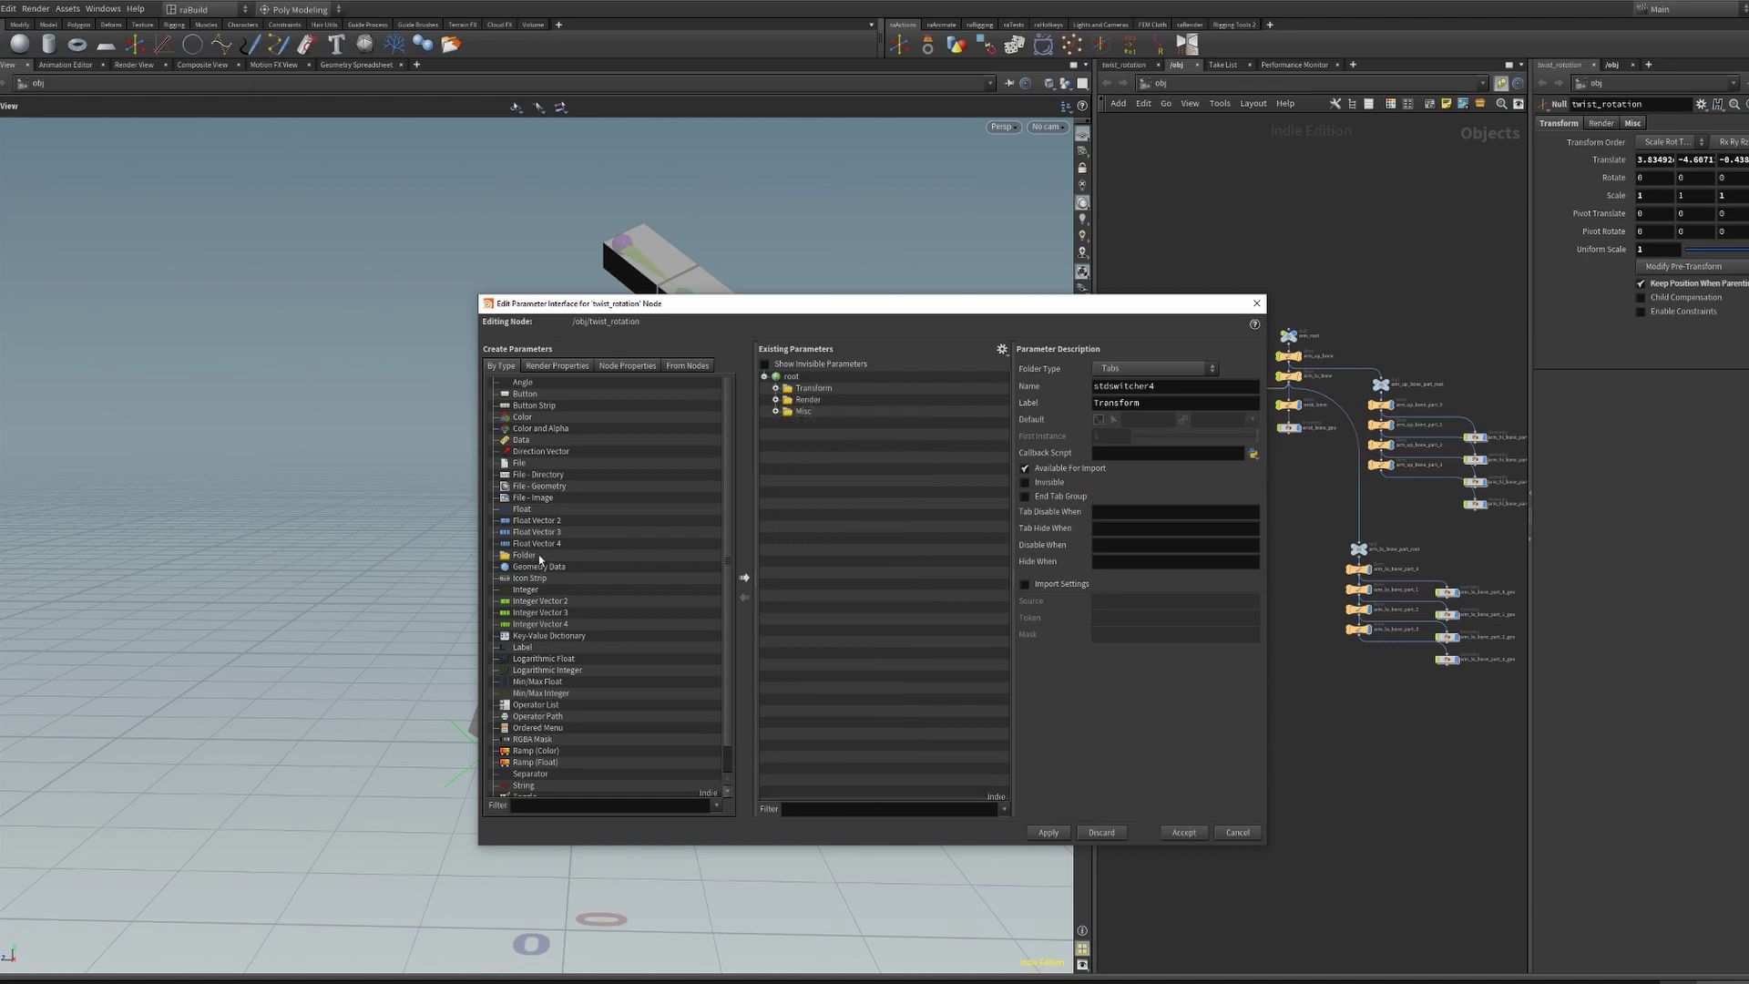
pyautogui.moveTo(522, 513); pyautogui.dragTo(811, 421)
pyautogui.doubleClick(820, 422)
pyautogui.write('Twist')
pyautogui.press('Return')
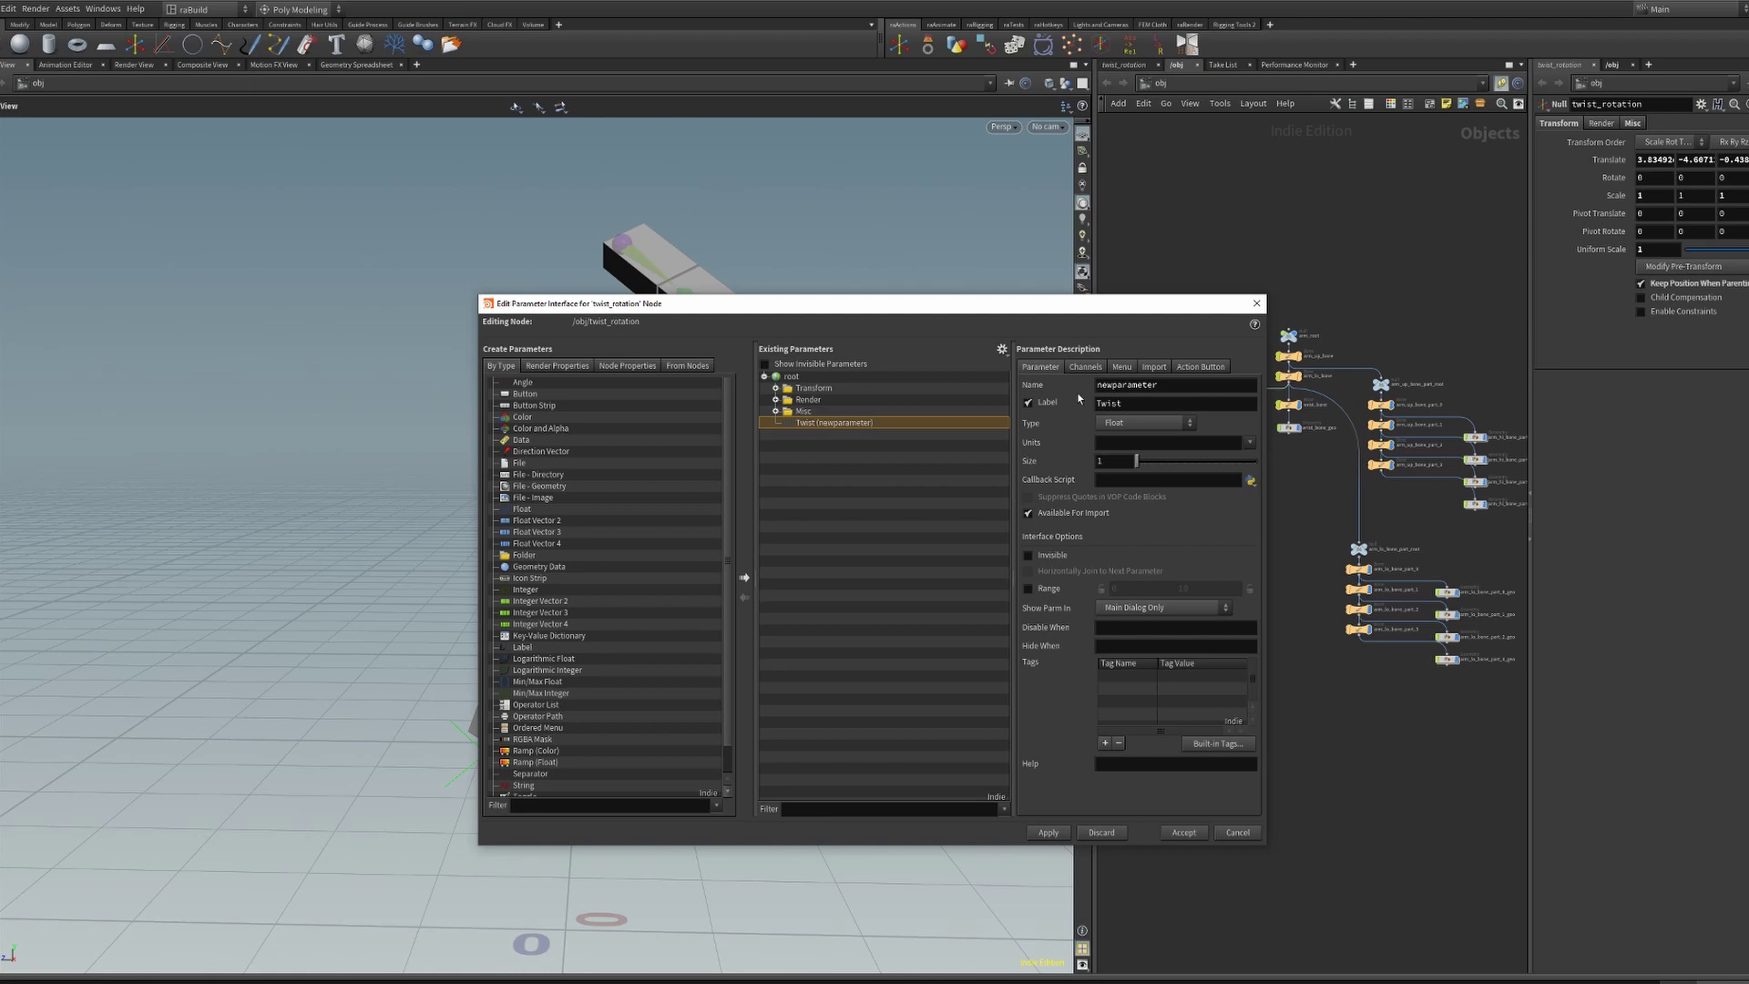
# Name the new parameter twist, give it a range of -180 to 180, and accept the interface changes
pyautogui.doubleClick(1183, 385)
pyautogui.write('twist')
pyautogui.press('Return')
pyautogui.click(1040, 589)
pyautogui.press('Tab')
pyautogui.write('-180')
pyautogui.press('Tab')
pyautogui.write('180')
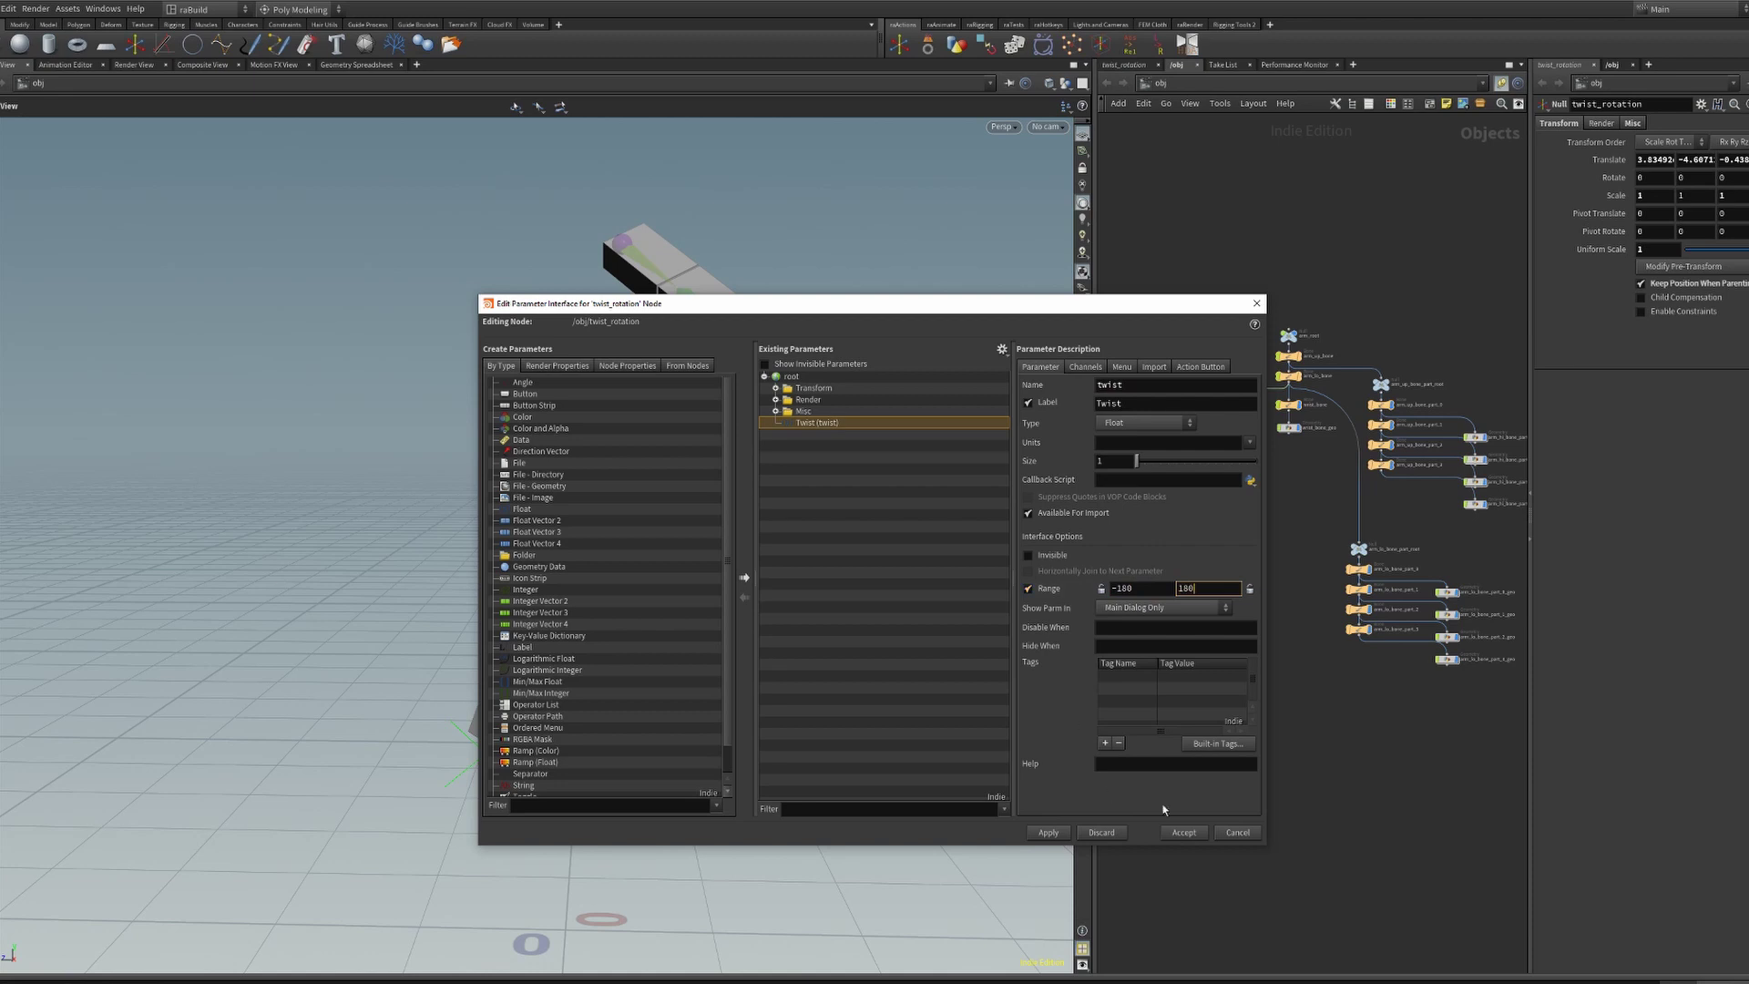
pyautogui.click(1184, 832)
# Drive the Z rotation of the four arm_lo_bone_part bones with a relative reference to twist_rotation's Twist parameter, multiplied by 0.2
pyautogui.rightClick(1610, 378)
pyautogui.click(1639, 475)
pyautogui.moveTo(1330, 576); pyautogui.dragTo(1391, 649)
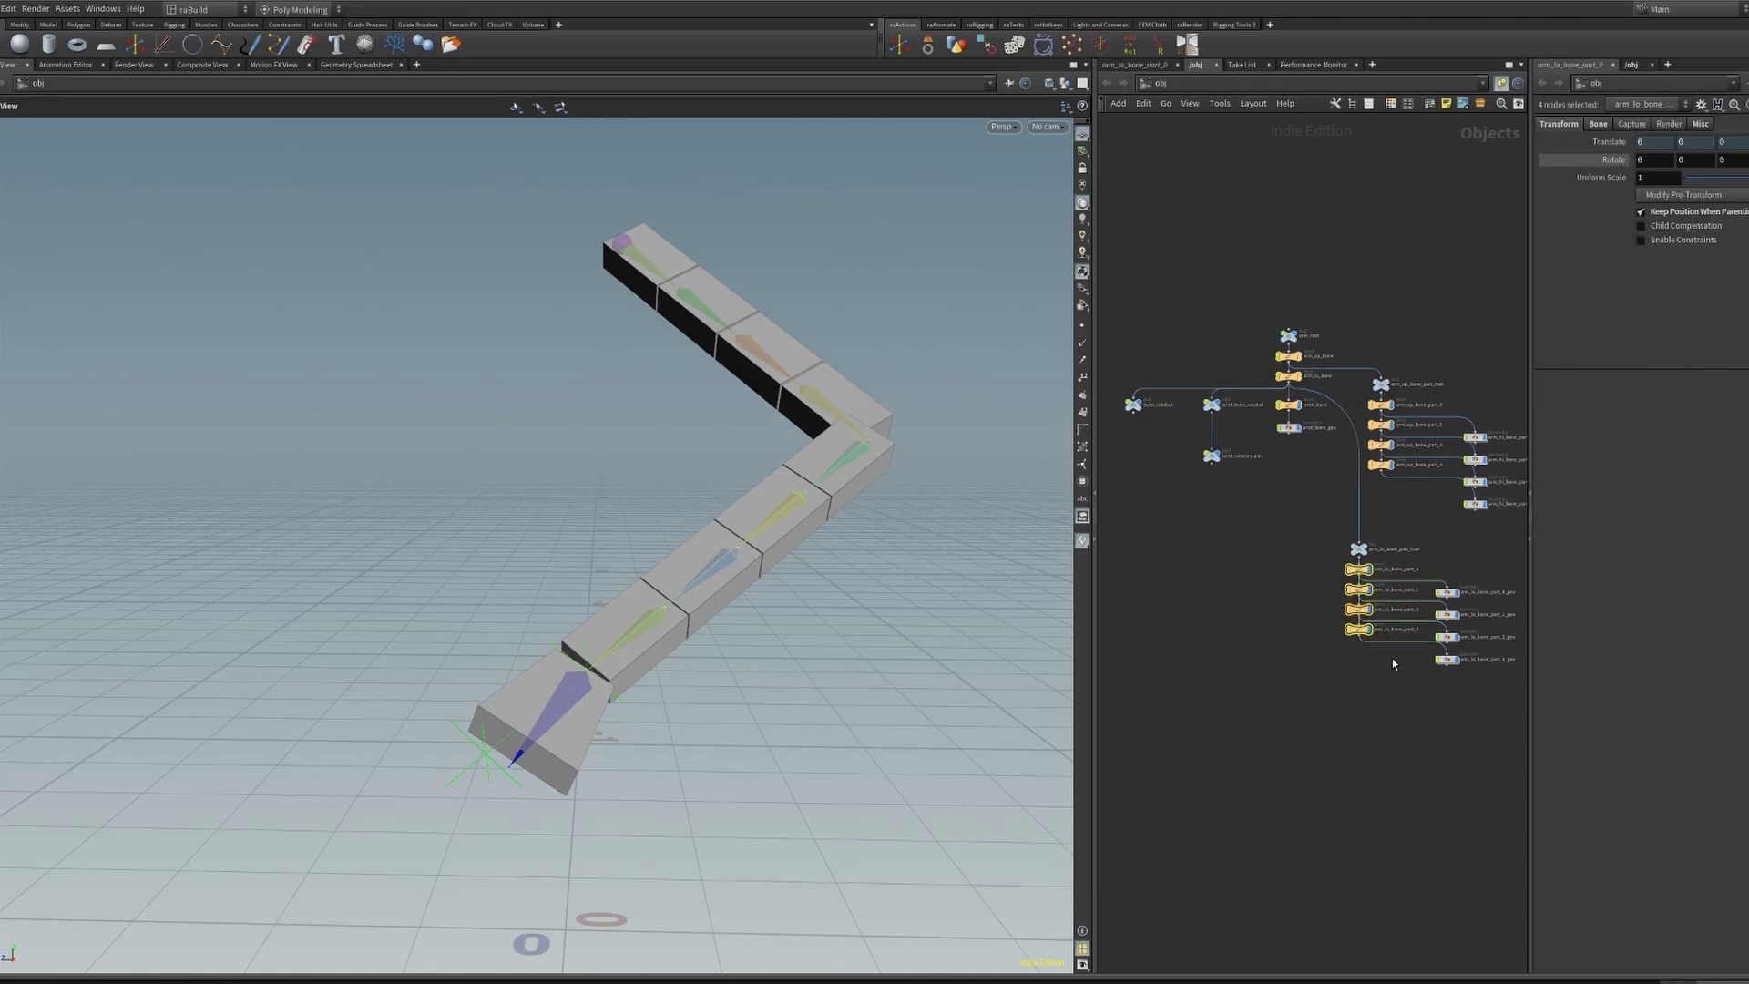
pyautogui.click(1728, 160)
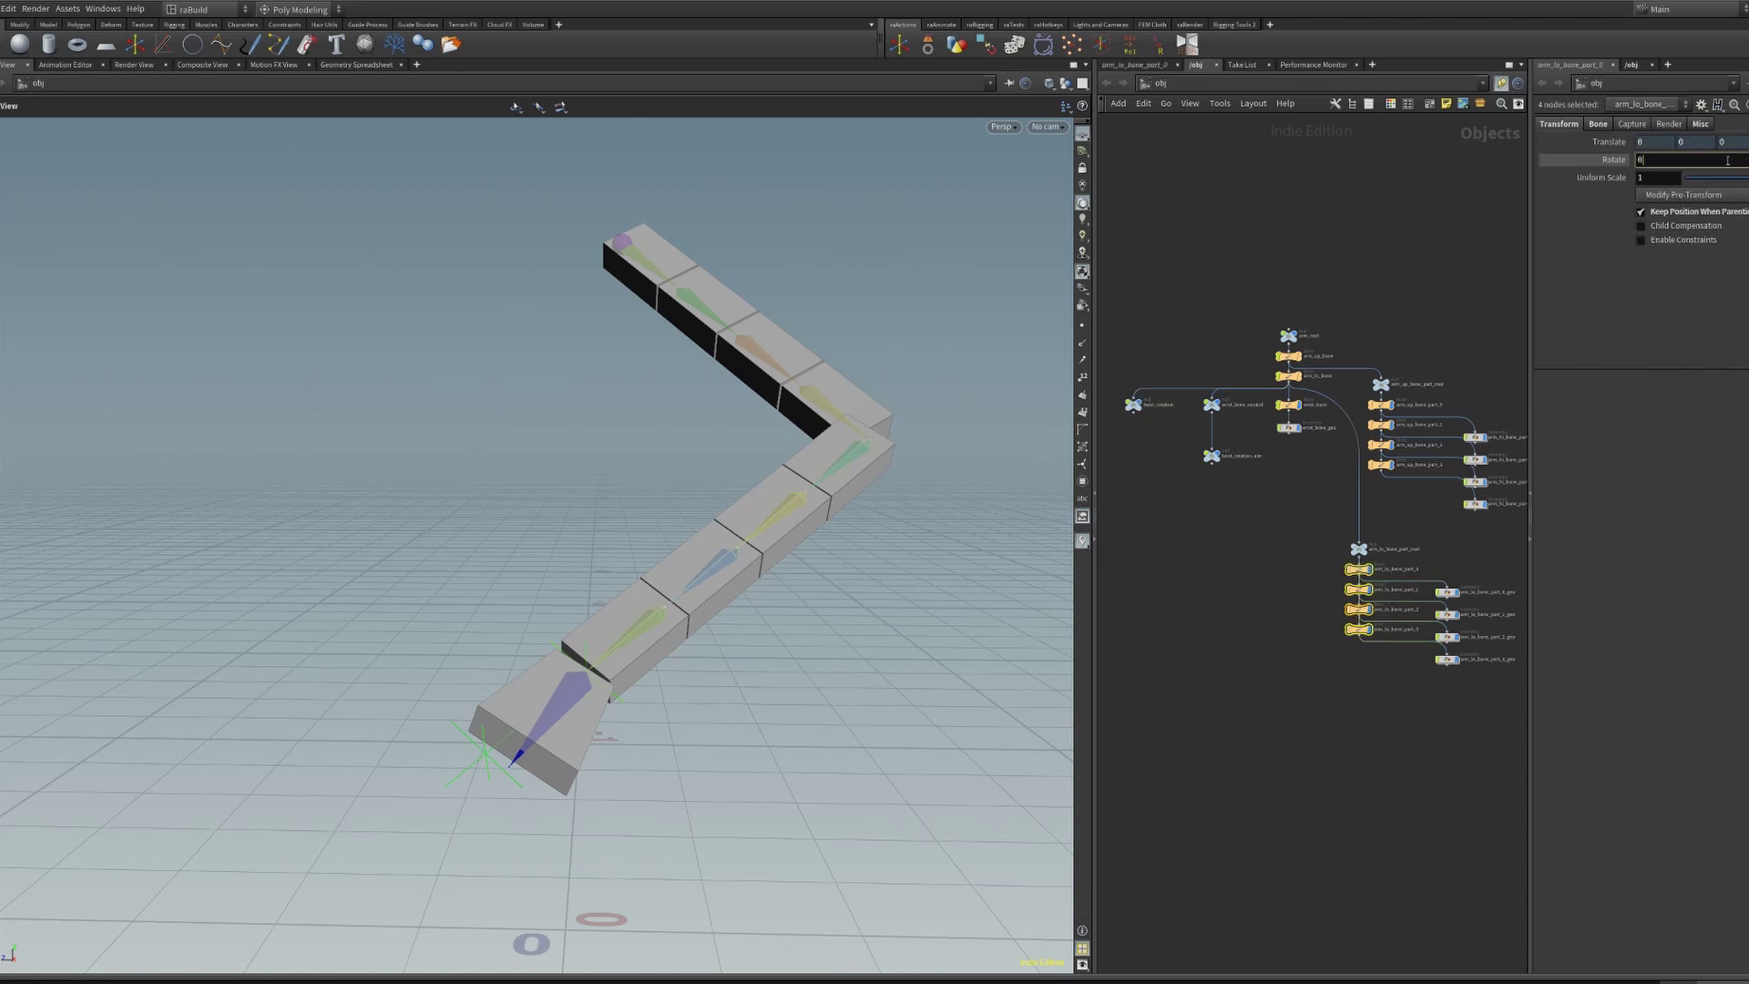
pyautogui.press('BackSpace')
pyautogui.rightClick(1673, 161)
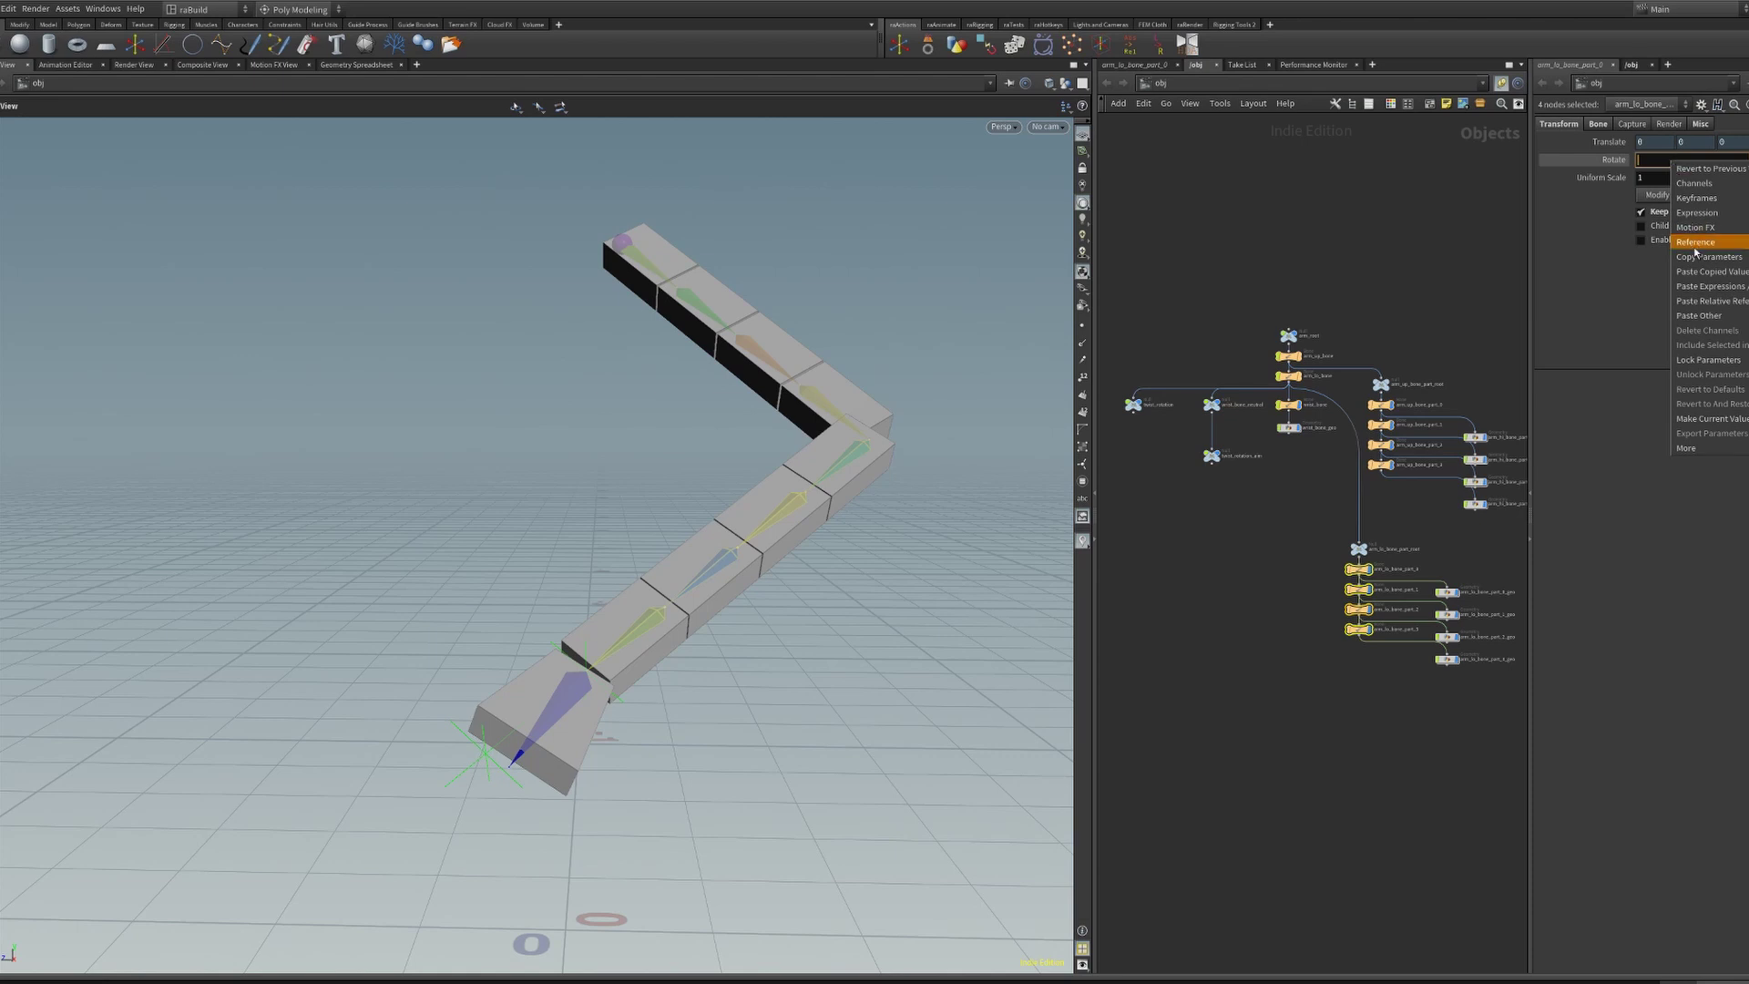
pyautogui.click(1704, 301)
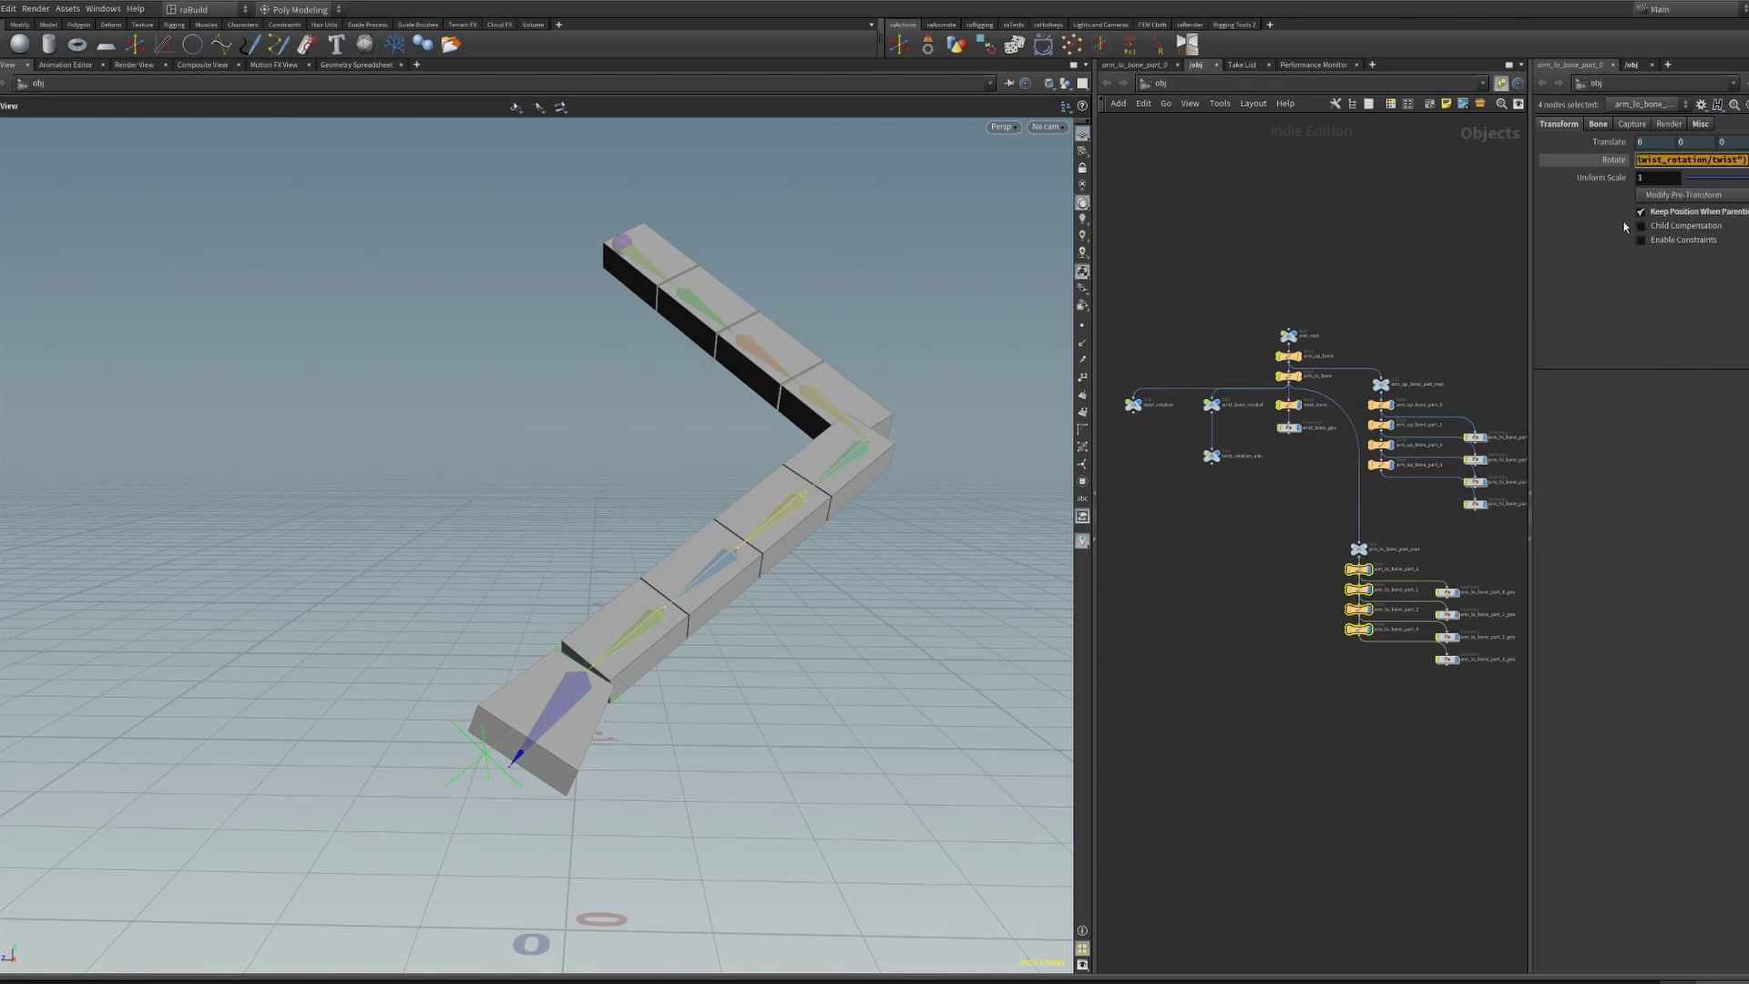
pyautogui.press('Return')
pyautogui.write('0.2*')
pyautogui.press('Return')
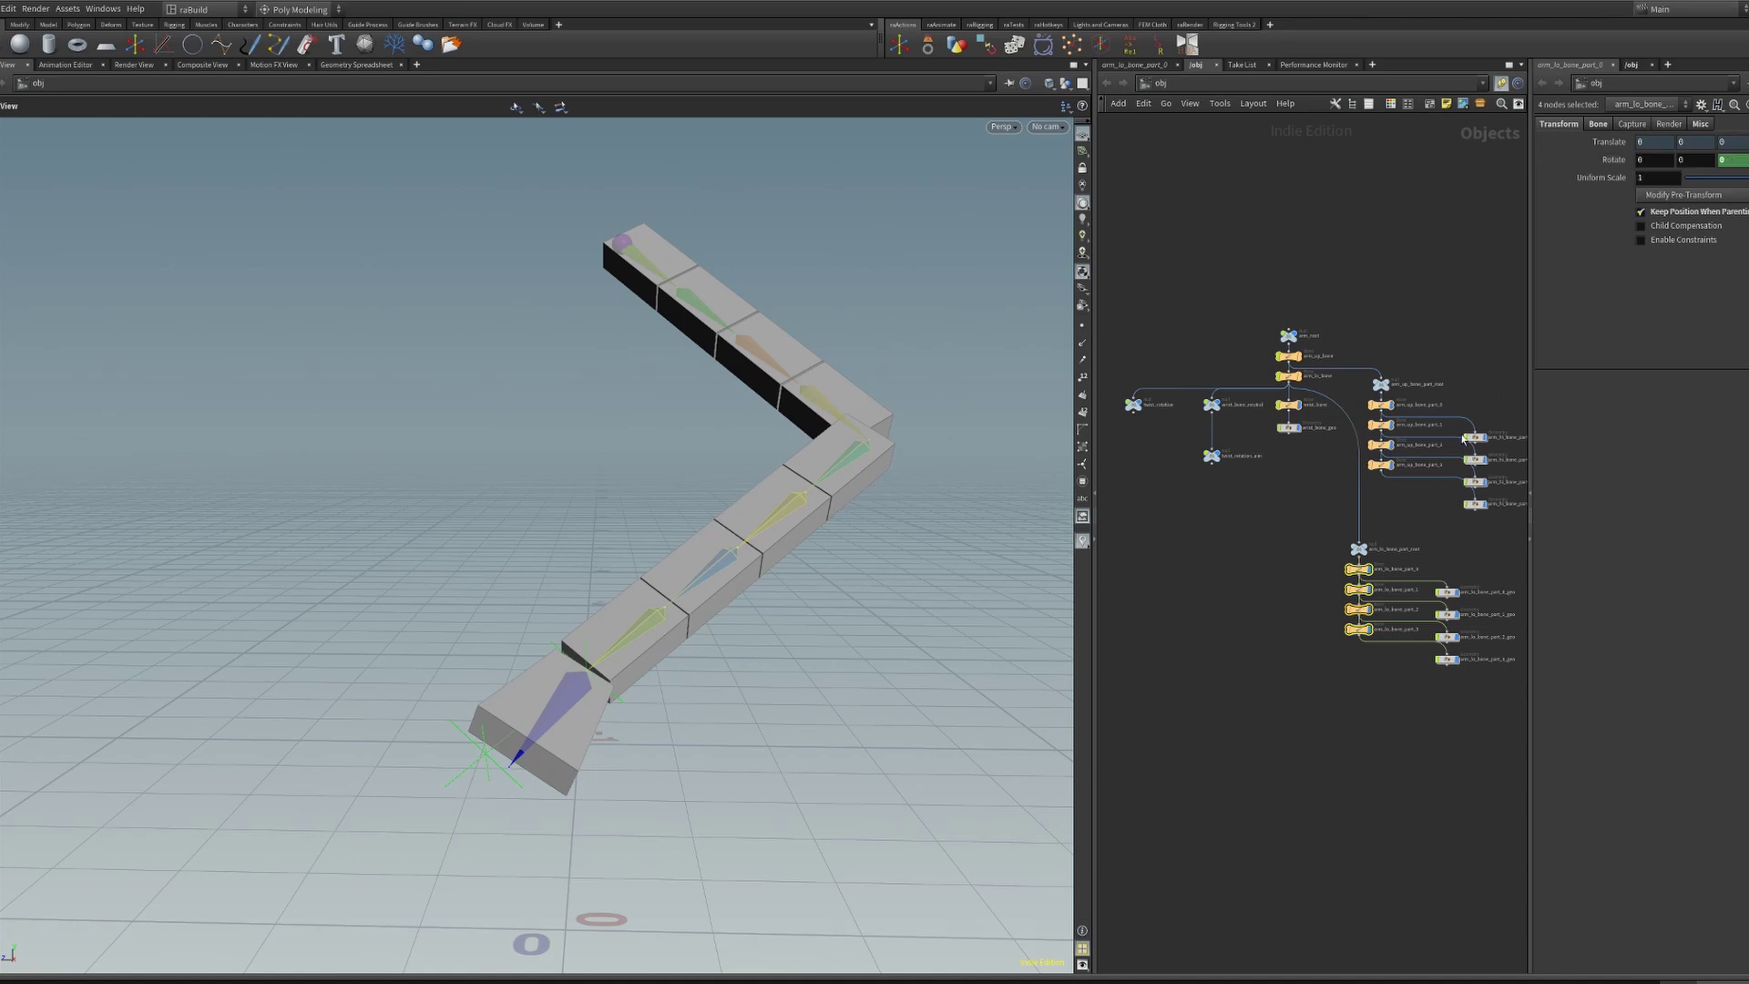
# Test the Twist parameter of twist_rotation to check its effect on the forearm bones
pyautogui.click(1249, 609)
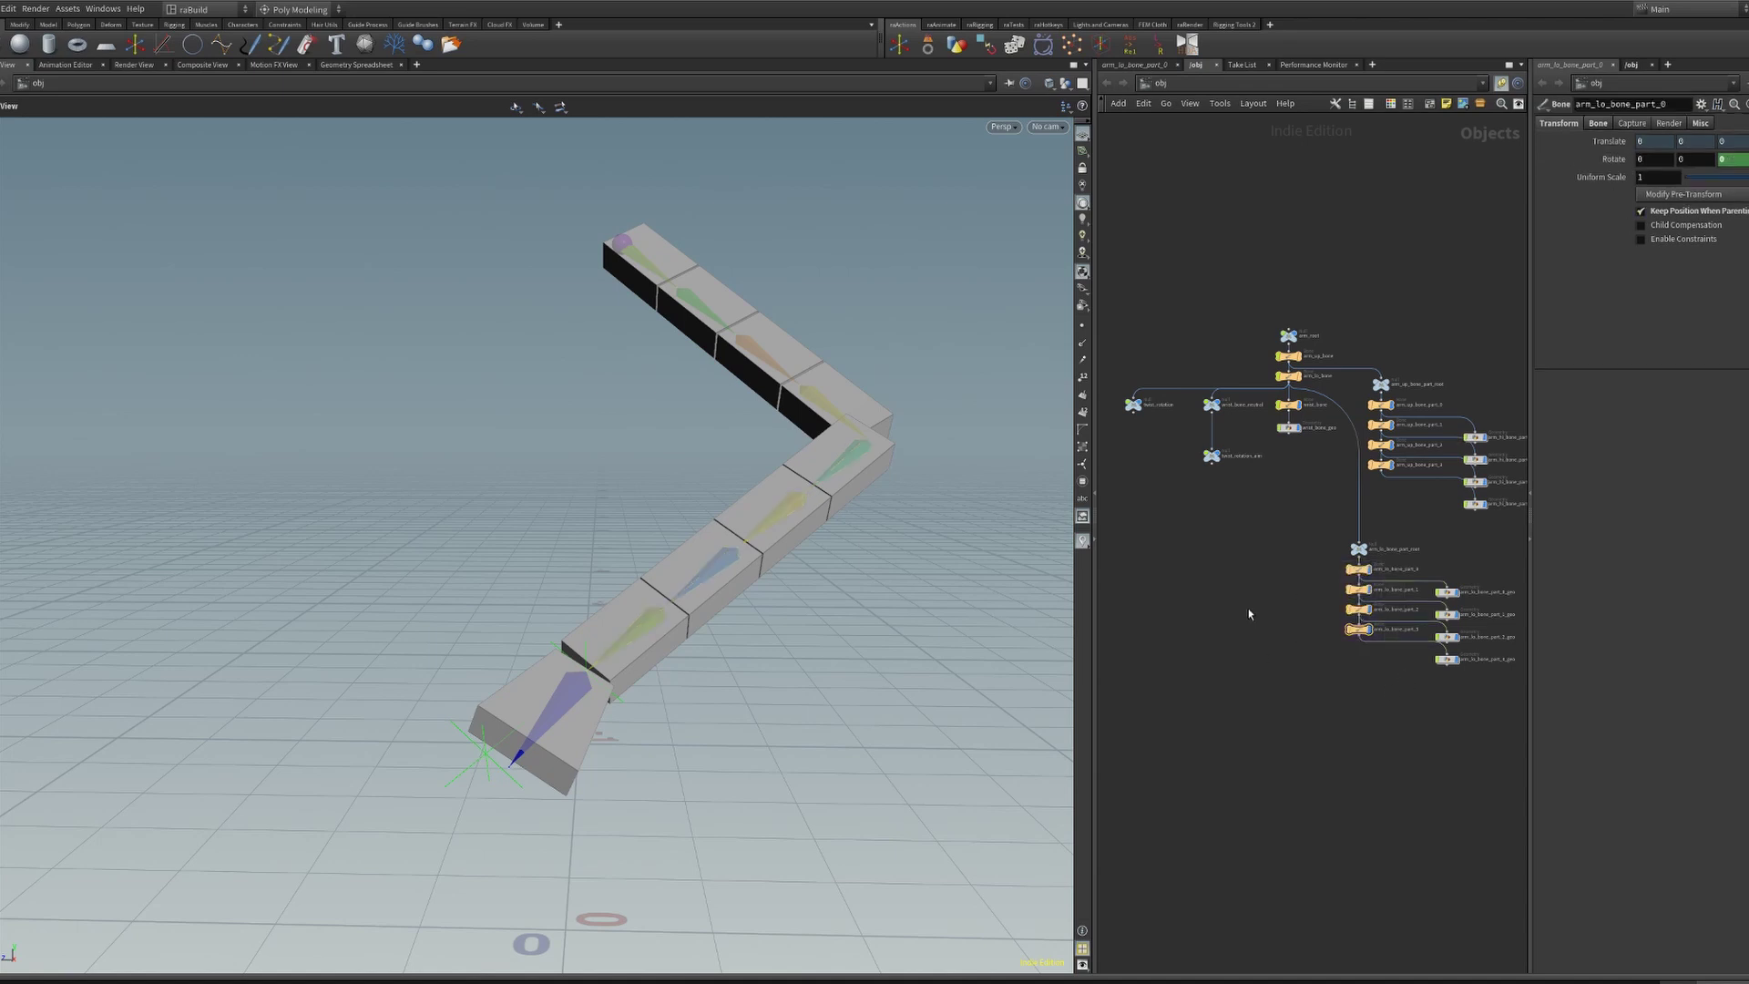
pyautogui.click(1134, 405)
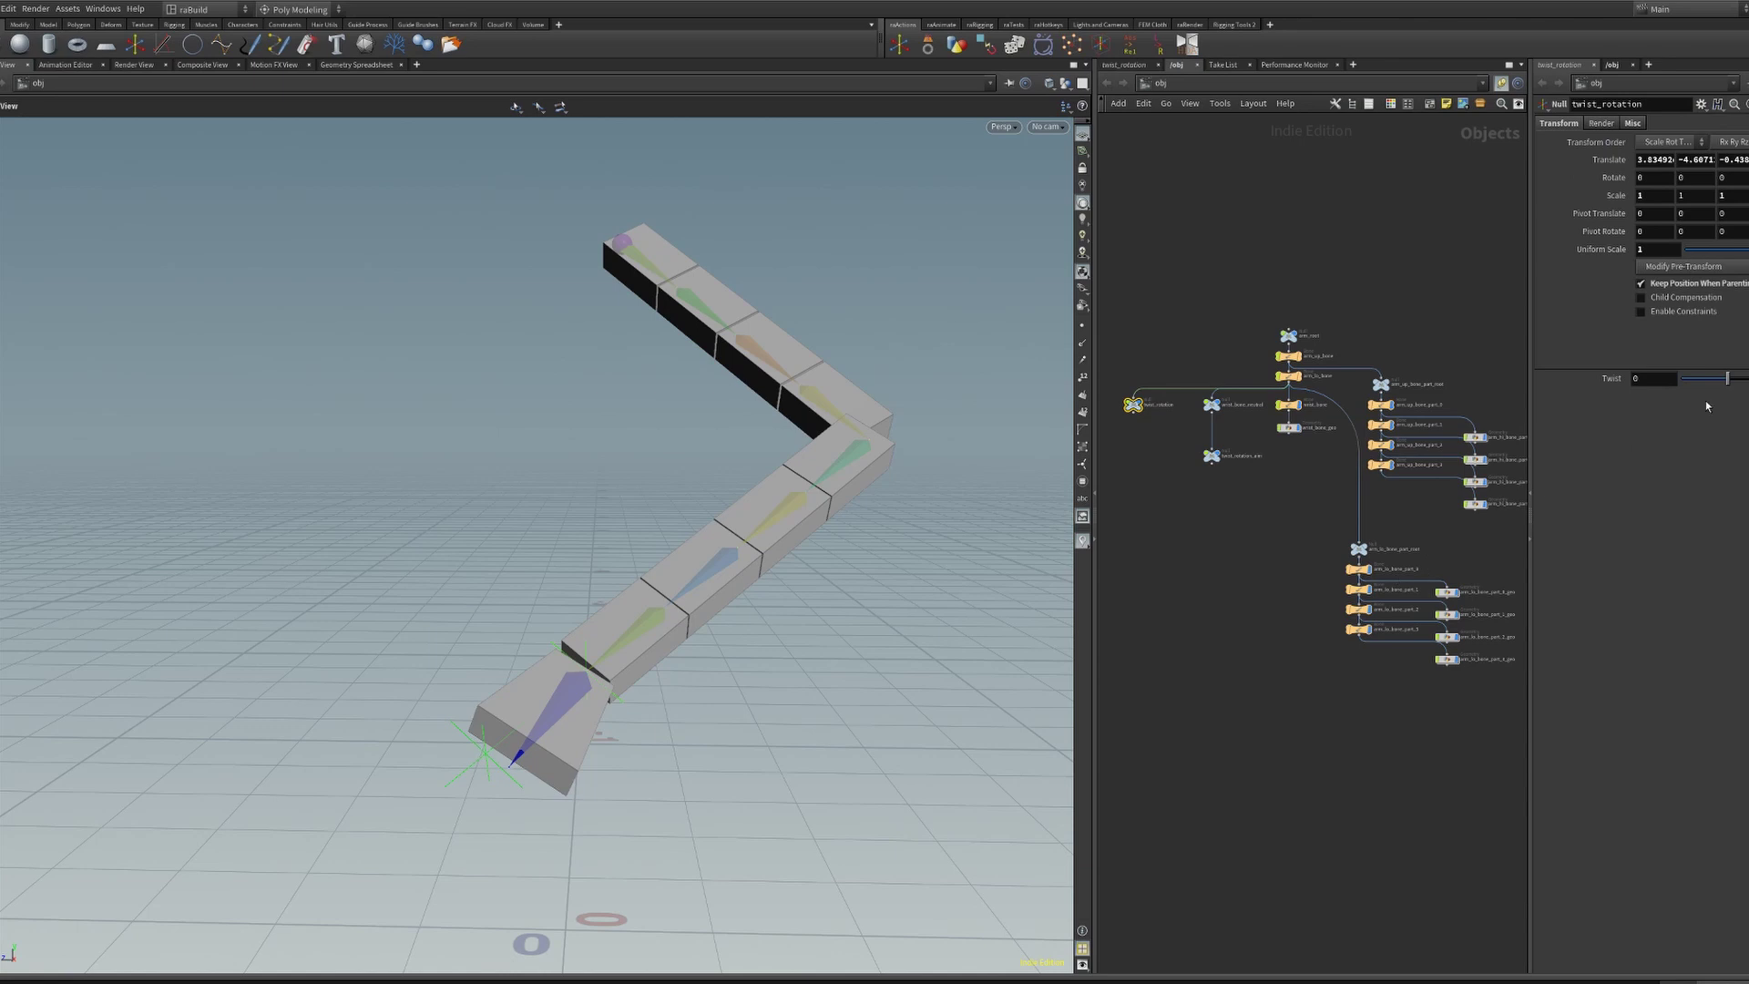
pyautogui.moveTo(1728, 382)
pyautogui.mouseDown()
pyautogui.moveTo(1706, 381)
pyautogui.moveTo(1724, 379)
pyautogui.mouseUp()
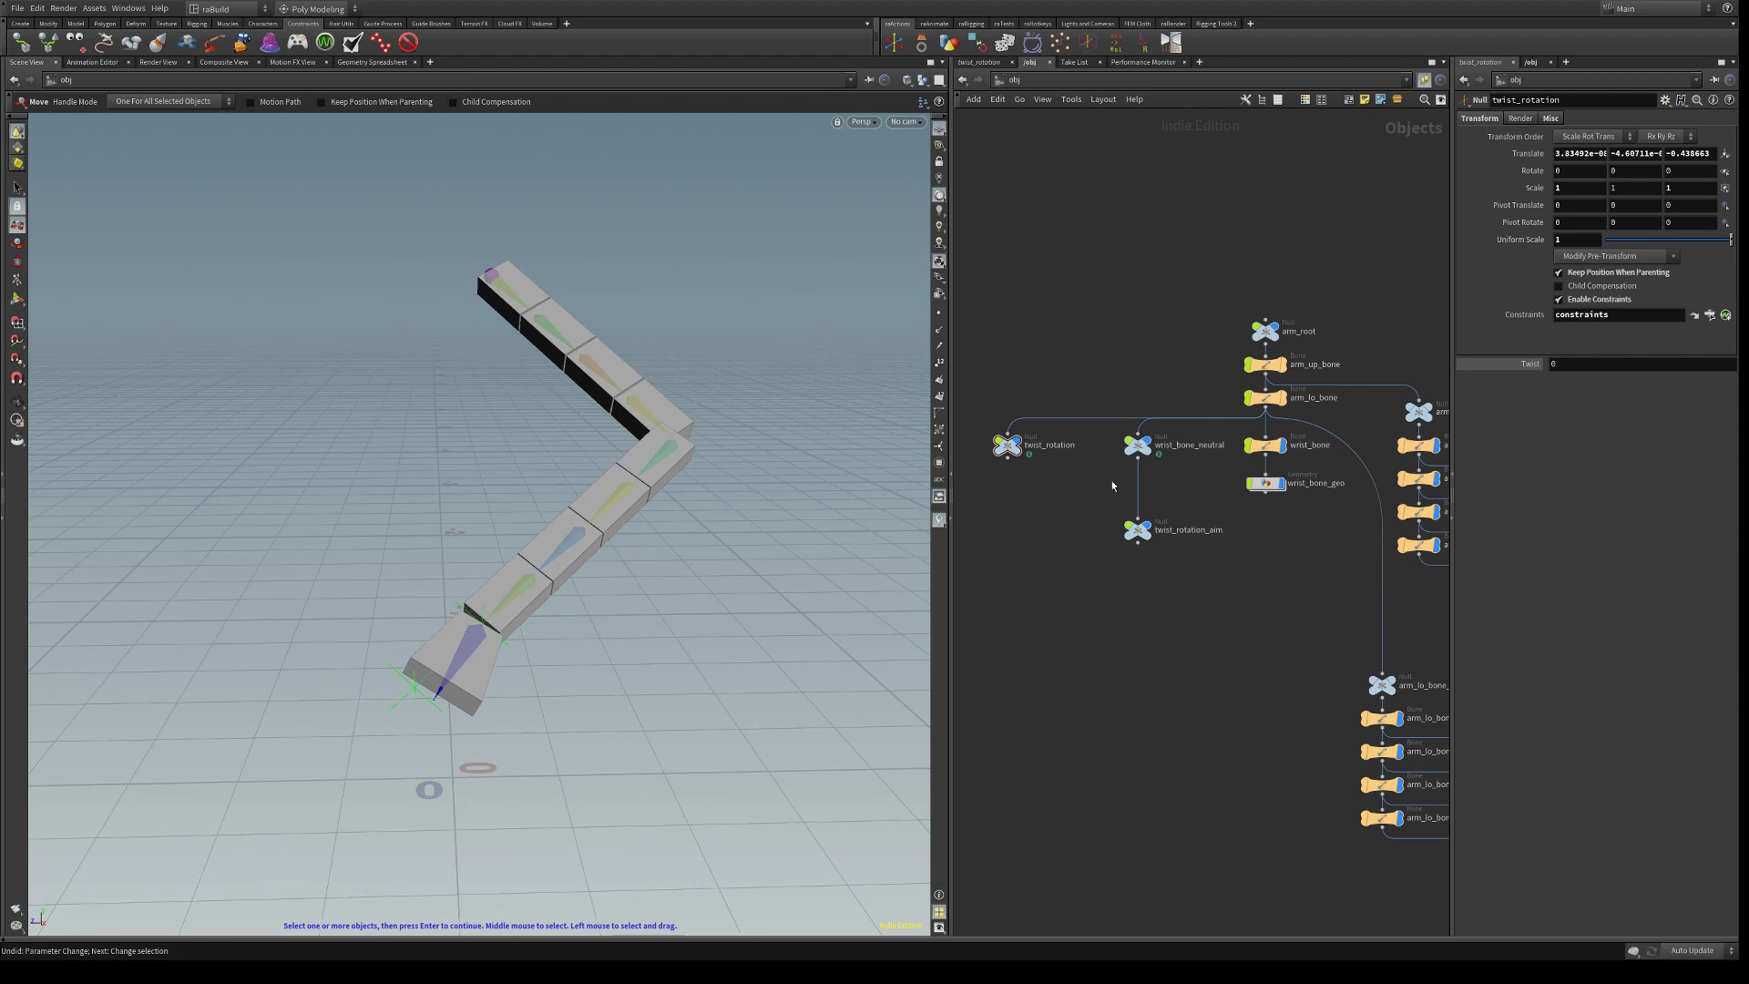
# Set twist_rotation's Twist parameter to the expression vrorigin("../wrist_bone_neutral/","../twist_rotation")[2]
pyautogui.click(1138, 447)
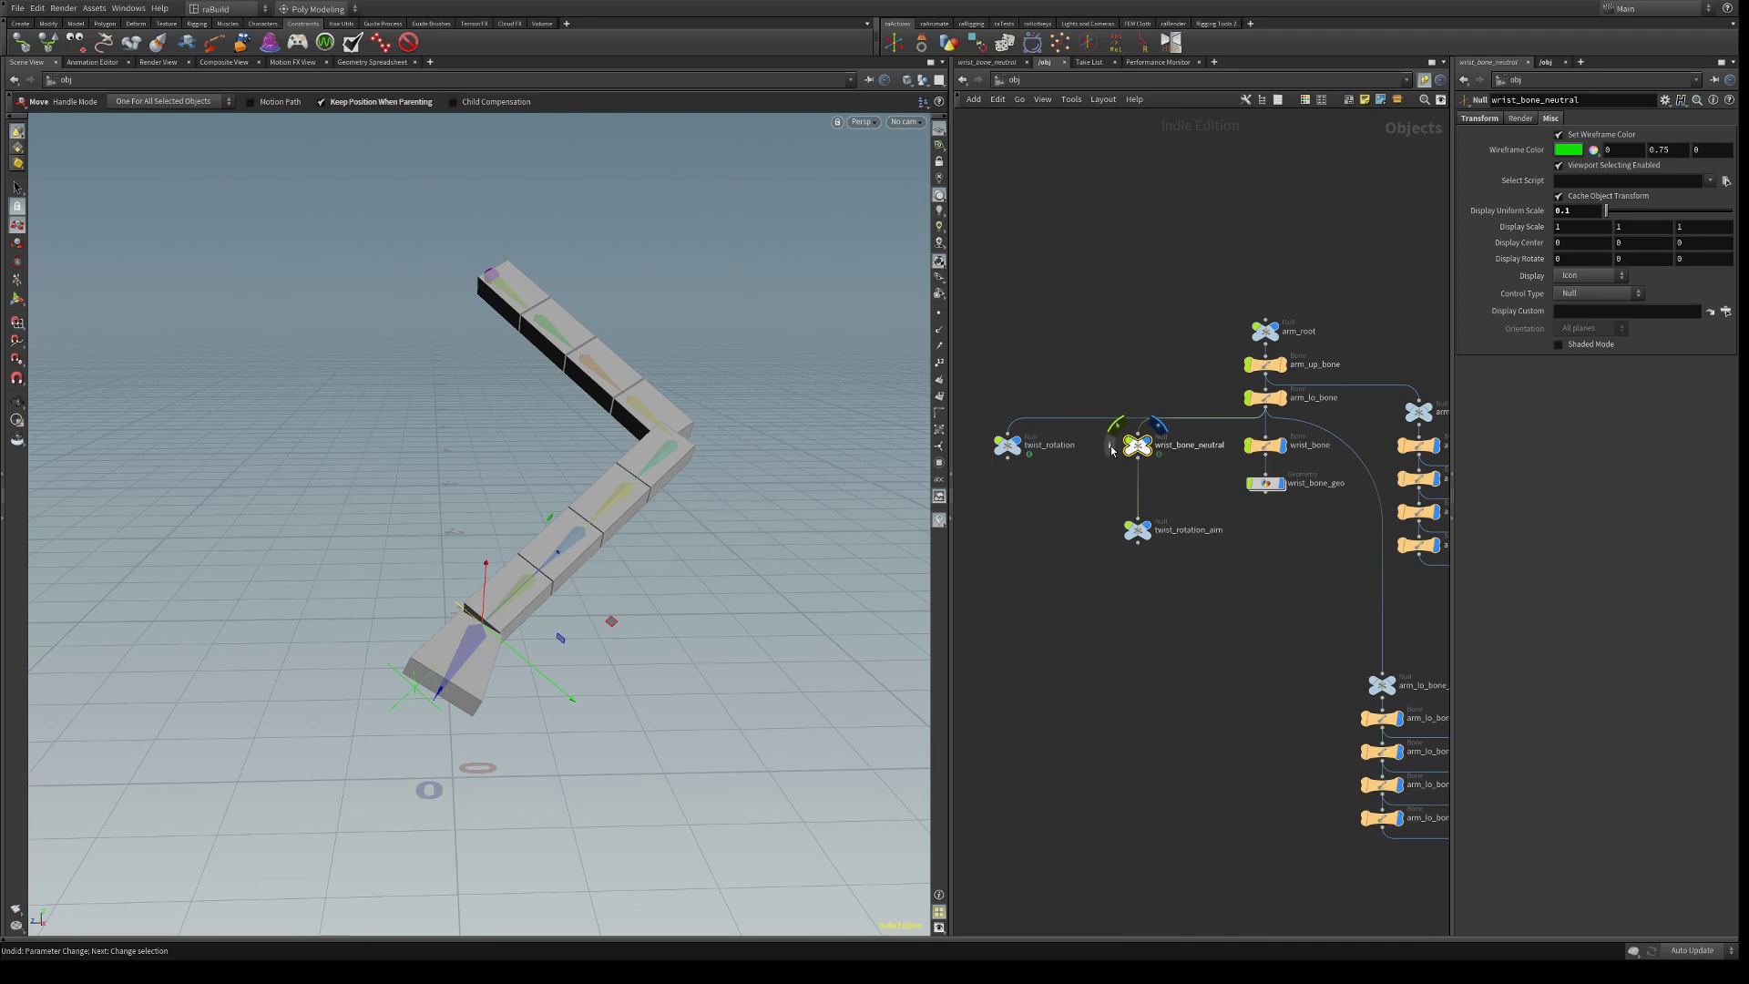
pyautogui.click(1007, 448)
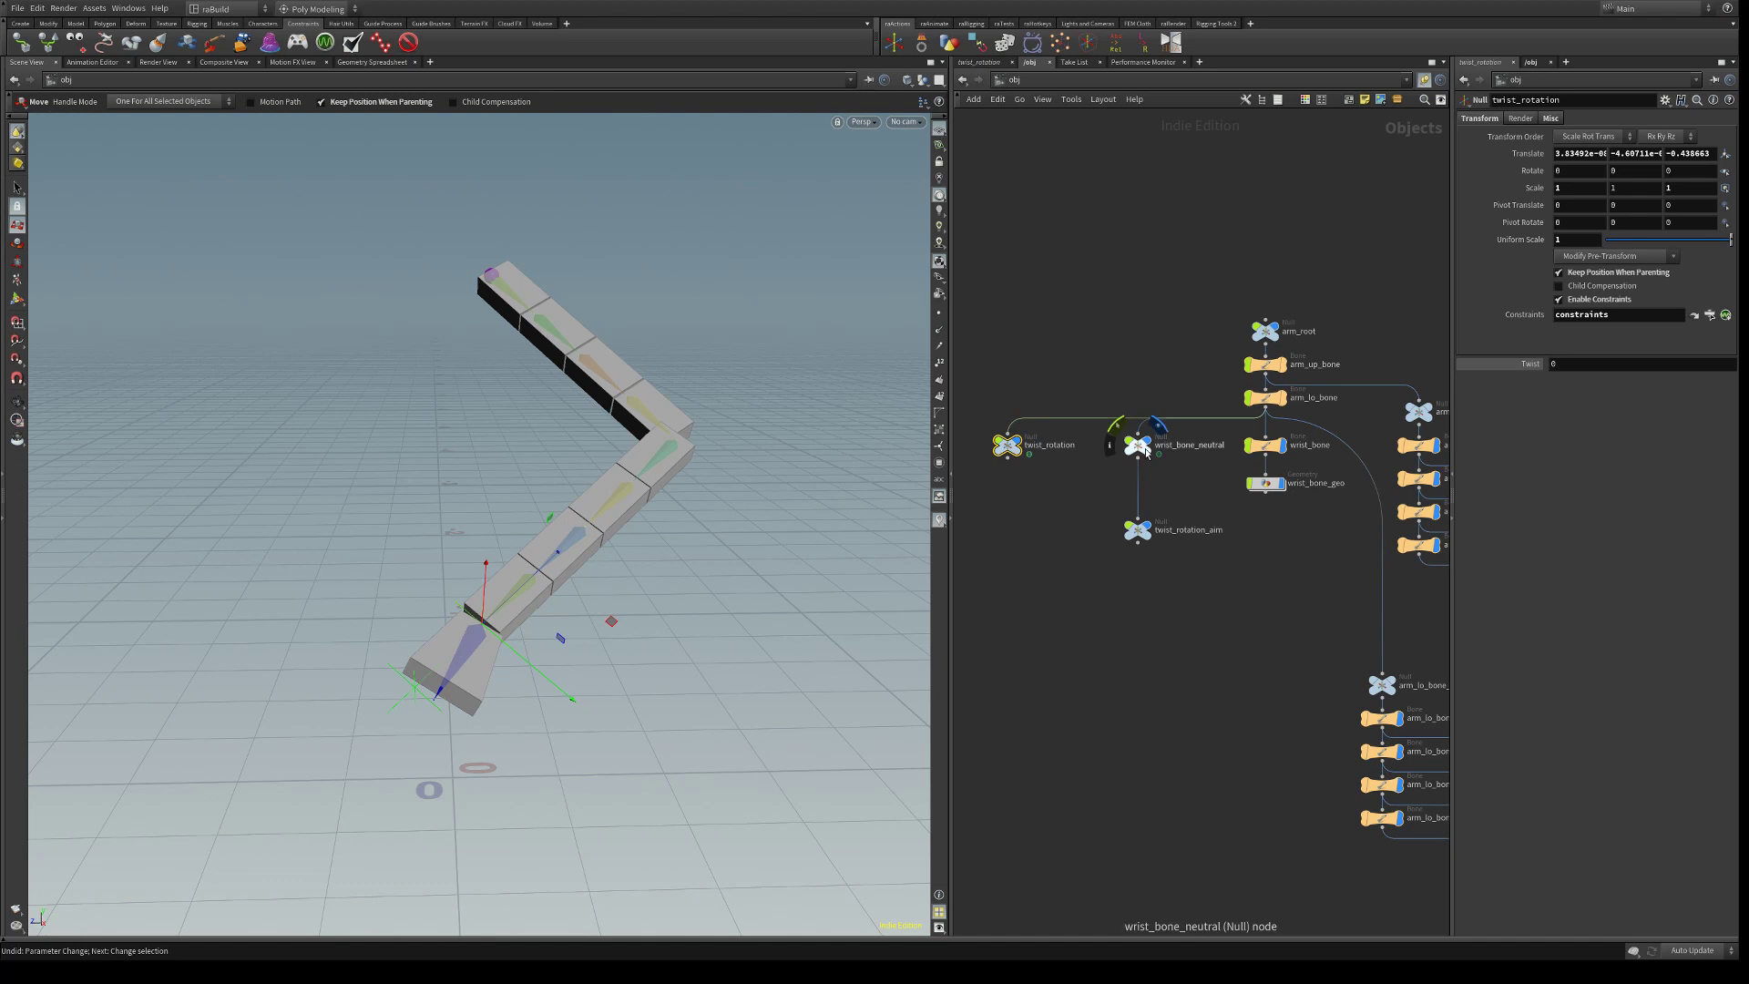
pyautogui.click(1529, 364)
pyautogui.write('vr')
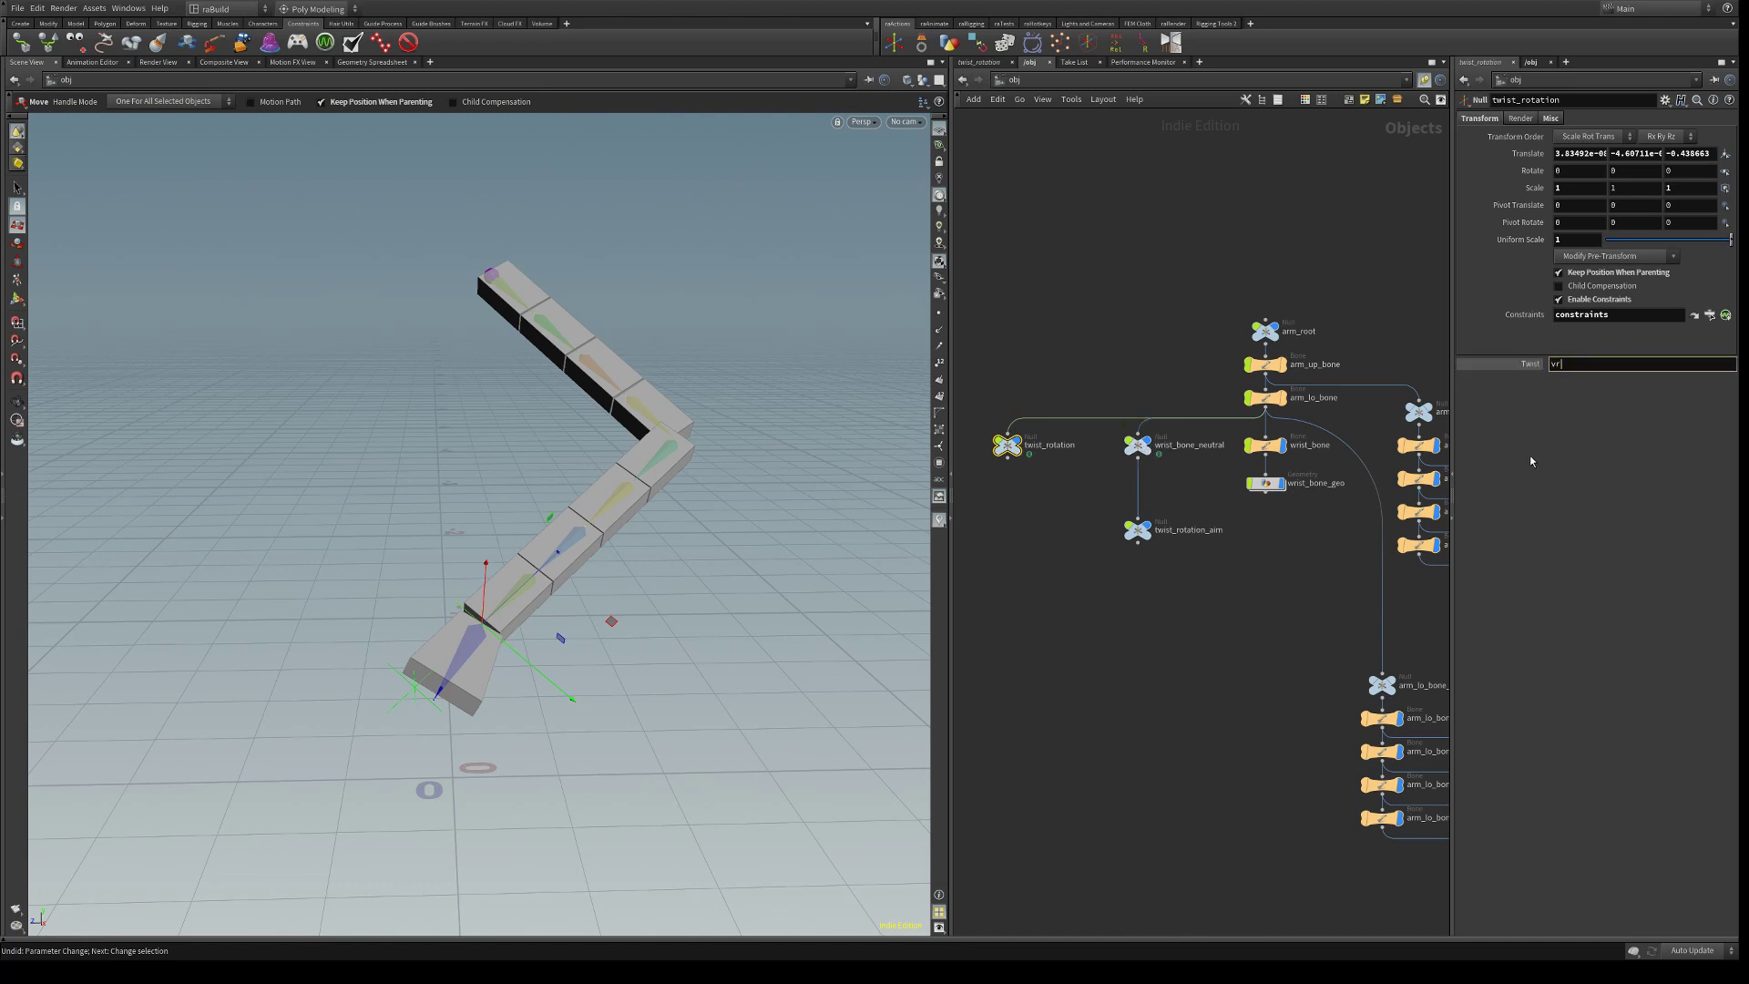
pyautogui.write('origin')
pyautogui.write('("')
pyautogui.write('../')
pyautogui.write('wrist')
pyautogui.write('_bone_neutral/')
pyautogui.write('","../')
pyautogui.write('twist_r')
pyautogui.write('otati')
pyautogui.write('on')
pyautogui.write('"')
pyautogui.write('[2]')
pyautogui.press('Return')
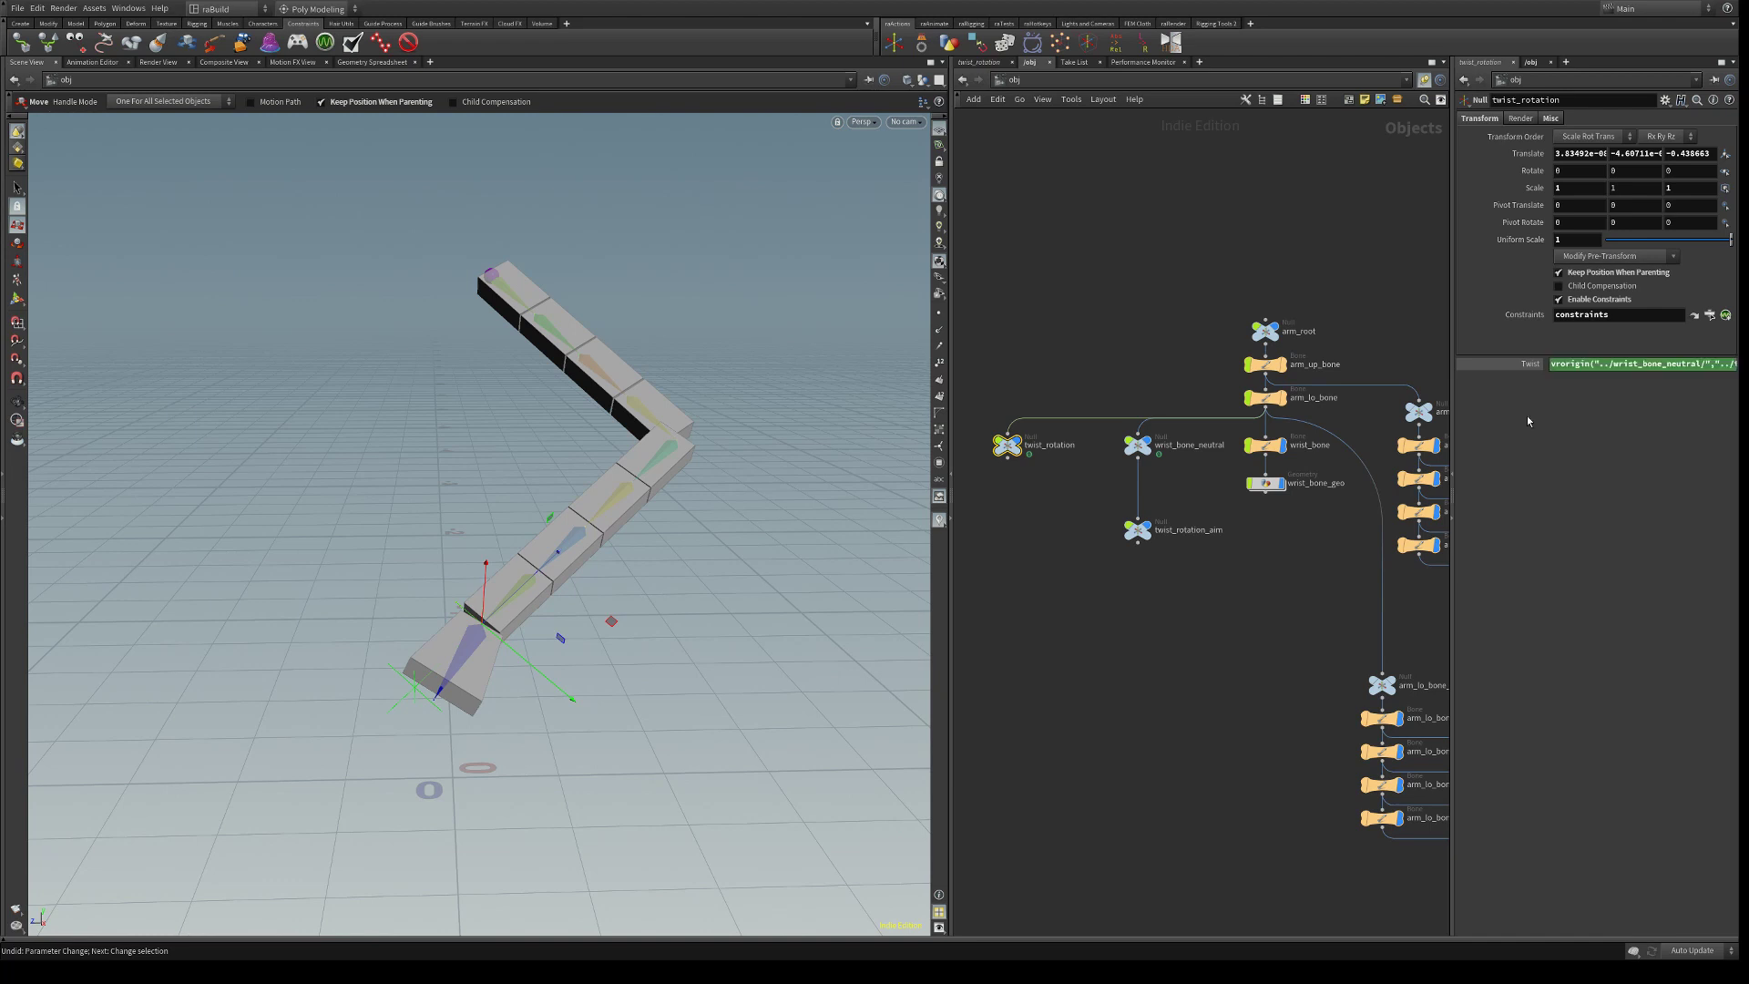
# Test-rotate wrist_bone to check the direction of the forearm twist, and undo the rotation
pyautogui.click(1265, 445)
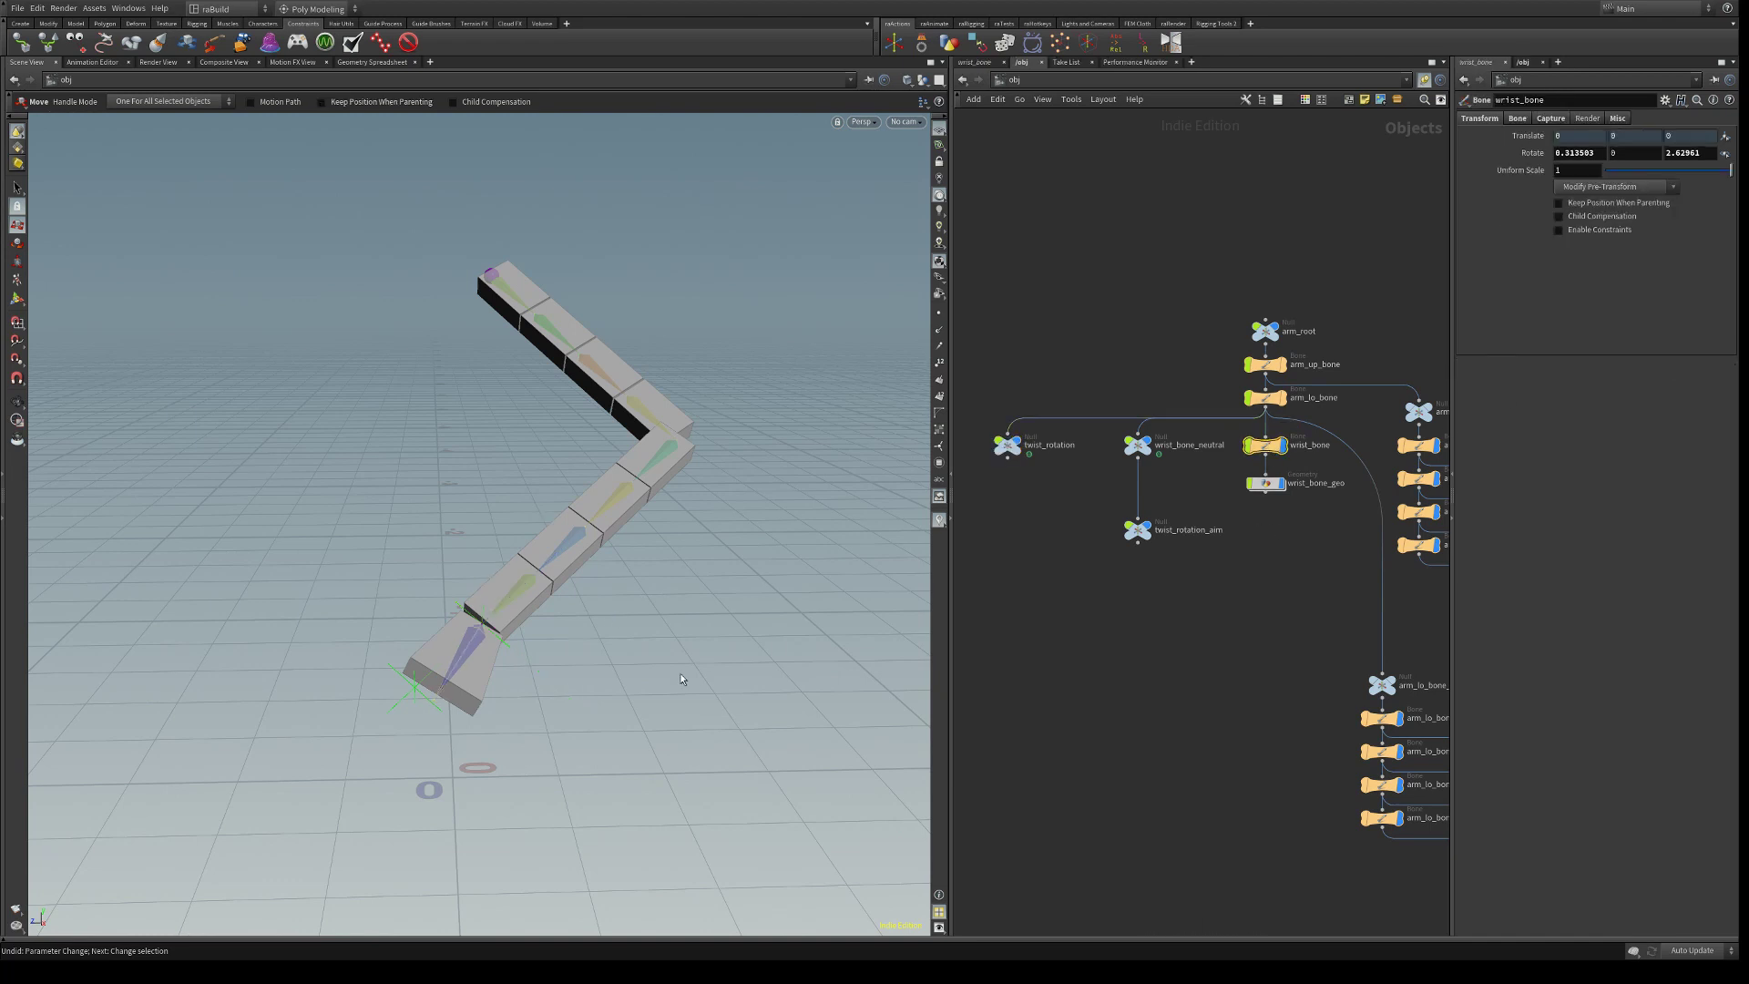
pyautogui.keyDown('alt'); pyautogui.moveTo(680, 675); pyautogui.dragTo(575, 624); pyautogui.keyUp('alt')
pyautogui.press('r')
pyautogui.hotkey('ctrl', 'z')
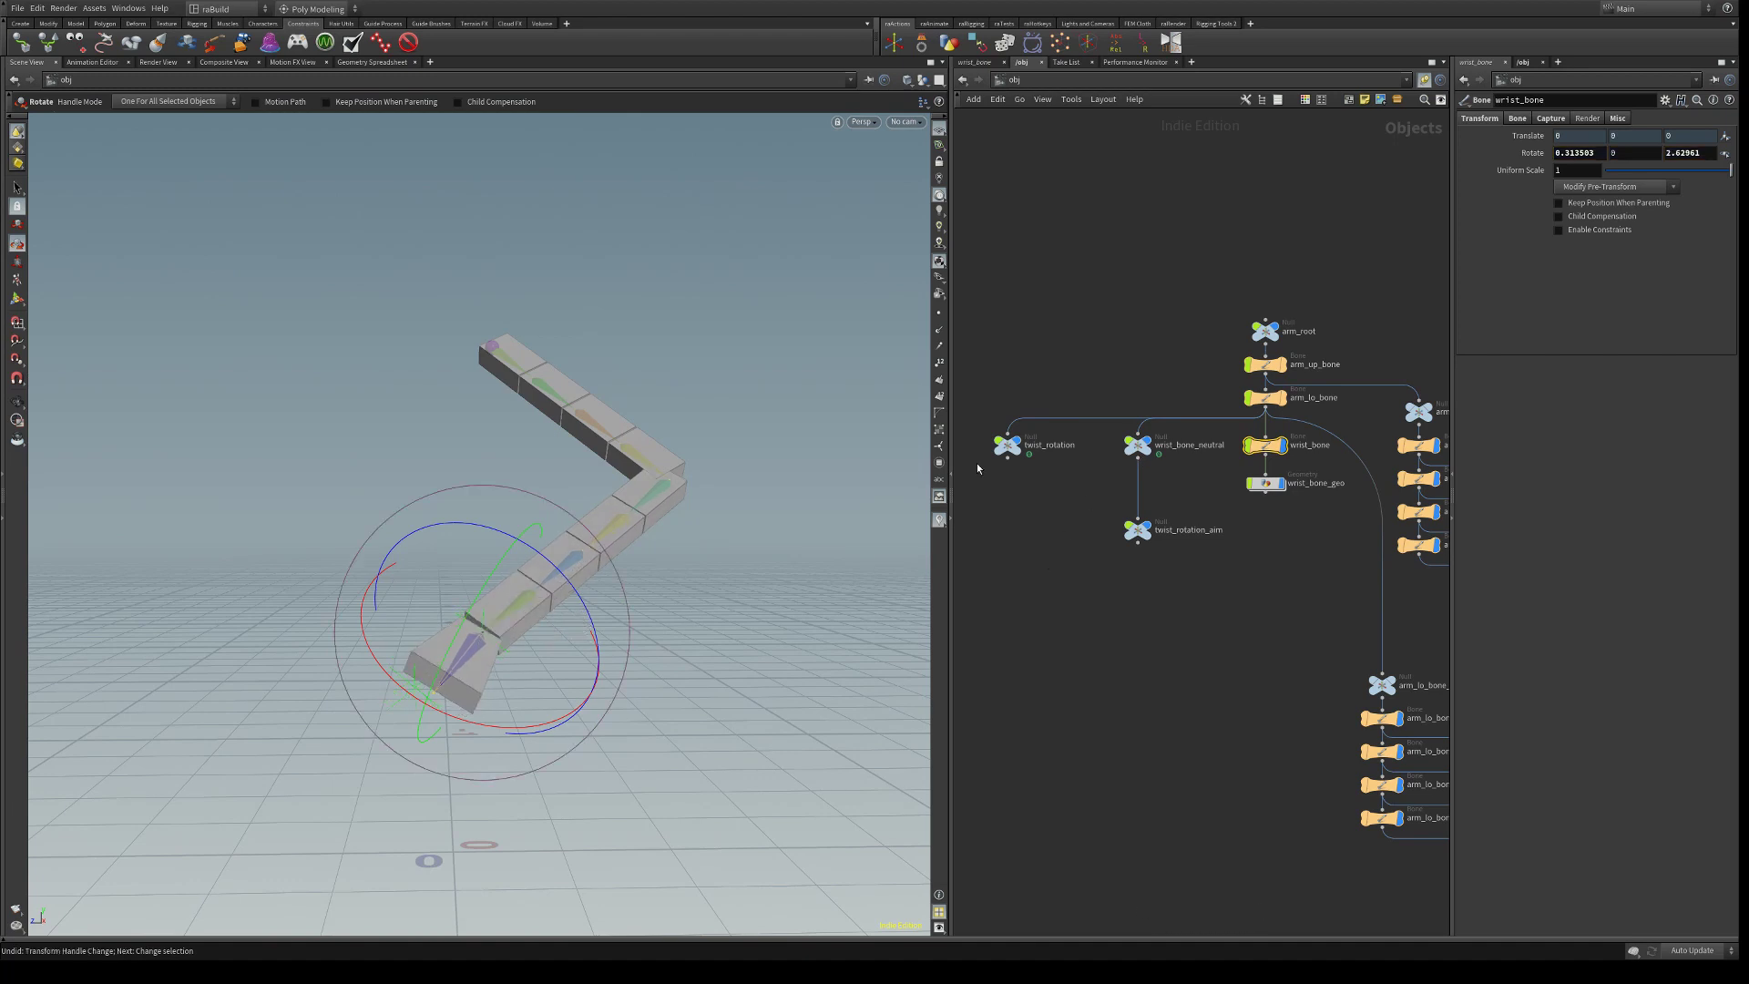
# Negate the vrorigin expression in twist_rotation's Twist parameter by adding a minus sign in front
pyautogui.click(1006, 444)
pyautogui.click(1565, 365)
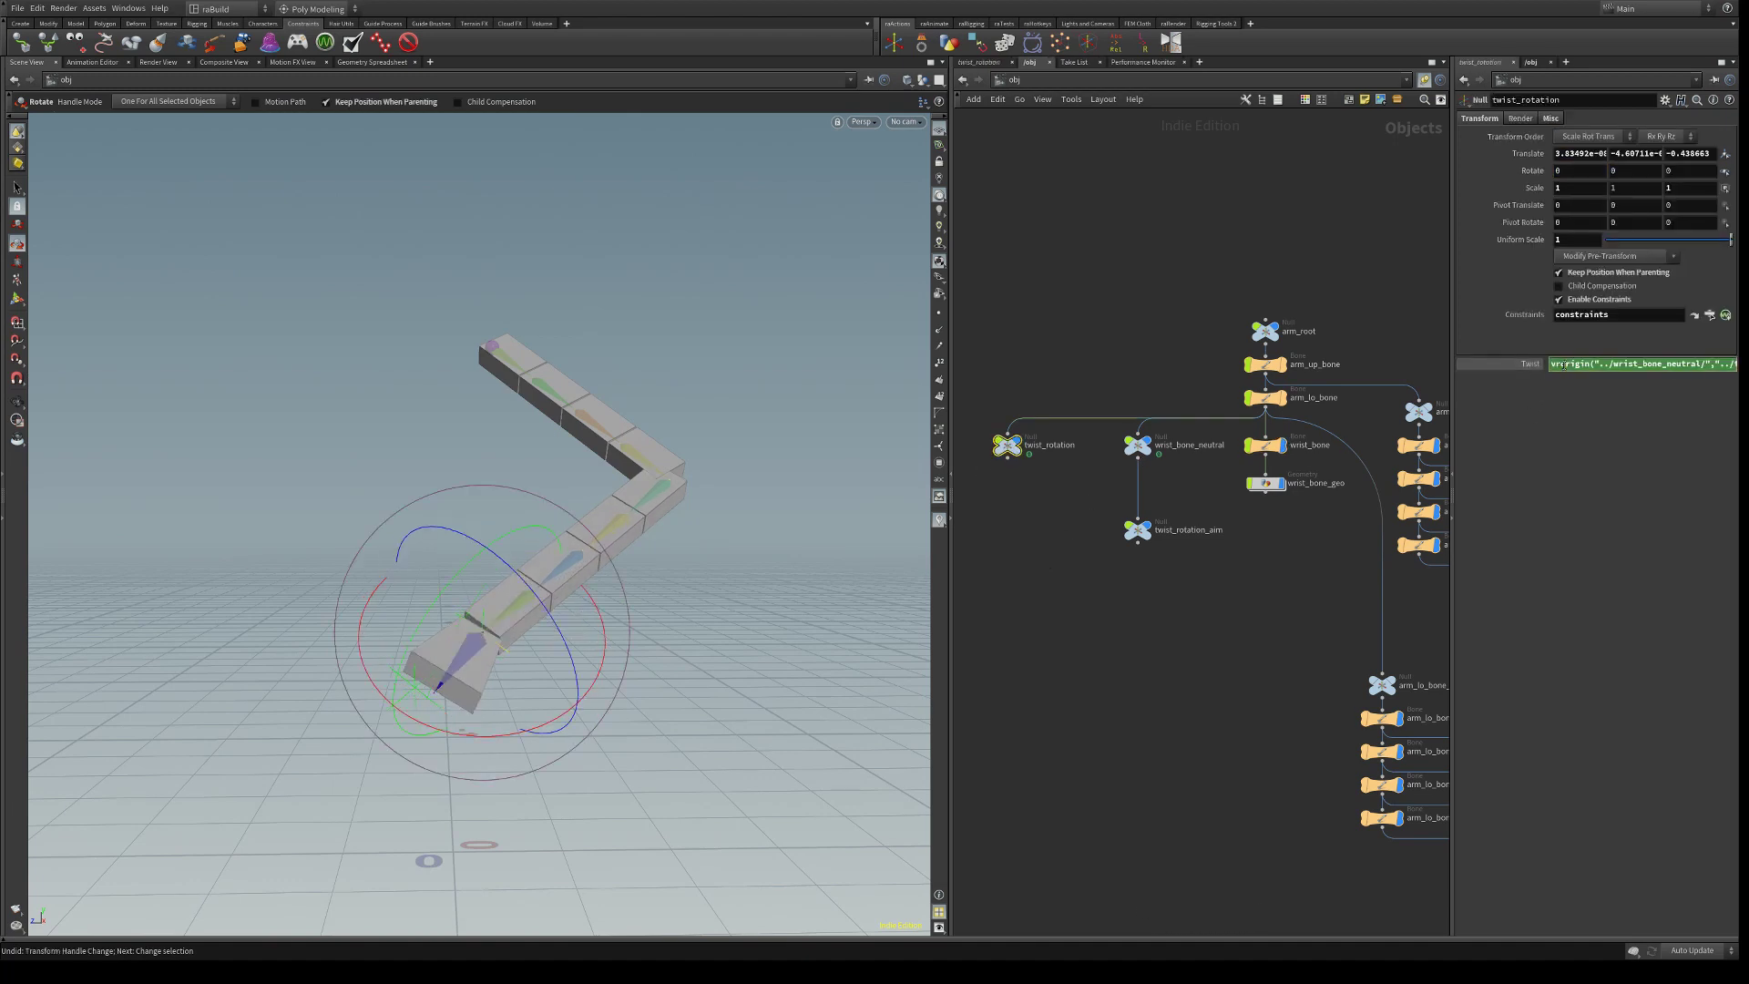
pyautogui.press('Home')
pyautogui.write('-')
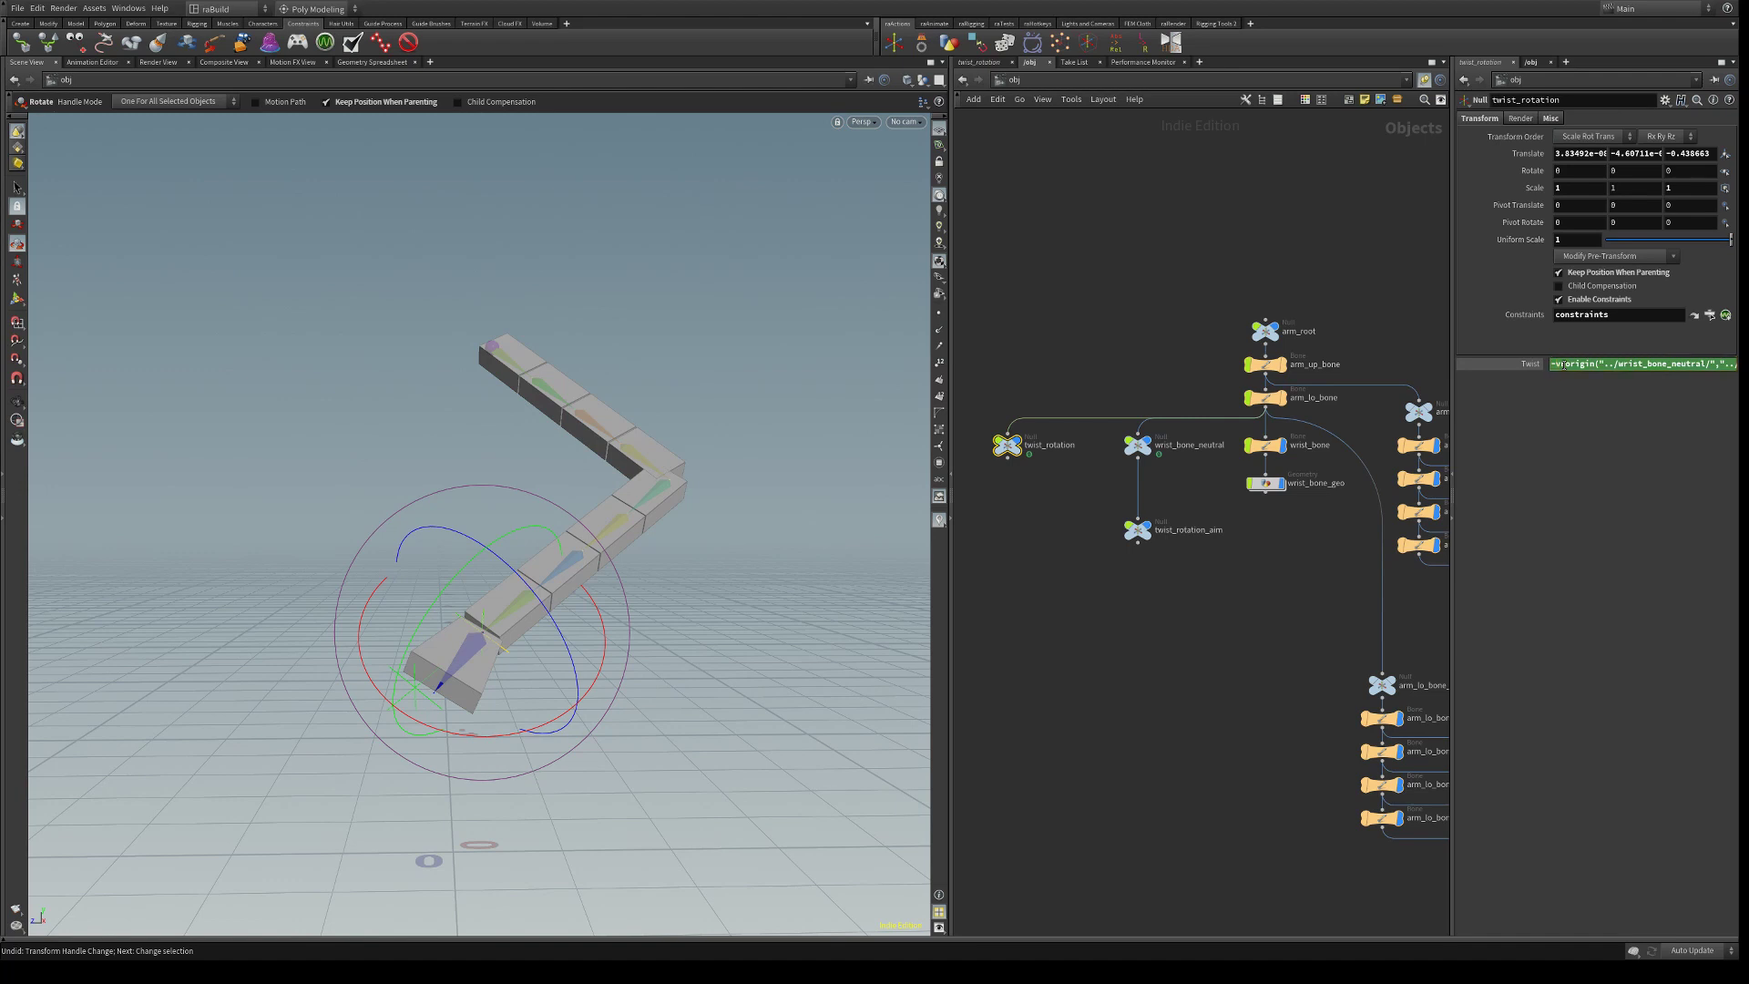
# Test the negated twist expression by rotating wrist_bone, undoing each test rotation
pyautogui.click(1271, 446)
pyautogui.moveTo(565, 581); pyautogui.dragTo(569, 586)
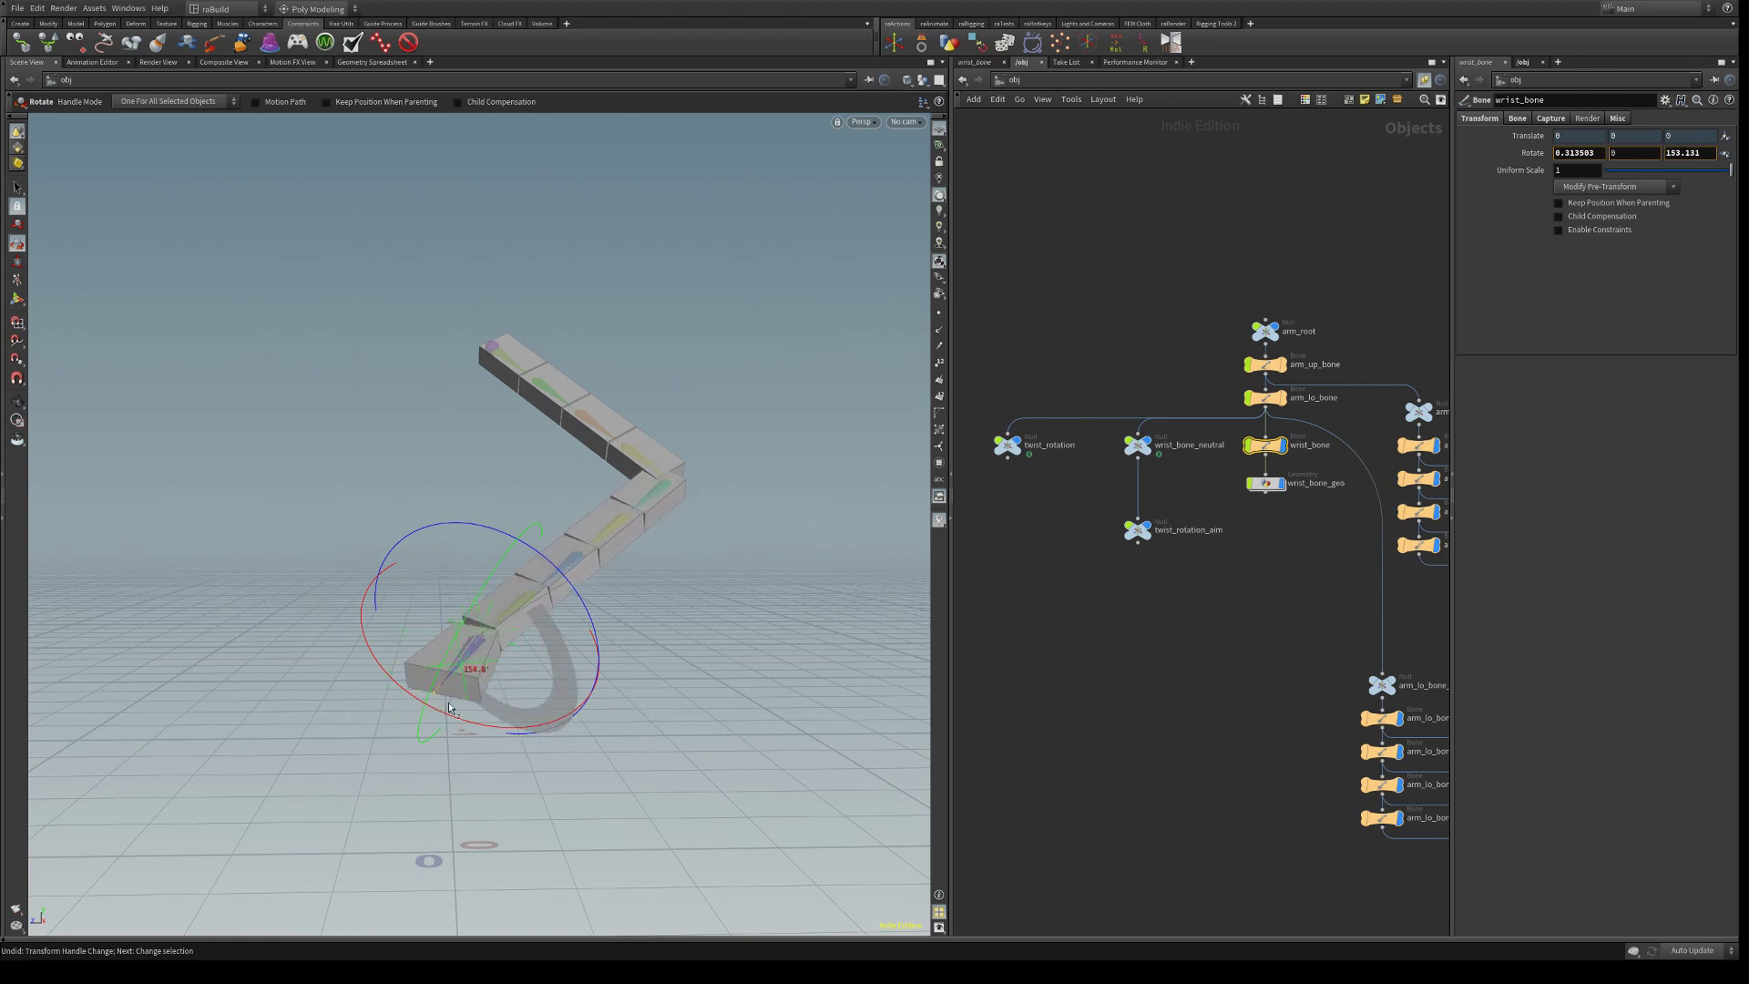
pyautogui.moveTo(409, 624); pyautogui.dragTo(142, 679)
pyautogui.hotkey('ctrl', 'z')
pyautogui.moveTo(560, 574); pyautogui.dragTo(550, 728)
pyautogui.hotkey('ctrl', 'z')
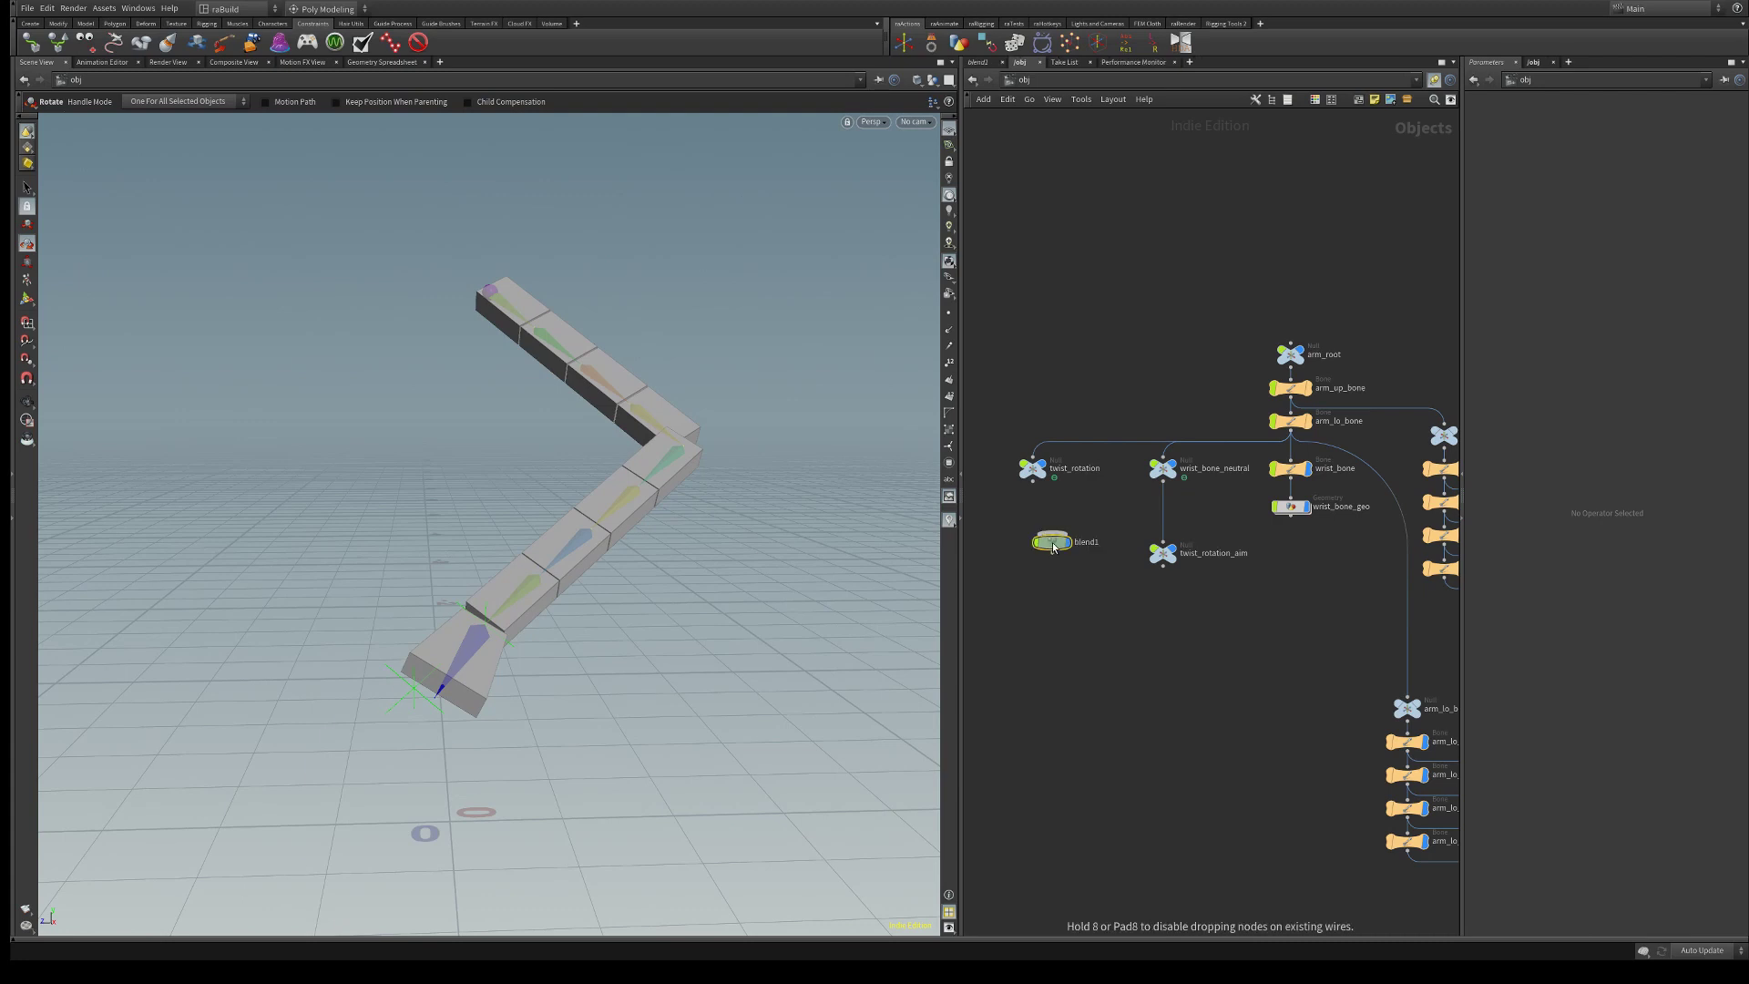
# Place a Blend object below twist_rotation and connect wrist_bone_neutral and twist_rotation as its inputs
pyautogui.click(1052, 543)
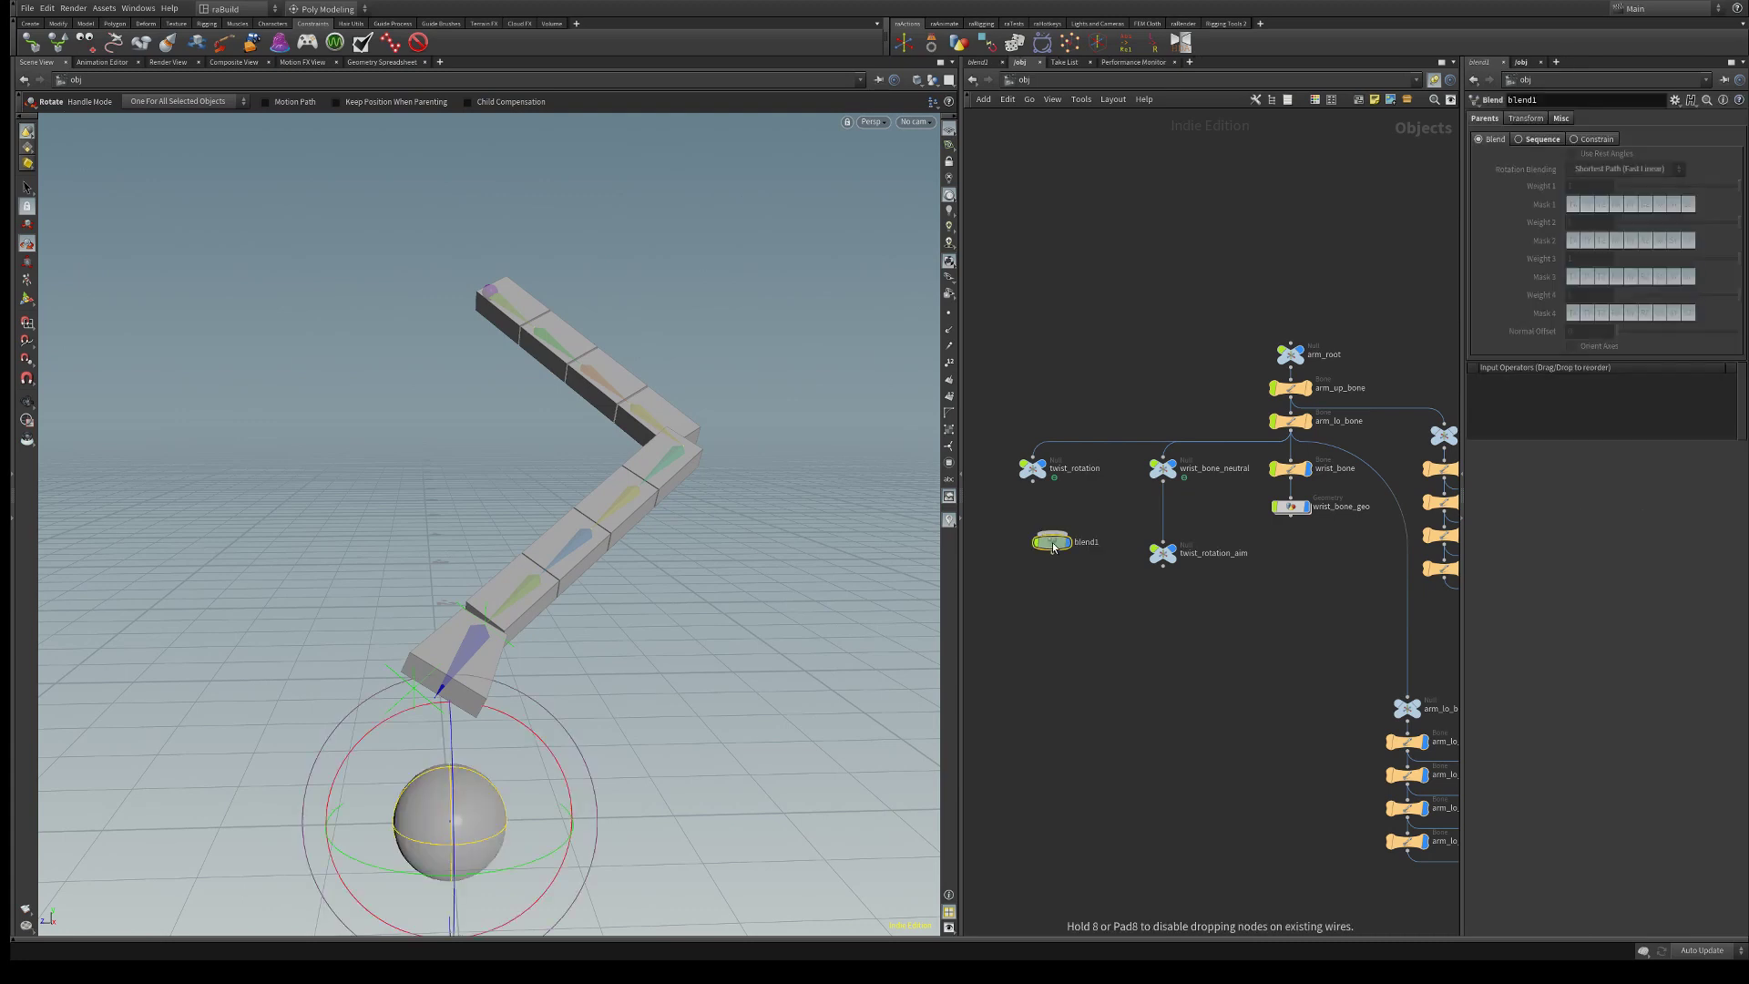
pyautogui.moveTo(1053, 548); pyautogui.dragTo(1164, 482)
pyautogui.moveTo(1054, 477); pyautogui.dragTo(1082, 571)
pyautogui.keyDown('alt'); pyautogui.moveTo(555, 613); pyautogui.dragTo(577, 593); pyautogui.keyUp('alt')
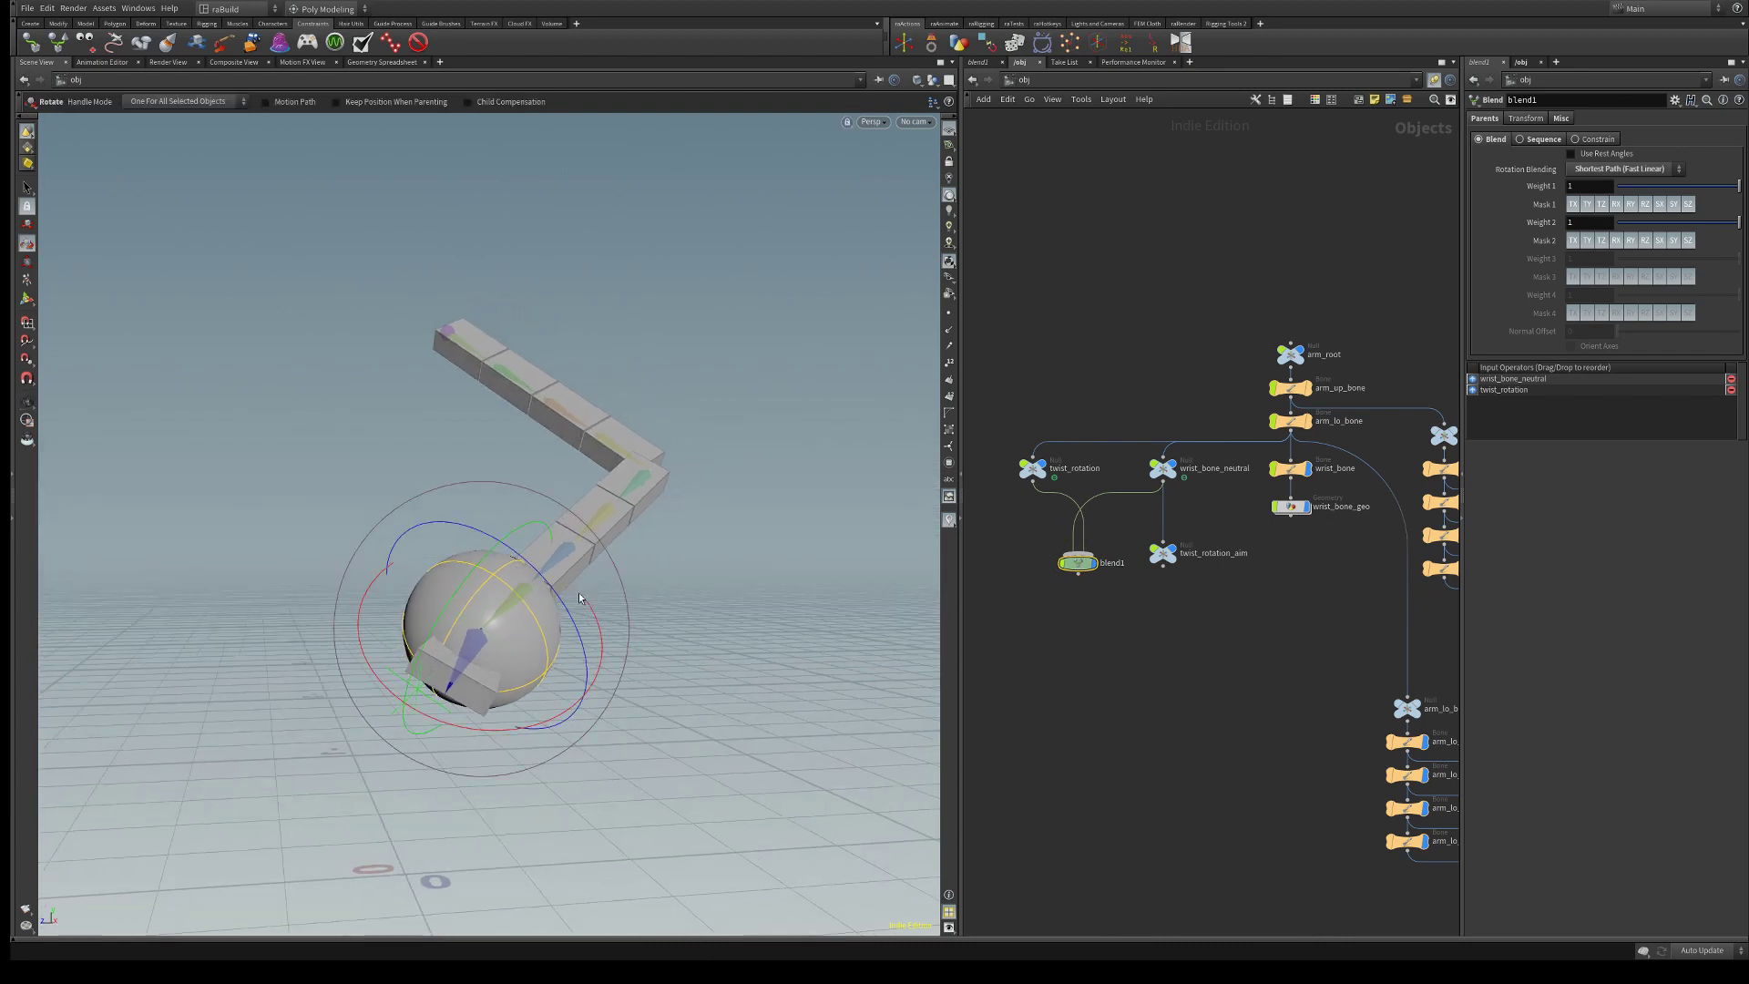
pyautogui.keyDown('alt'); pyautogui.moveTo(816, 583); pyautogui.dragTo(836, 579); pyautogui.keyUp('alt')
# Examine wrist_bone_neutral and the Twist expression of twist_rotation in their parameters
pyautogui.click(1163, 468)
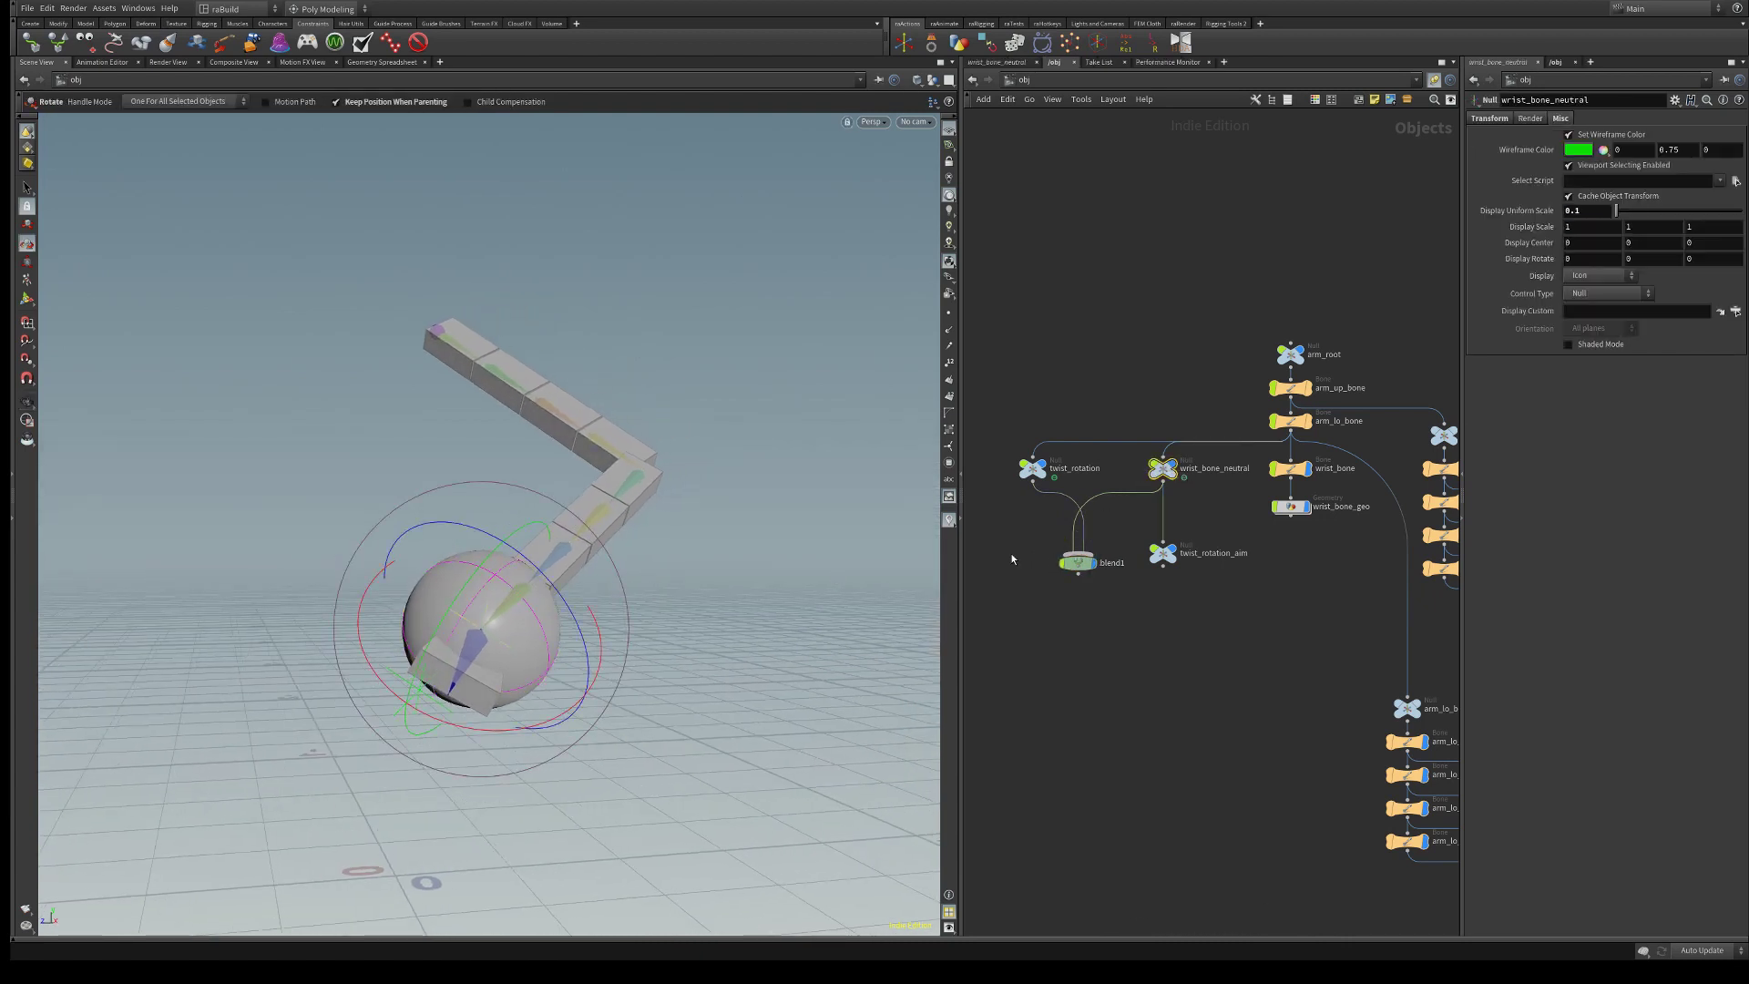
pyautogui.click(1054, 478)
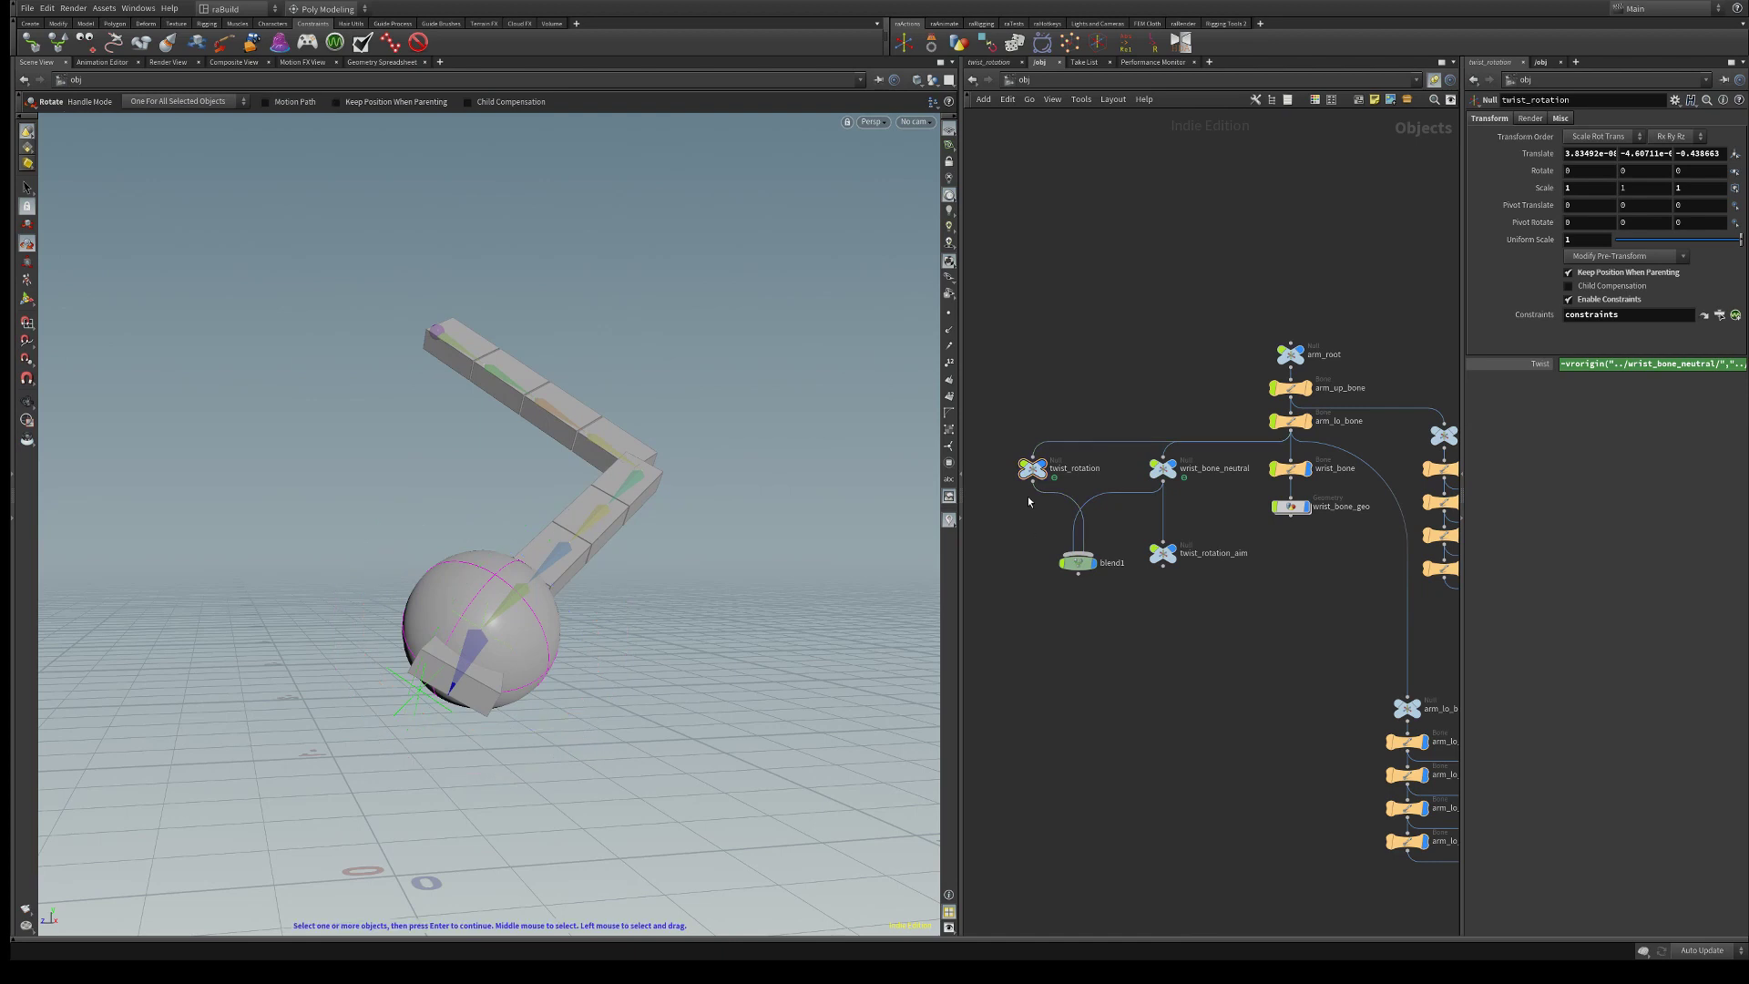
pyautogui.click(1035, 466)
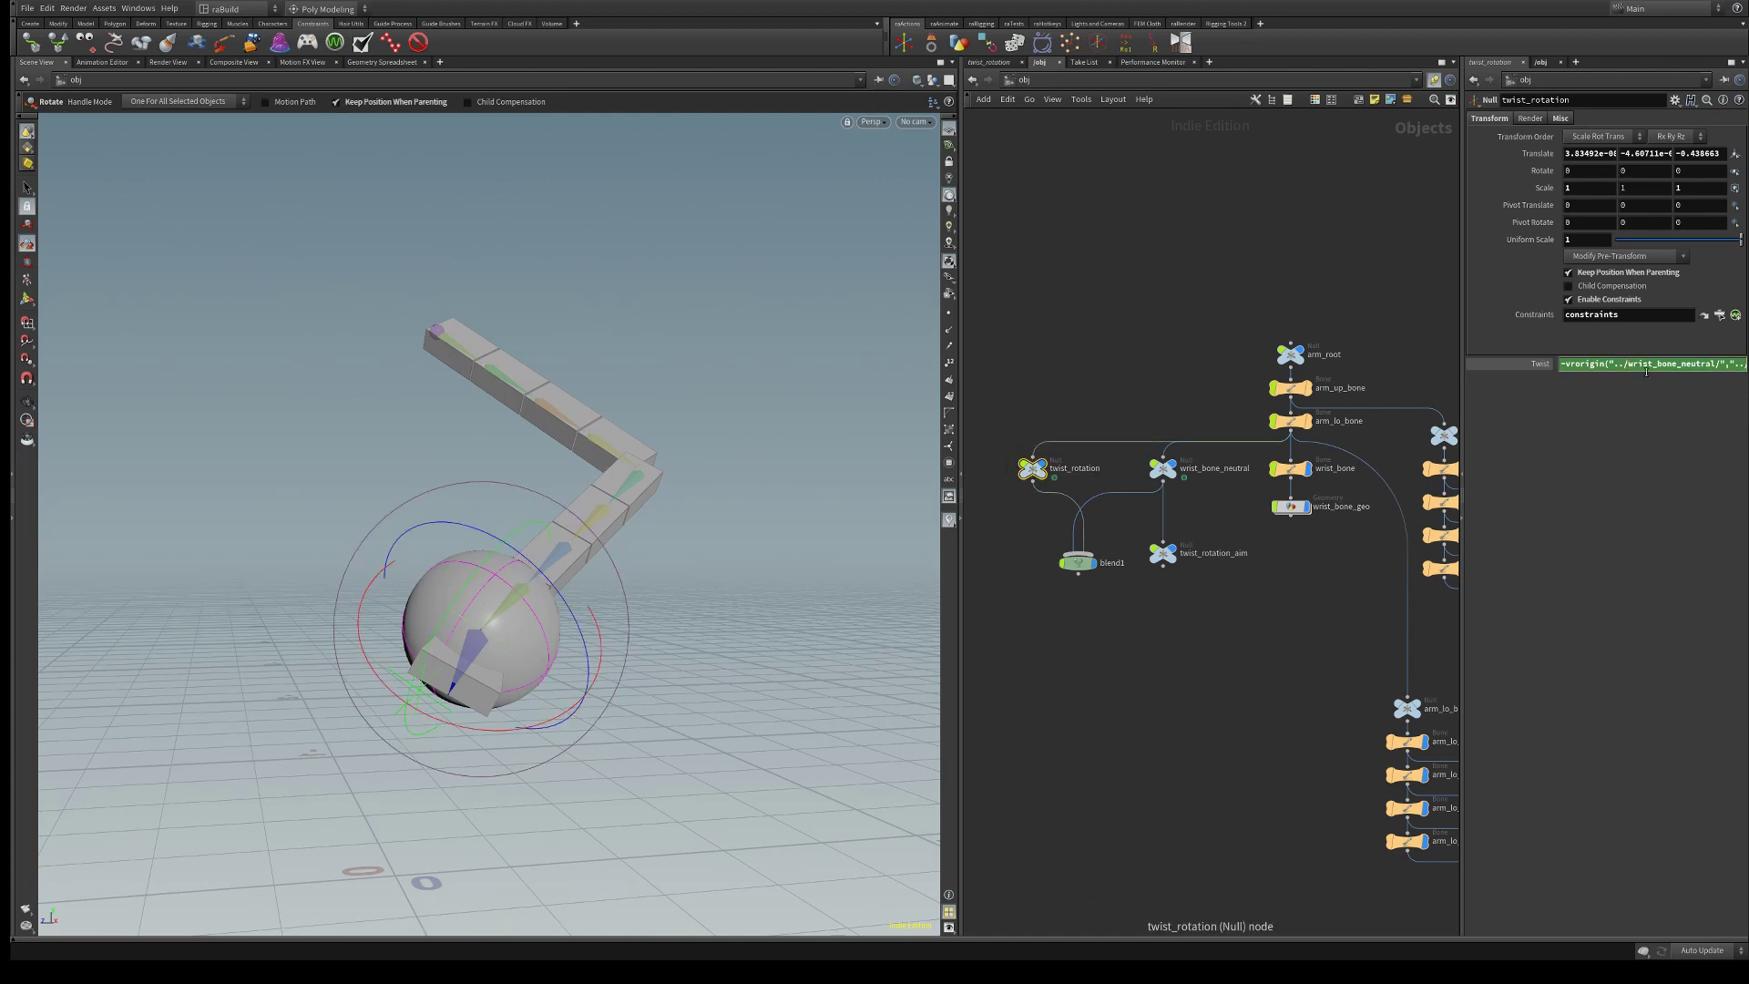
pyautogui.press('Right')
pyautogui.press('Right')
pyautogui.press('Right')
pyautogui.press('Right')
pyautogui.press('Right')
pyautogui.press('Right')
pyautogui.press('Right')
pyautogui.press('Right')
pyautogui.press('Right')
pyautogui.press('Right')
pyautogui.press('Right')
pyautogui.press('Right')
pyautogui.press('Right')
pyautogui.press('Right')
# Rename the new Blend object twist_blend
pyautogui.doubleClick(1112, 562)
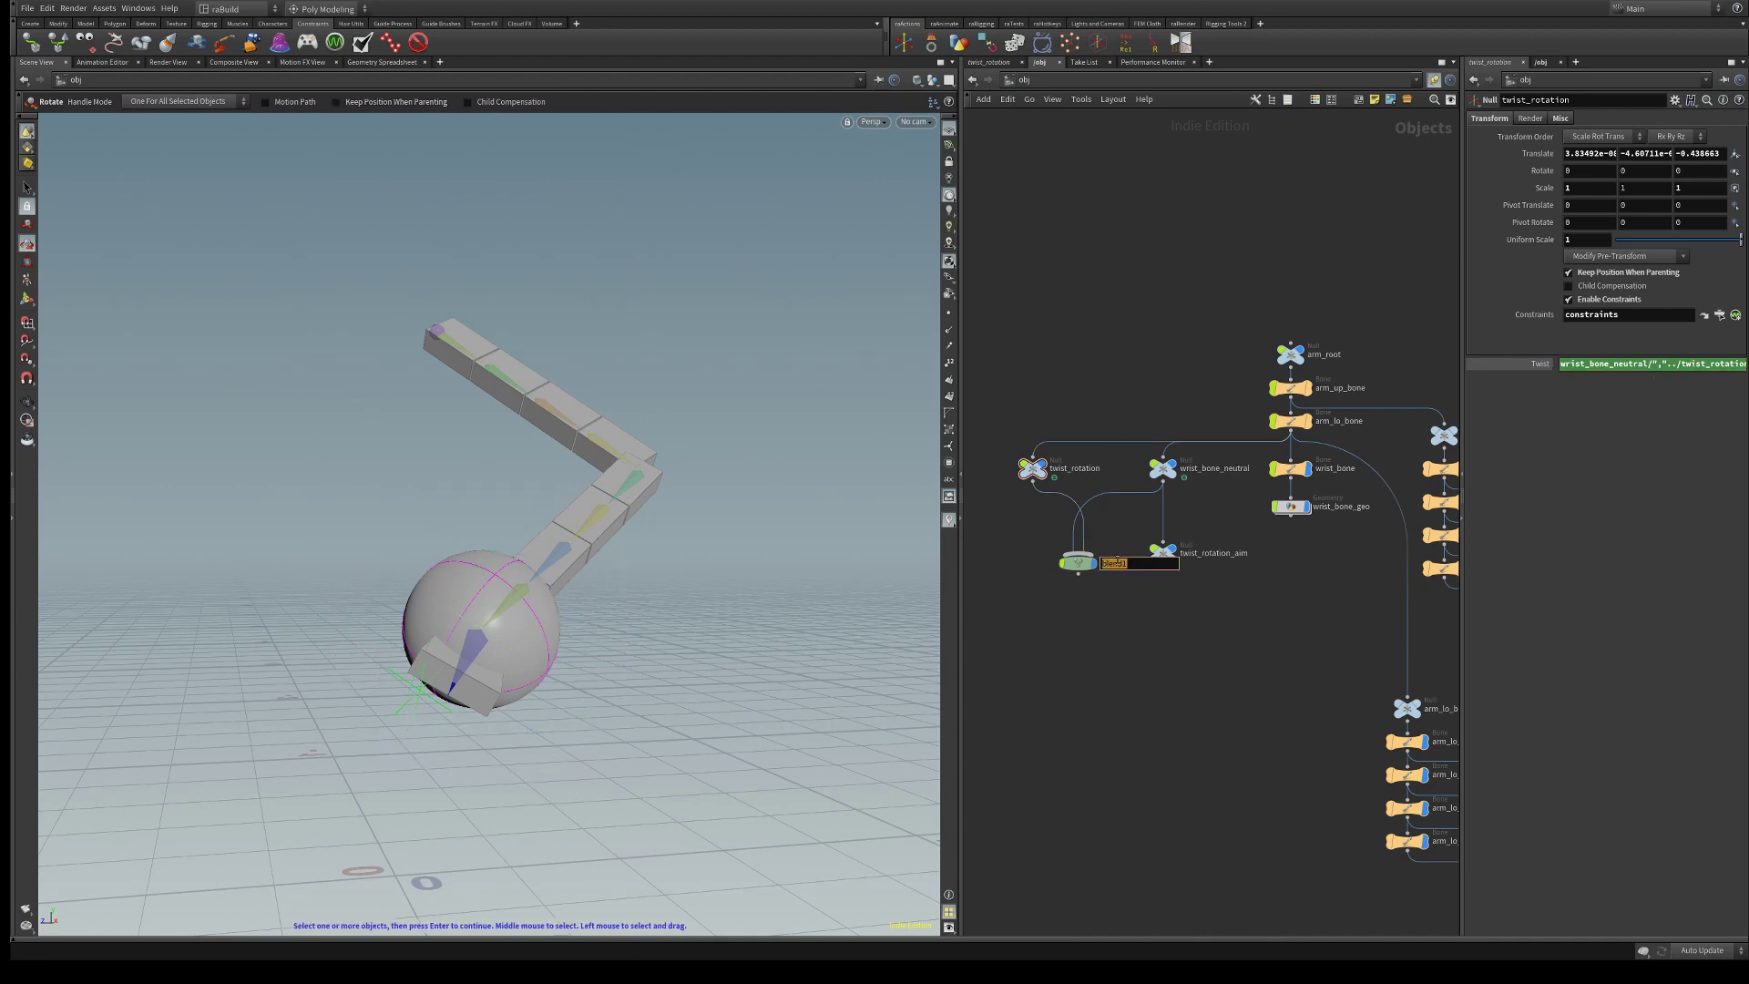
pyautogui.write('twist_blend')
pyautogui.press('Return')
# Switch twist_rotation's Twist parameter from showing its expression to showing its evaluated value
pyautogui.click(1033, 468)
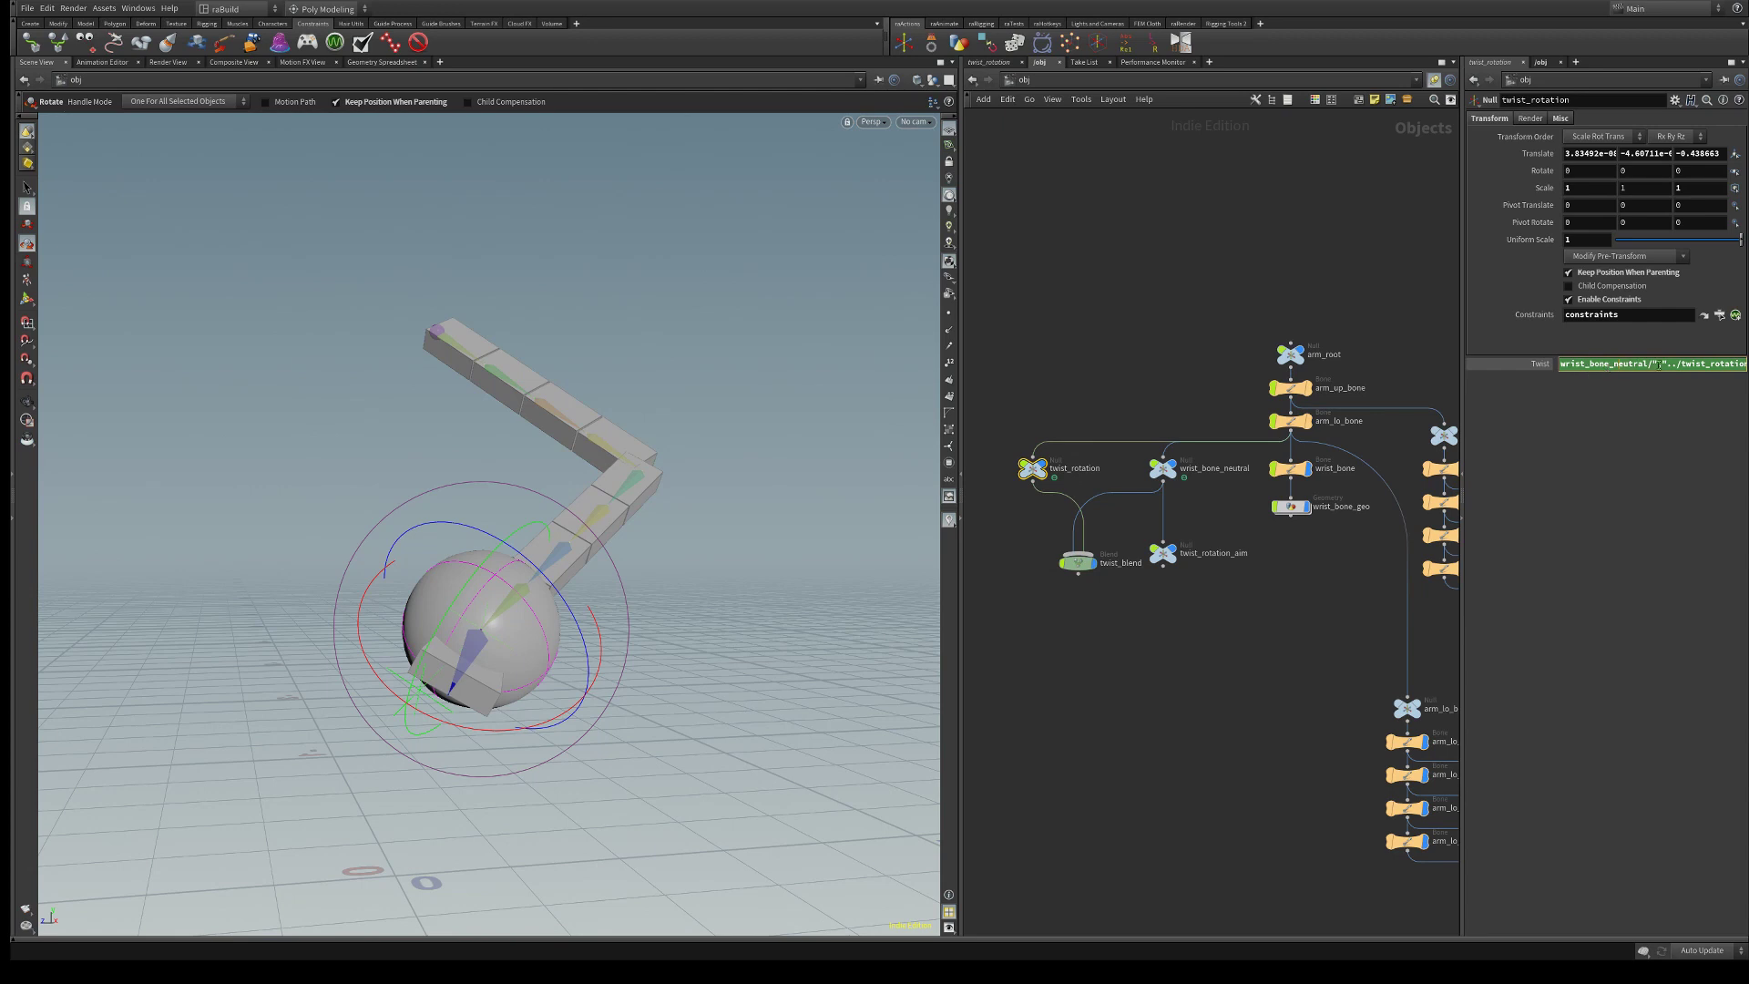
pyautogui.hotkey('shift', 'End')
pyautogui.write('twist_blend')
pyautogui.press('Return')
pyautogui.click(1548, 366)
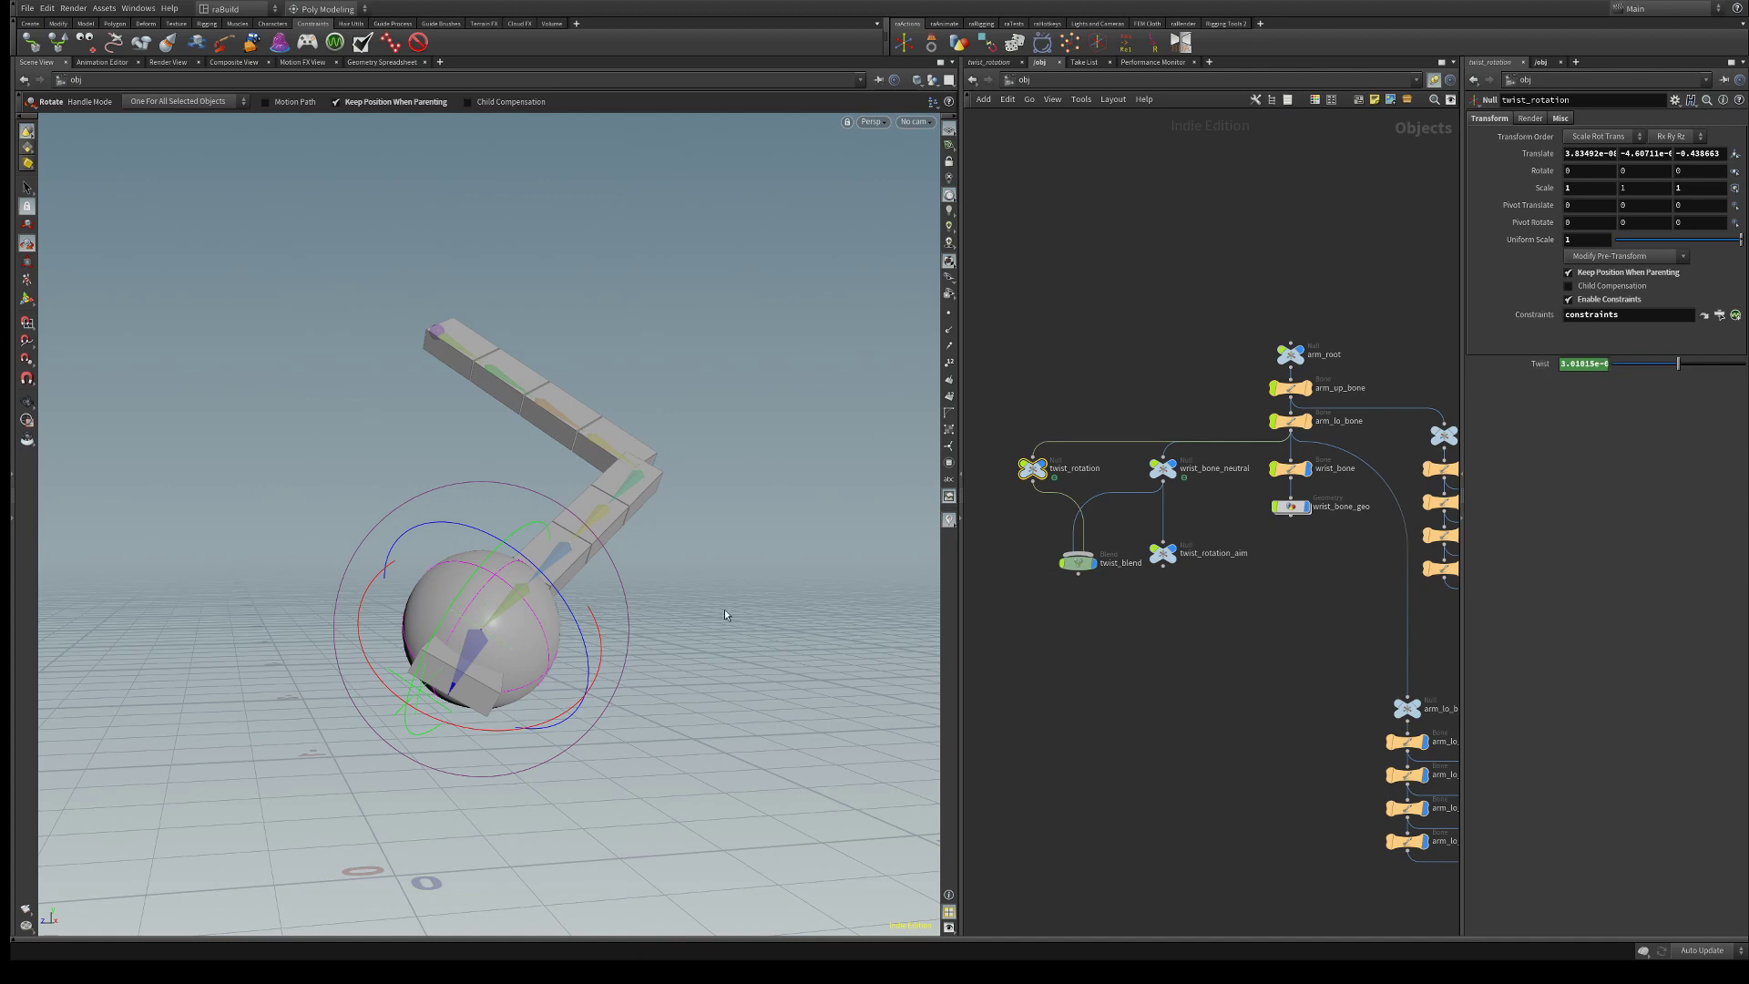
# Rotate wrist_bone about its Z axis to about 26.66 degrees and turn off the display of twist_blend
pyautogui.keyDown('alt'); pyautogui.moveTo(563, 616); pyautogui.dragTo(594, 569); pyautogui.keyUp('alt')
pyautogui.press('r')
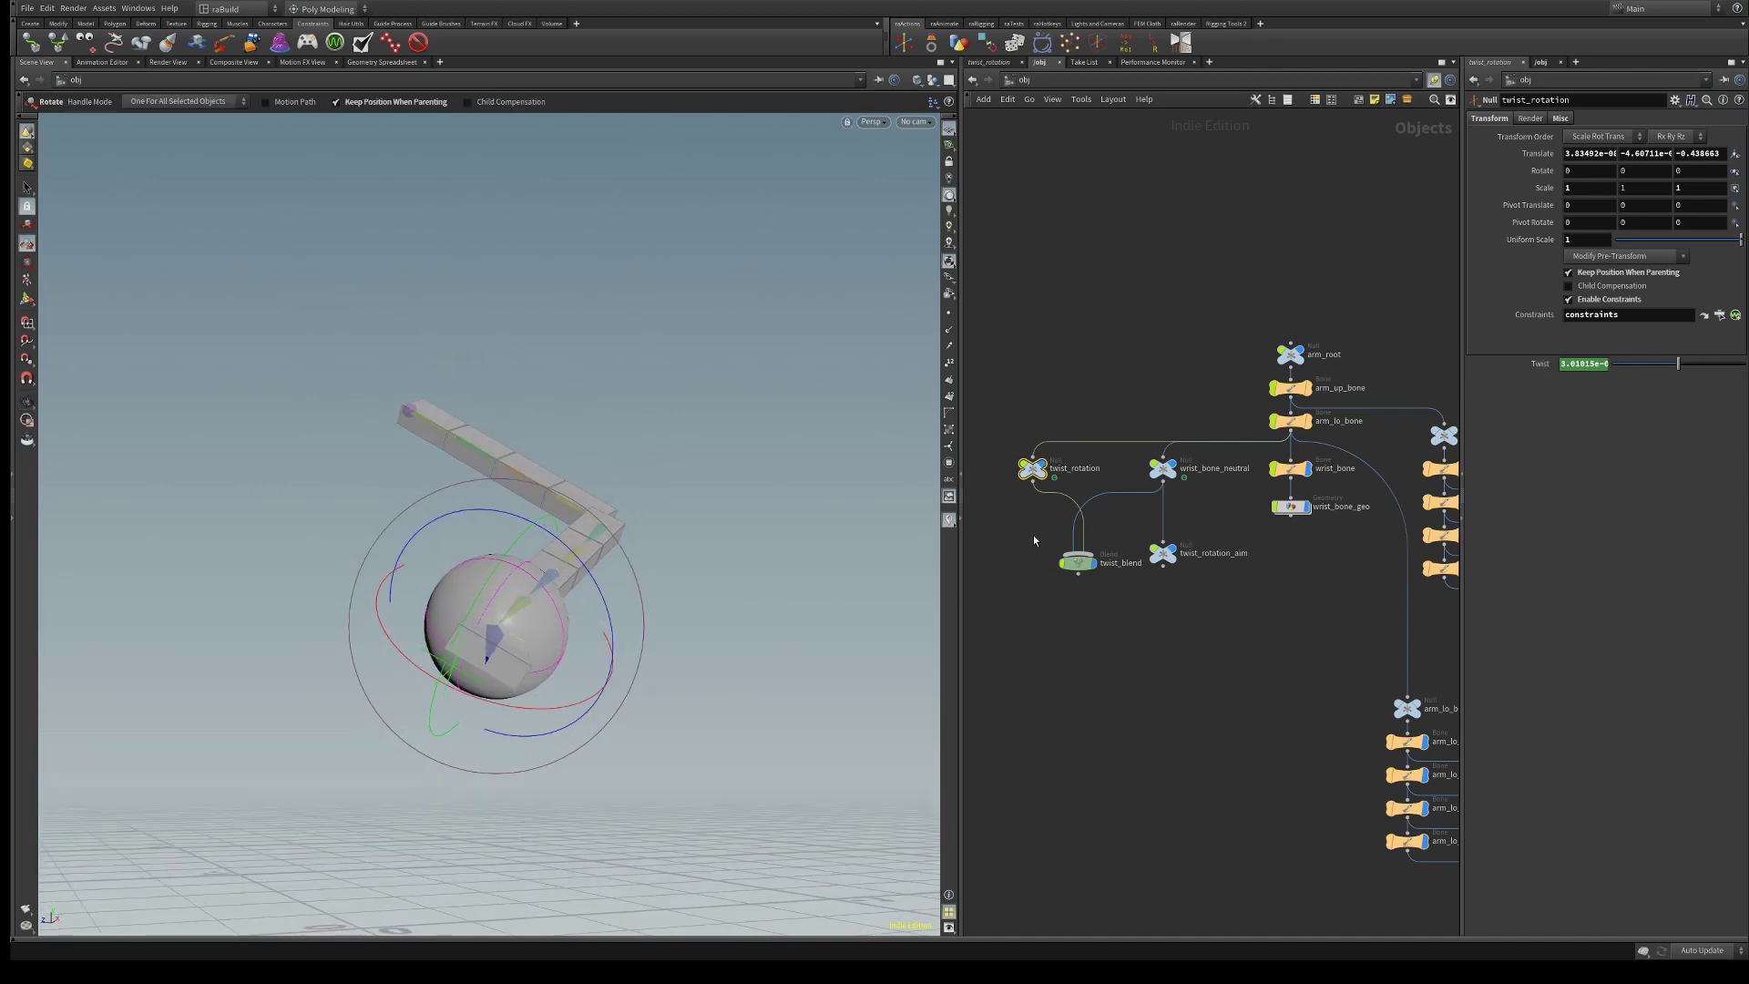
pyautogui.click(1286, 469)
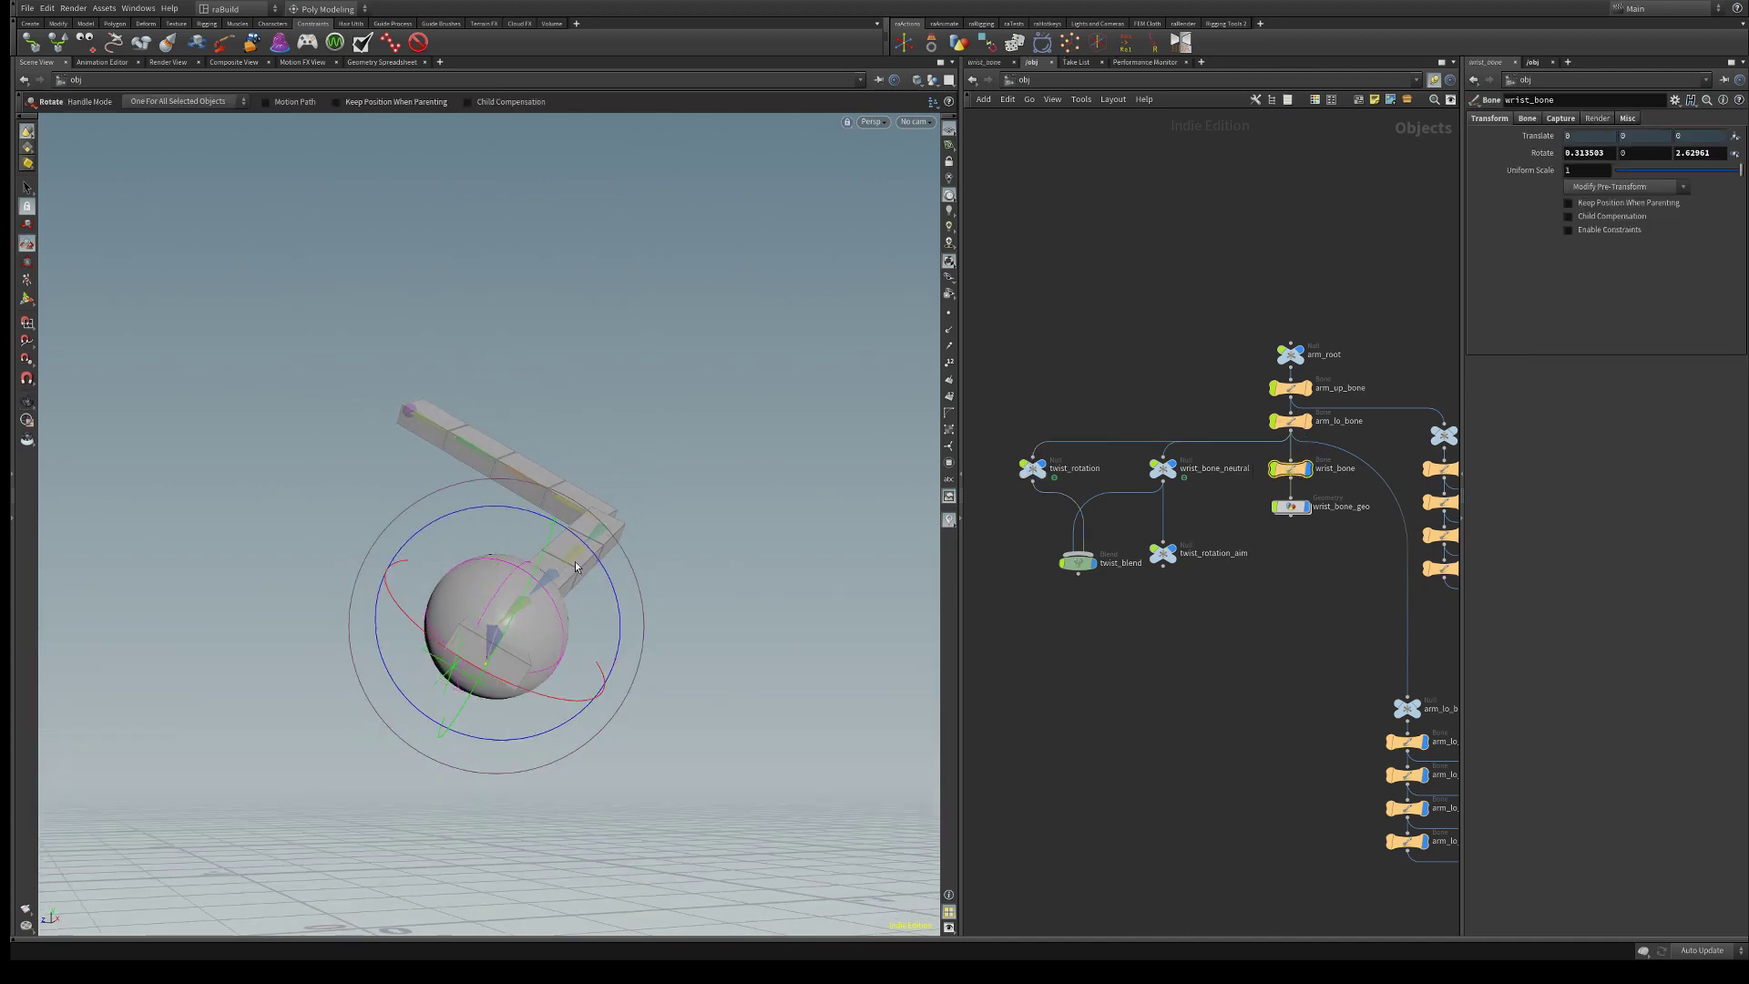
pyautogui.moveTo(620, 605); pyautogui.dragTo(613, 659)
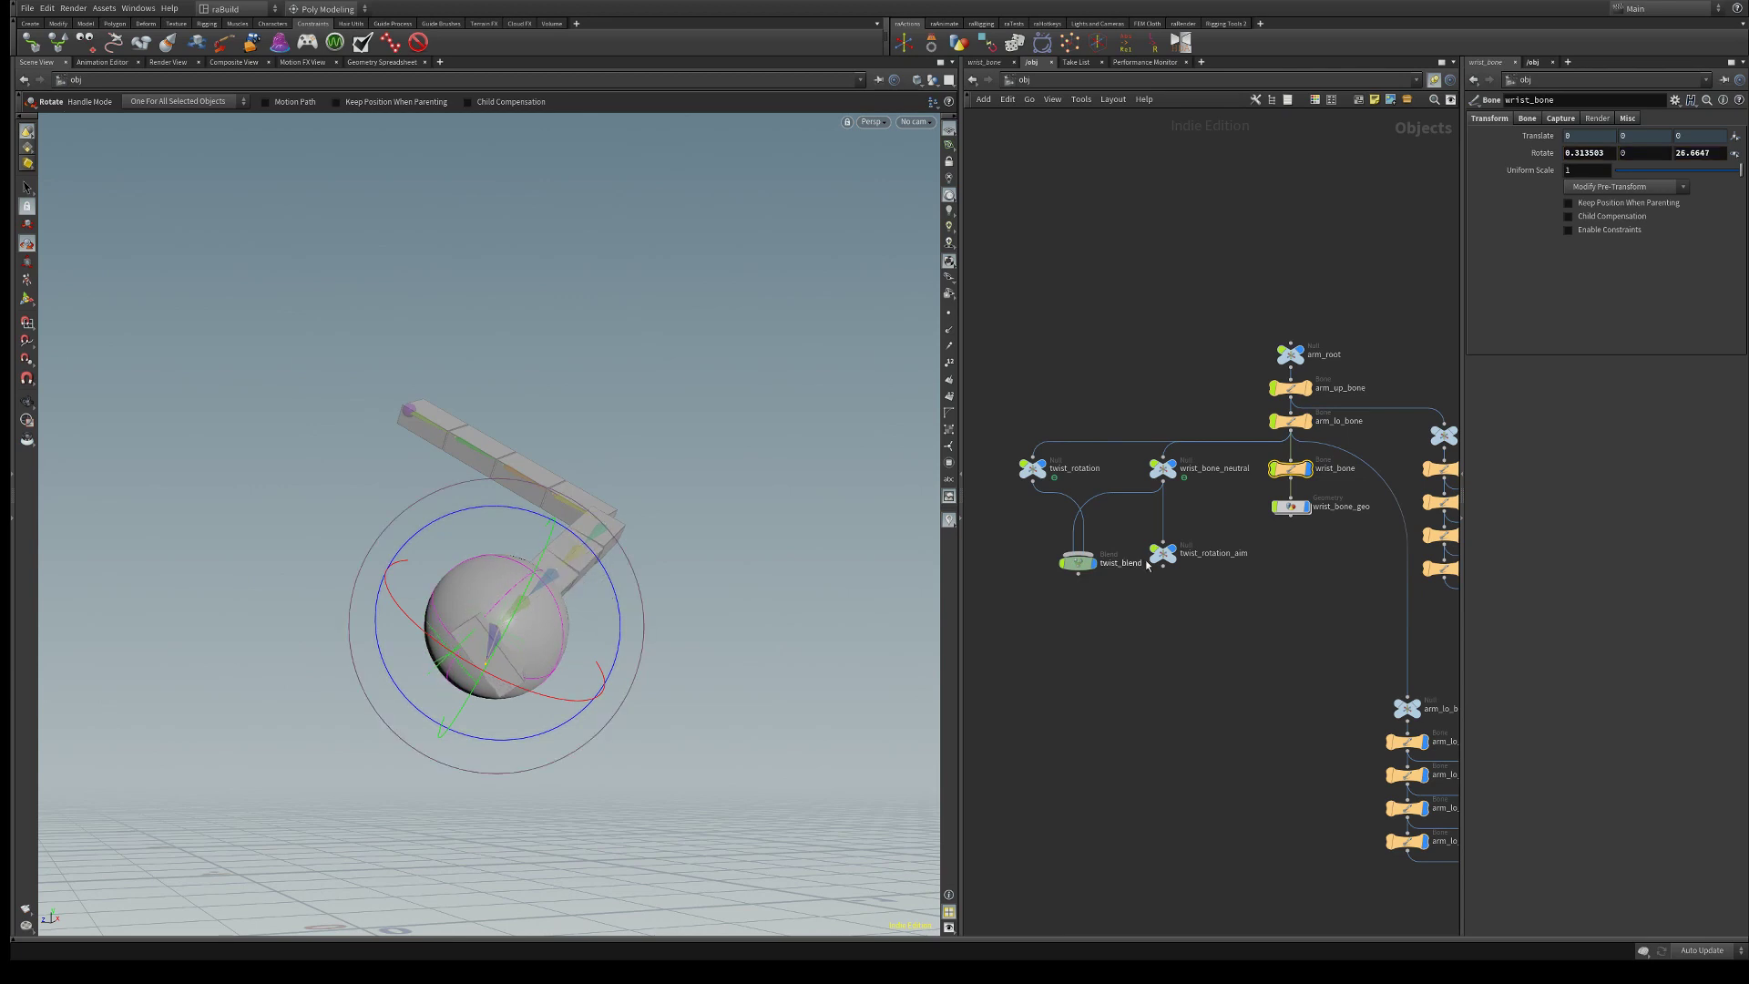
pyautogui.click(1096, 563)
# Try further test rotations of wrist_bone in the viewport, undoing each one, and leave the Rotate tool for Select
pyautogui.moveTo(585, 558); pyautogui.dragTo(583, 721)
pyautogui.hotkey('ctrl', 'z')
pyautogui.keyDown('alt'); pyautogui.moveTo(587, 631); pyautogui.dragTo(556, 661); pyautogui.keyUp('alt')
pyautogui.press('r')
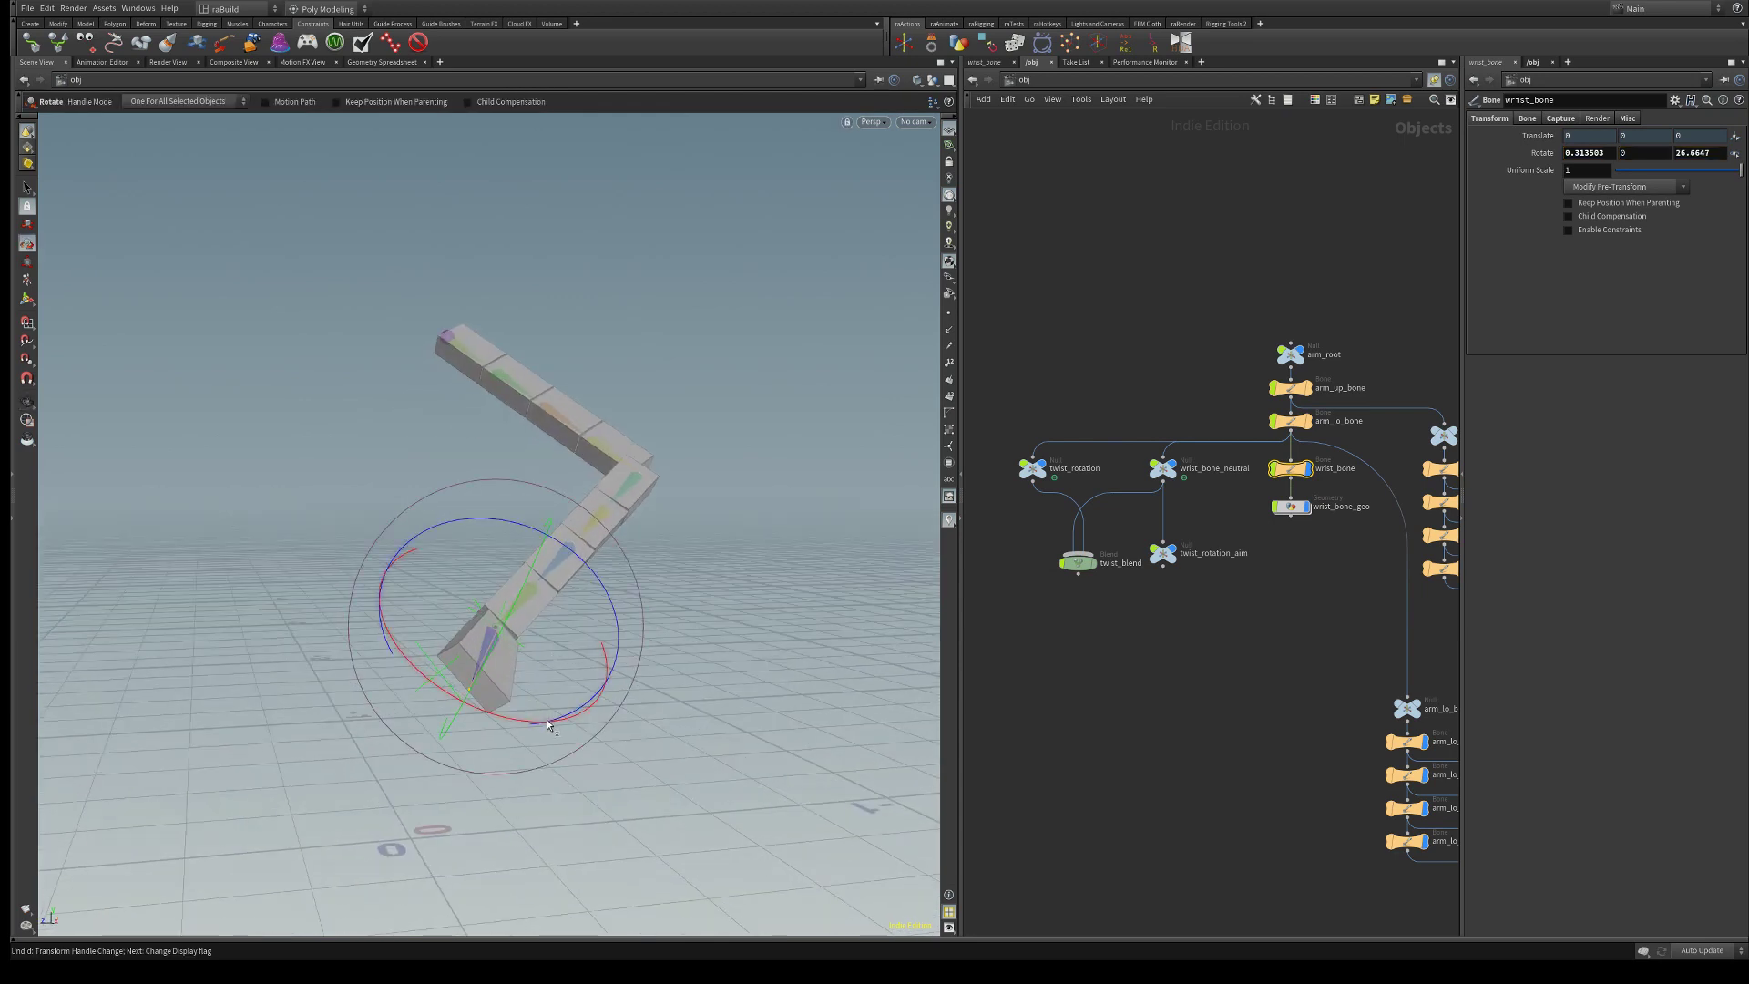
pyautogui.moveTo(544, 720); pyautogui.dragTo(598, 651)
pyautogui.hotkey('ctrl', 'z')
pyautogui.press('s')
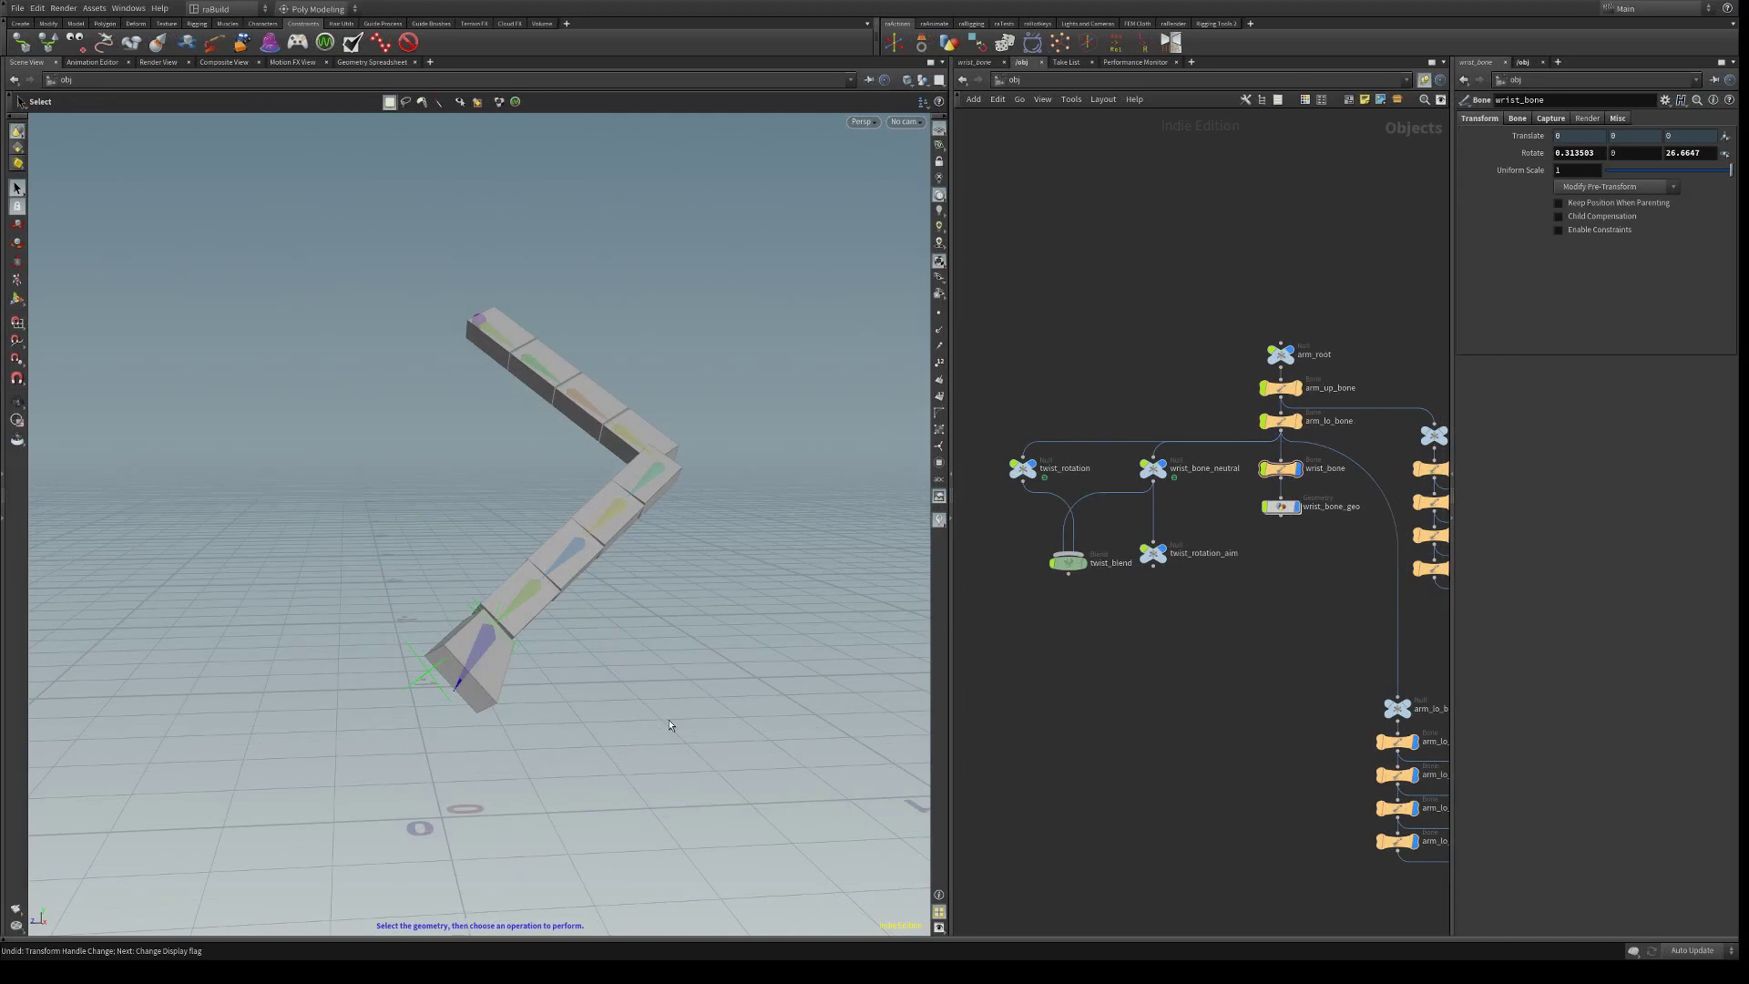